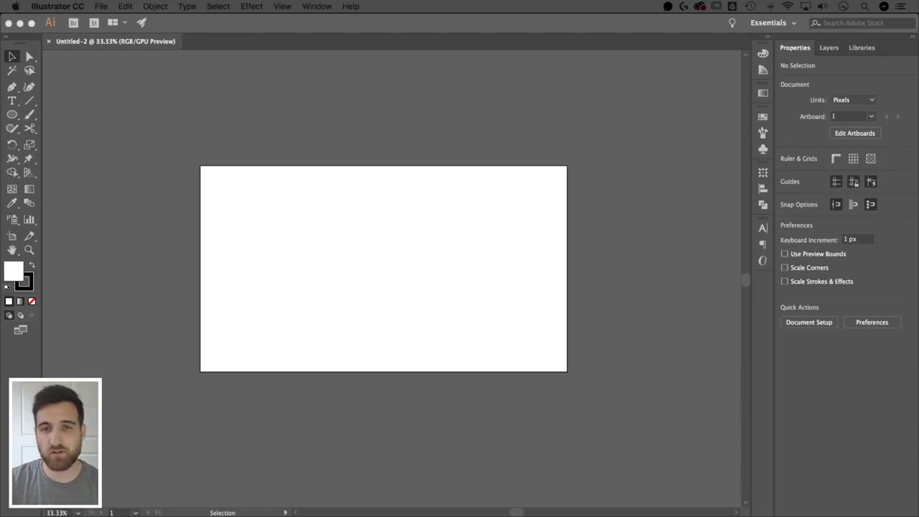
# - Bring Illustrator to the front and pan the artboard into a working position
pyautogui.click(476, 361)
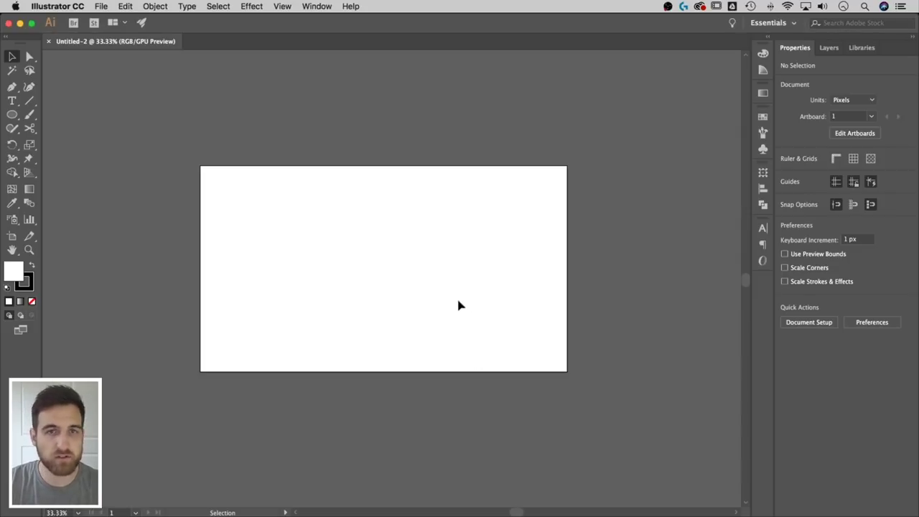
pyautogui.press('space')
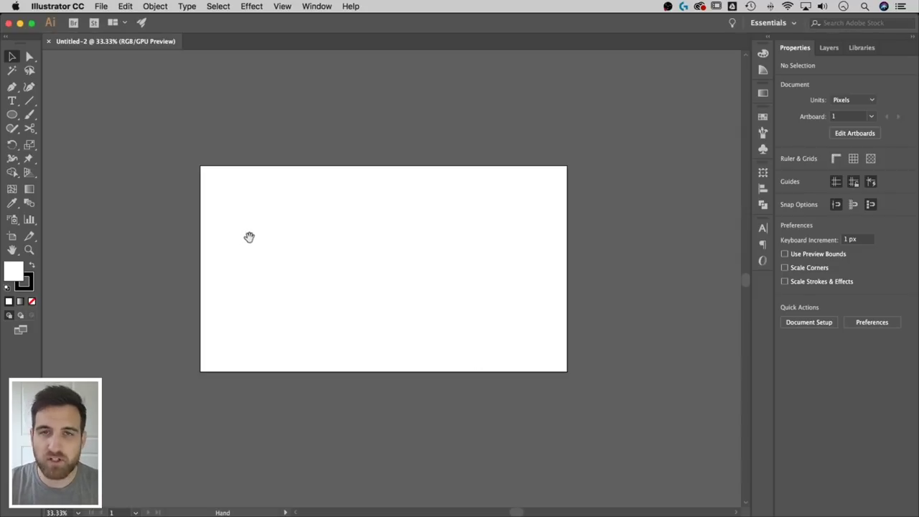
pyautogui.moveTo(248, 238); pyautogui.dragTo(346, 237)
pyautogui.press('space')
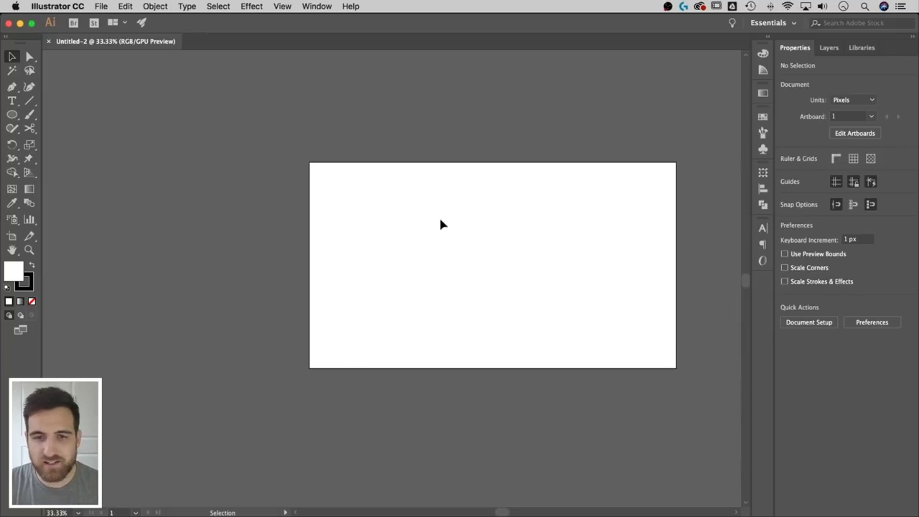
pyautogui.moveTo(447, 216); pyautogui.dragTo(378, 220)
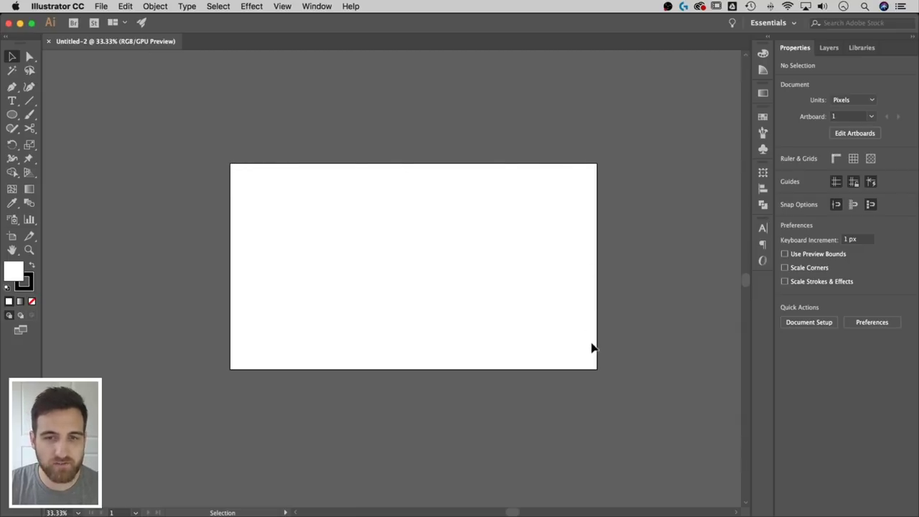
pyautogui.press('space')
pyautogui.moveTo(160, 255); pyautogui.dragTo(680, 256)
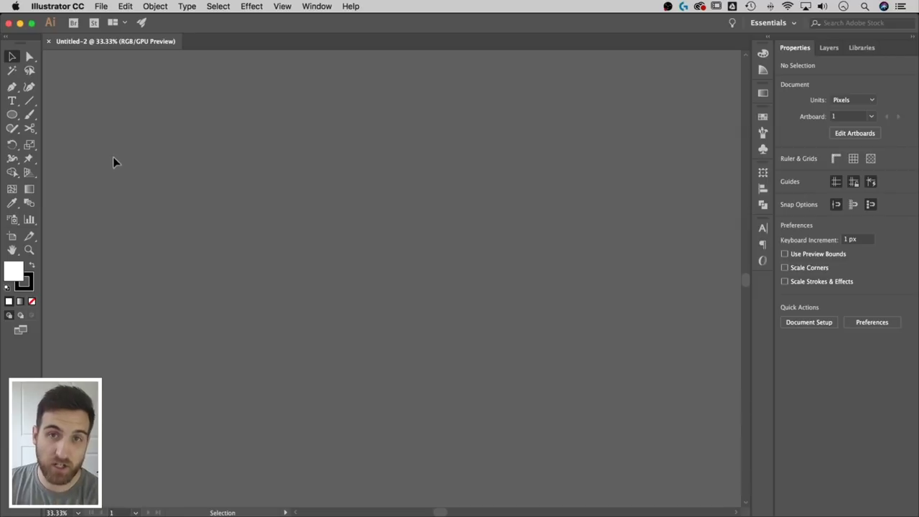
# - Draw an eight-sided polygon with a 150 px radius using the Polygon Tool
pyautogui.click(13, 116)
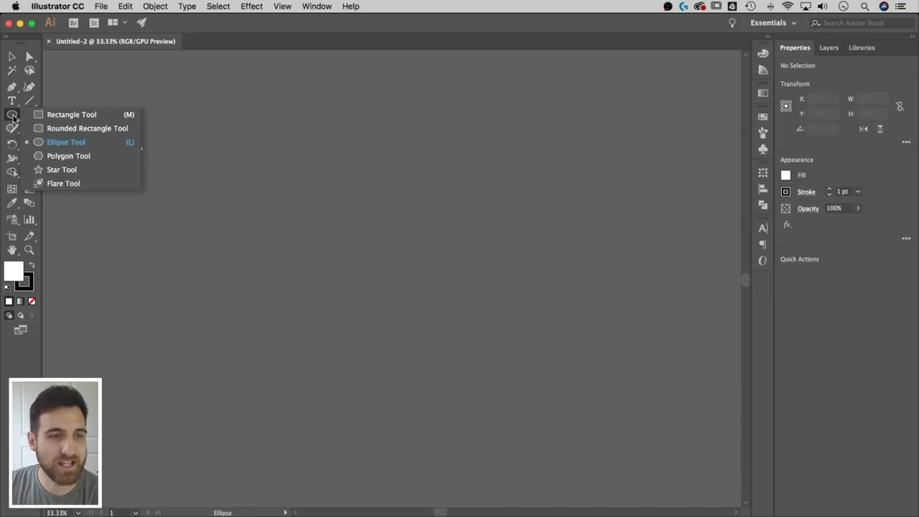
pyautogui.click(62, 155)
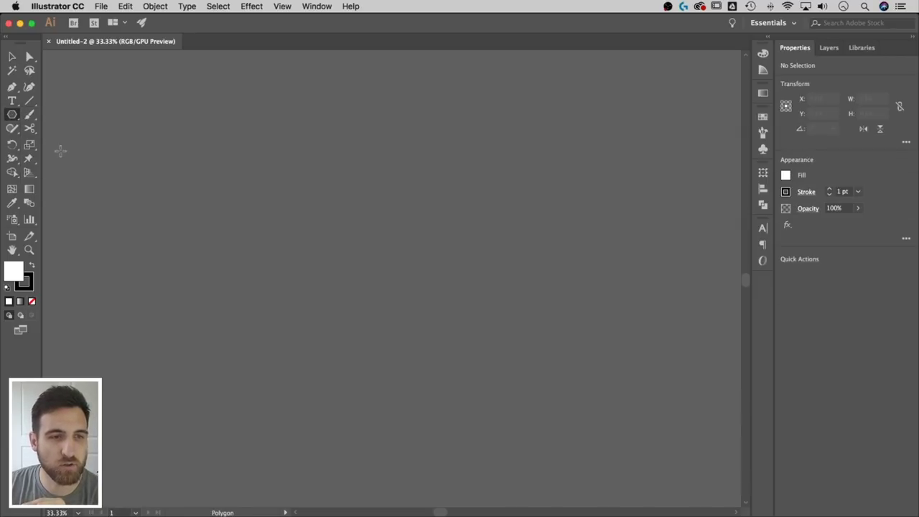
pyautogui.click(335, 215)
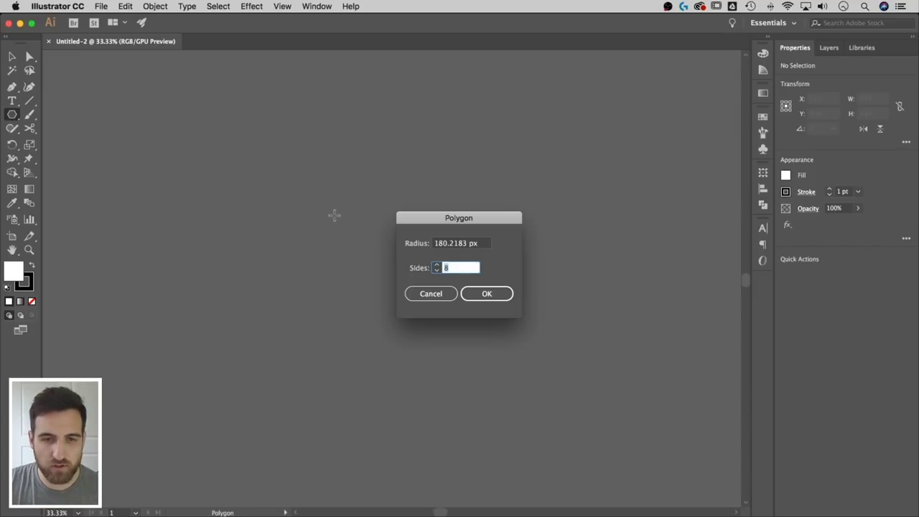
pyautogui.moveTo(500, 215); pyautogui.dragTo(422, 191)
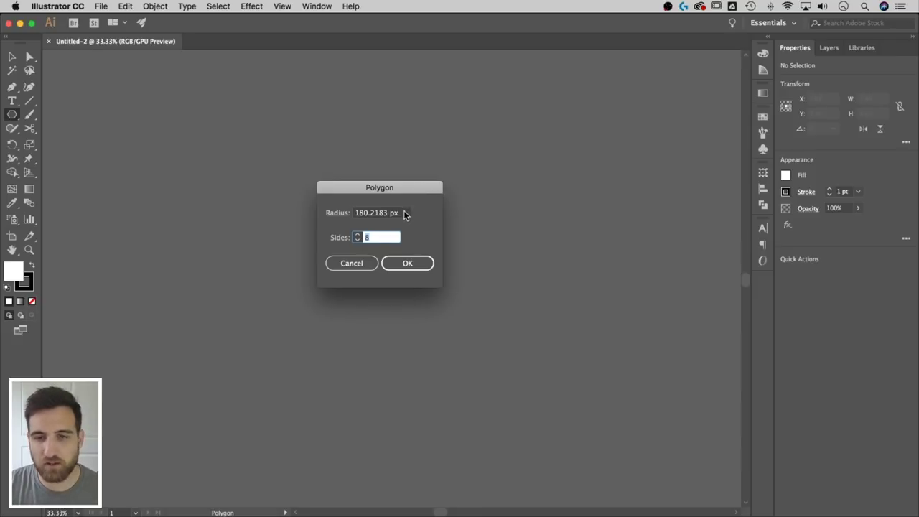
pyautogui.click(350, 211)
pyautogui.write('150')
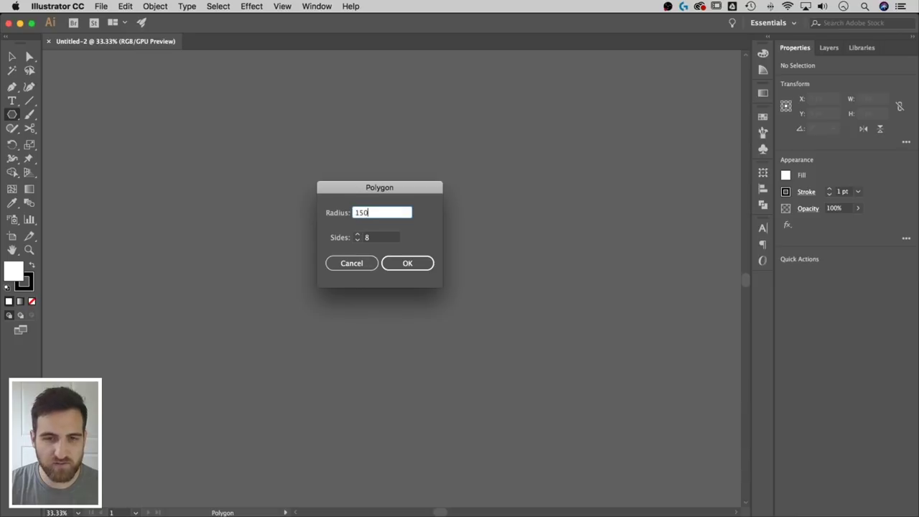
pyautogui.press('Tab')
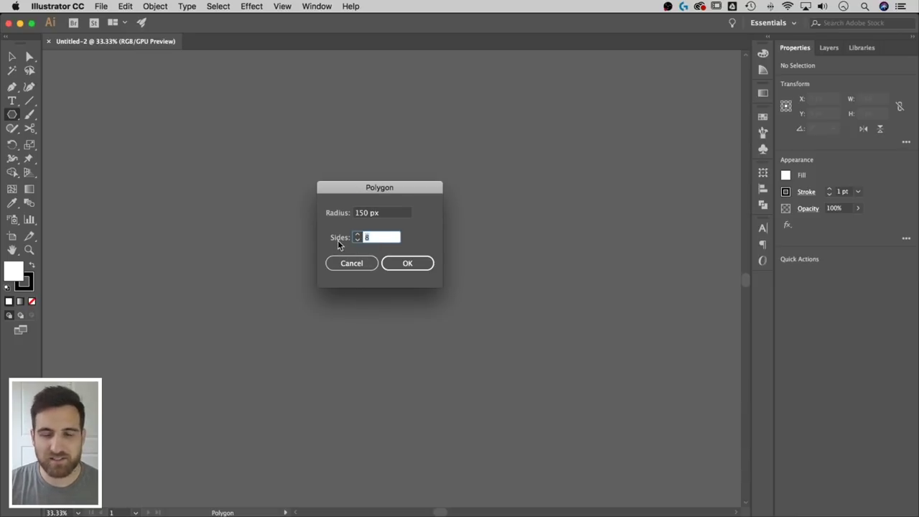
pyautogui.click(406, 263)
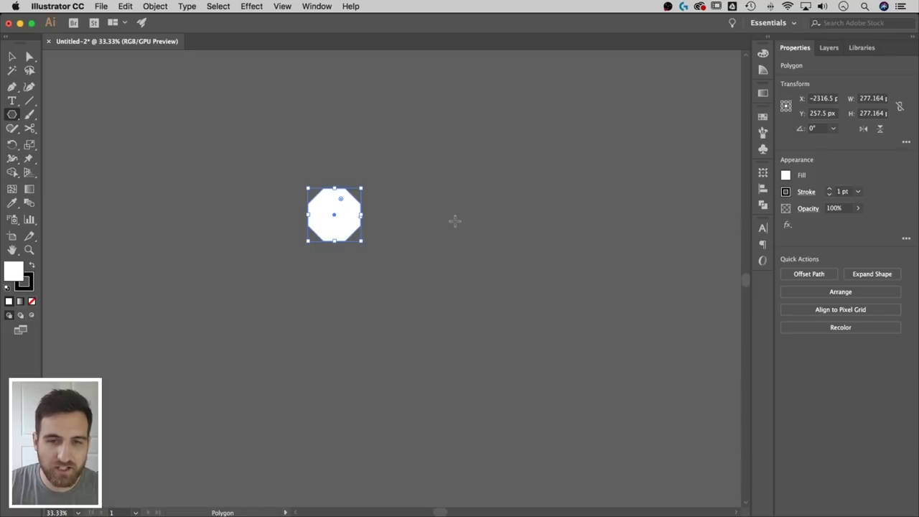
pyautogui.moveTo(456, 221); pyautogui.dragTo(515, 190)
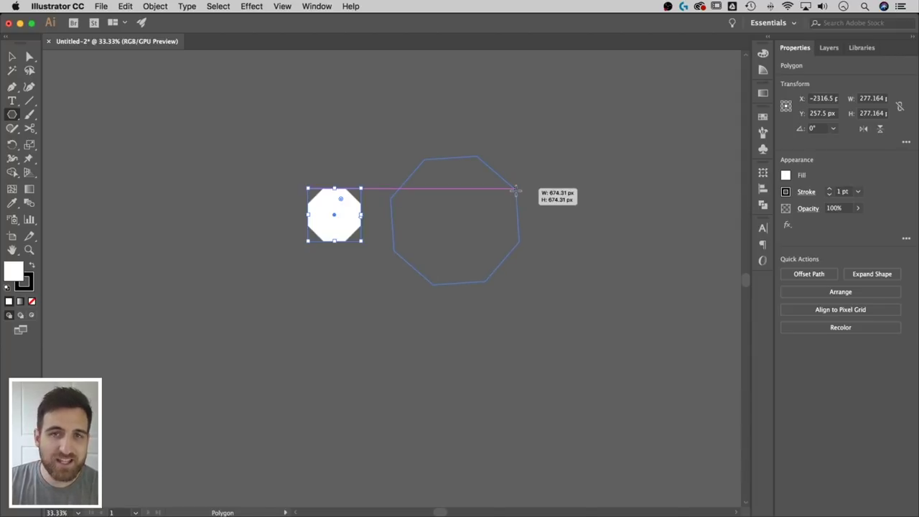
pyautogui.moveTo(516, 190); pyautogui.dragTo(401, 170)
pyautogui.press('Down')
pyautogui.press('Down')
pyautogui.press('Down')
pyautogui.press('Down')
pyautogui.press('Down')
pyautogui.press('Up')
pyautogui.press('Up')
pyautogui.press('Up')
pyautogui.press('Up')
pyautogui.press('Up')
pyautogui.press('Up')
pyautogui.press('Down')
pyautogui.press('v')
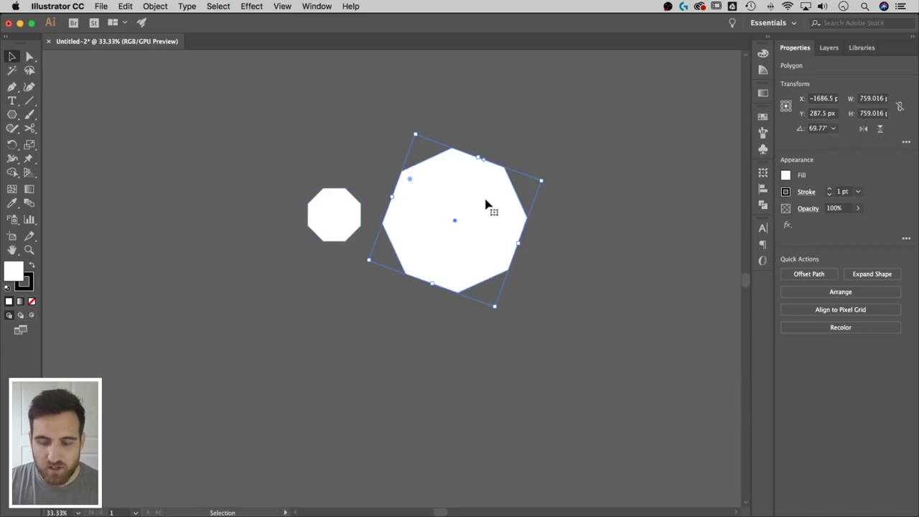
pyautogui.press('Delete')
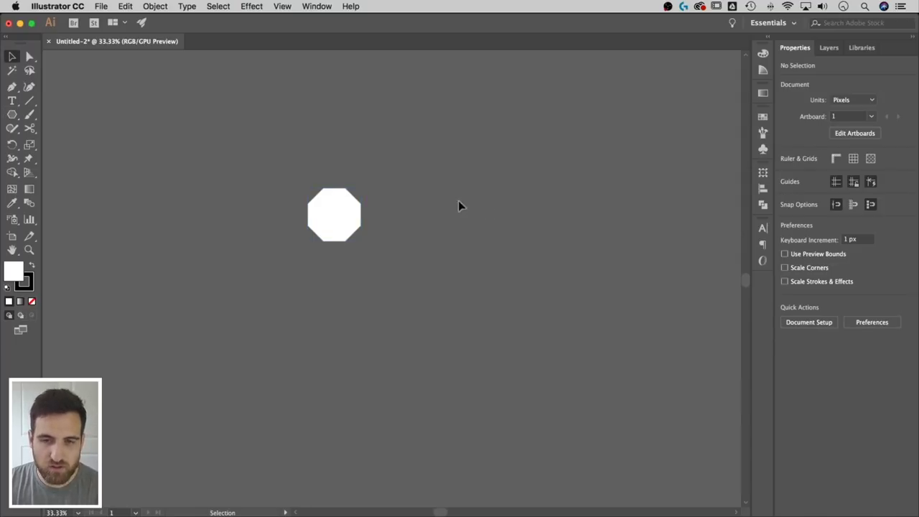
# - Nudge the octagon up and right, then scale it to about 909 × 909 px
pyautogui.click(346, 217)
pyautogui.moveTo(343, 211); pyautogui.dragTo(361, 199)
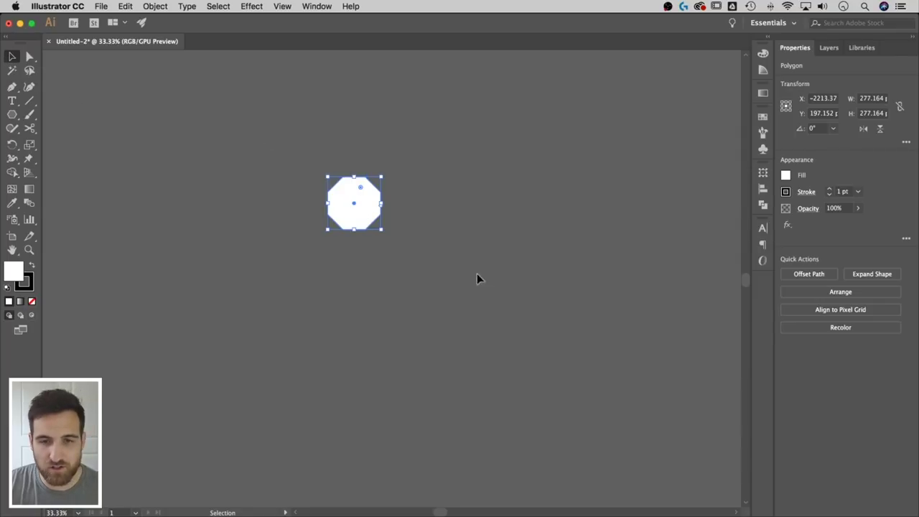
pyautogui.moveTo(384, 231); pyautogui.dragTo(570, 291)
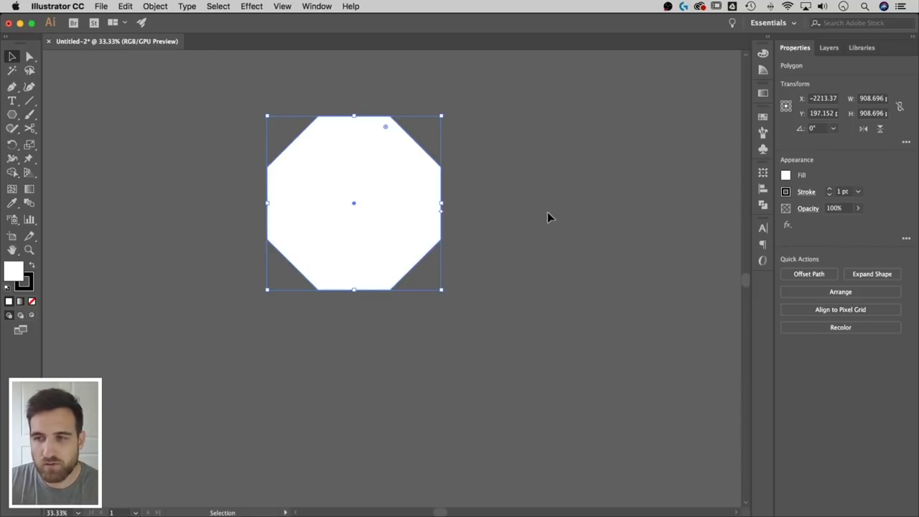
# - Change the octagon's fill from white to muted red #BA3E3E (R186, G62, B62)
pyautogui.click(786, 176)
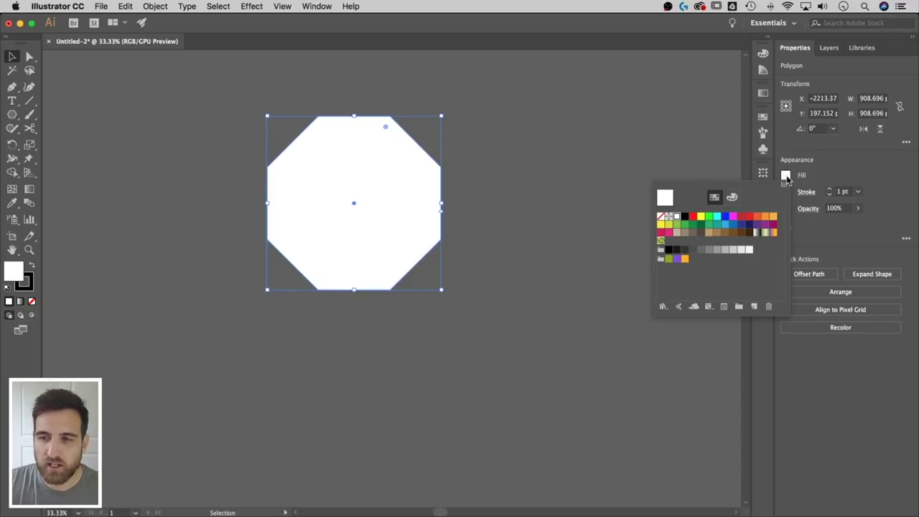
pyautogui.click(693, 217)
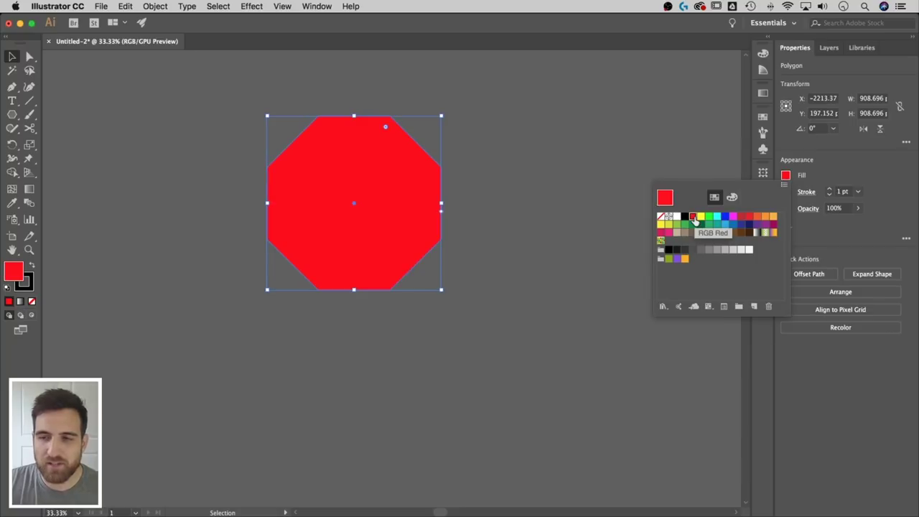
pyautogui.click(787, 176)
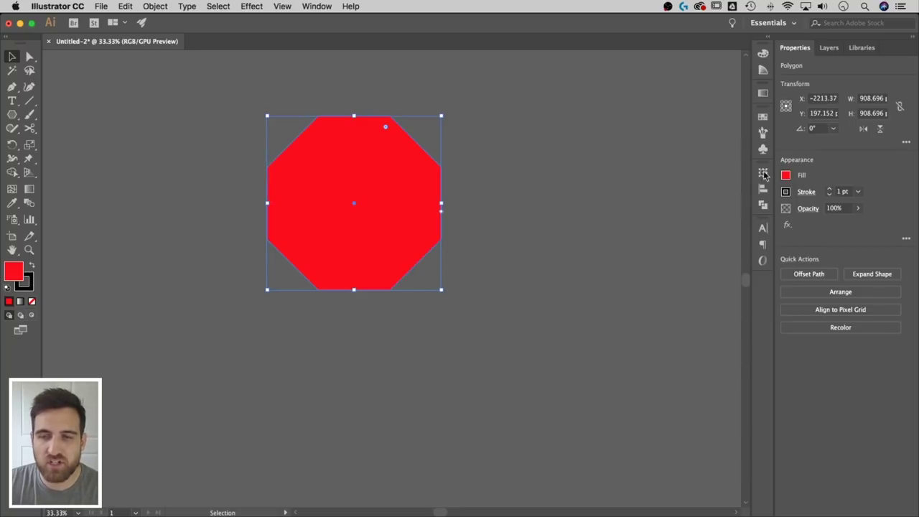
pyautogui.click(320, 7)
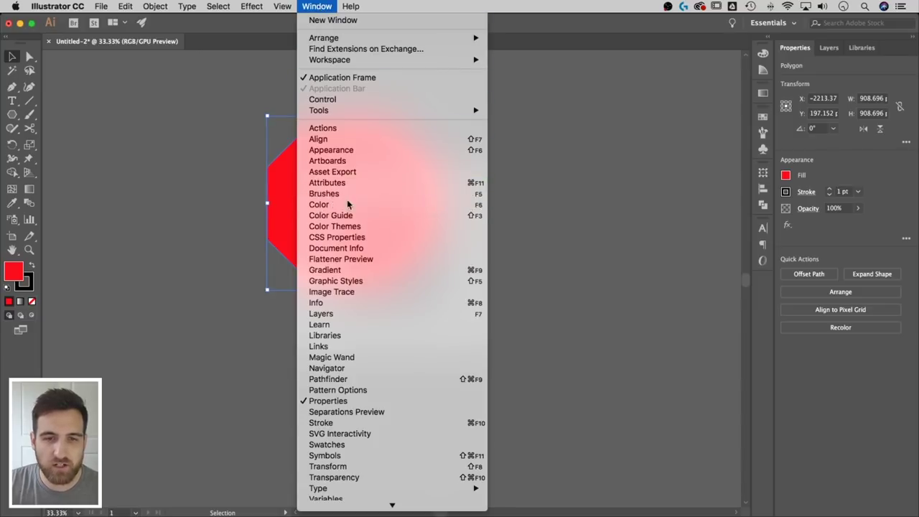
pyautogui.click(319, 205)
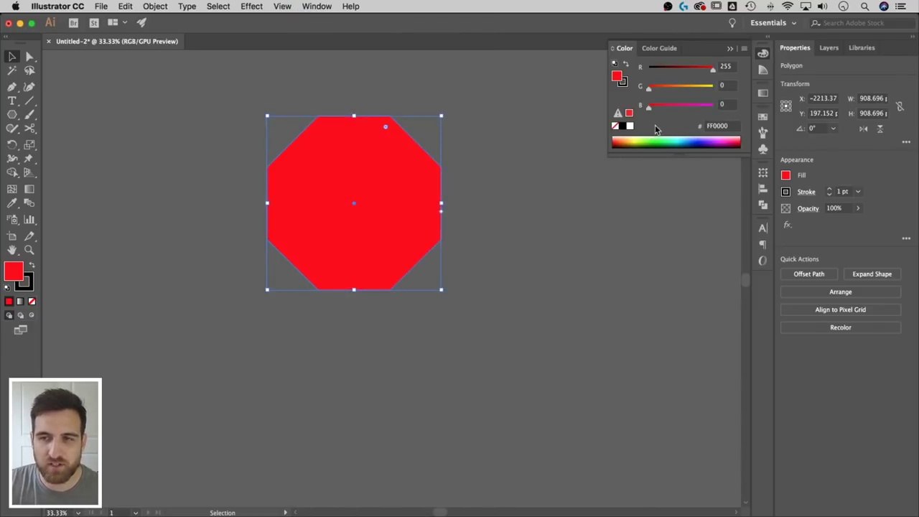
pyautogui.doubleClick(616, 75)
pyautogui.moveTo(629, 107); pyautogui.dragTo(610, 94)
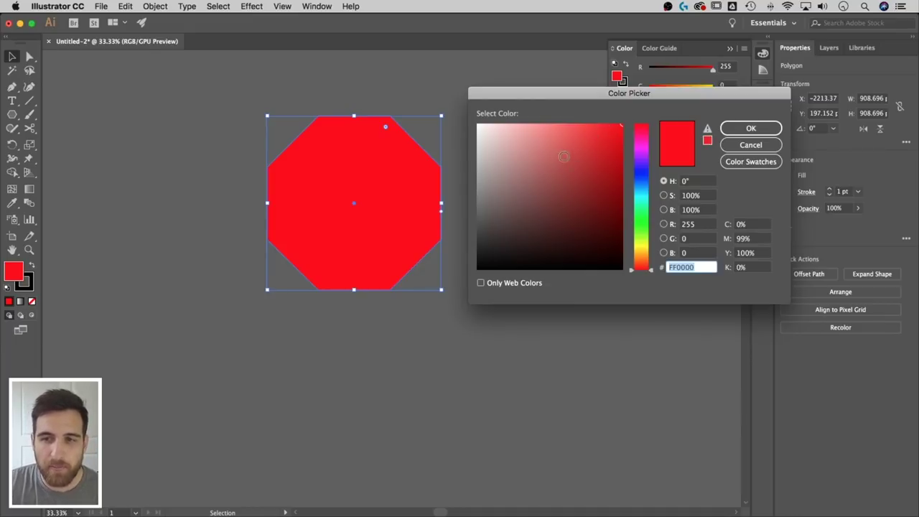
pyautogui.moveTo(478, 127); pyautogui.dragTo(477, 185)
pyautogui.moveTo(476, 142)
pyautogui.mouseDown()
pyautogui.moveTo(475, 124)
pyautogui.moveTo(472, 288)
pyautogui.moveTo(474, 167)
pyautogui.moveTo(573, 162)
pyautogui.mouseUp()
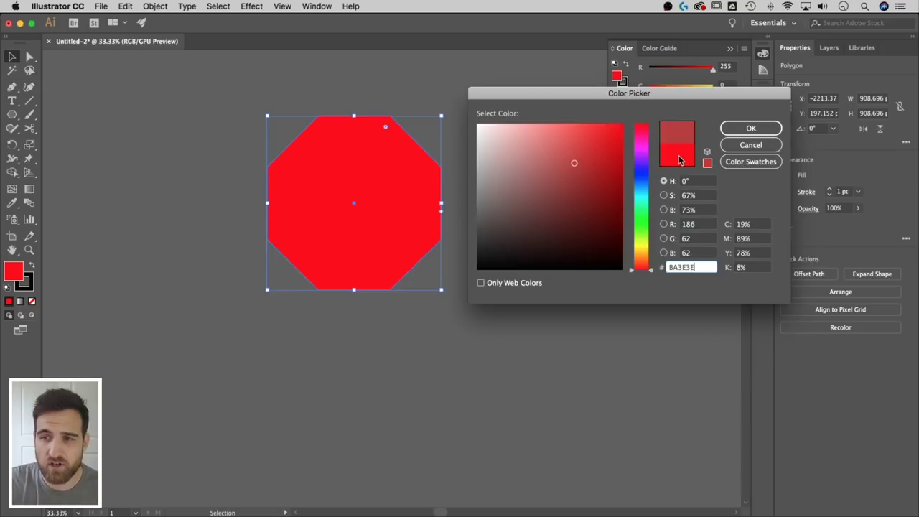
pyautogui.click(745, 128)
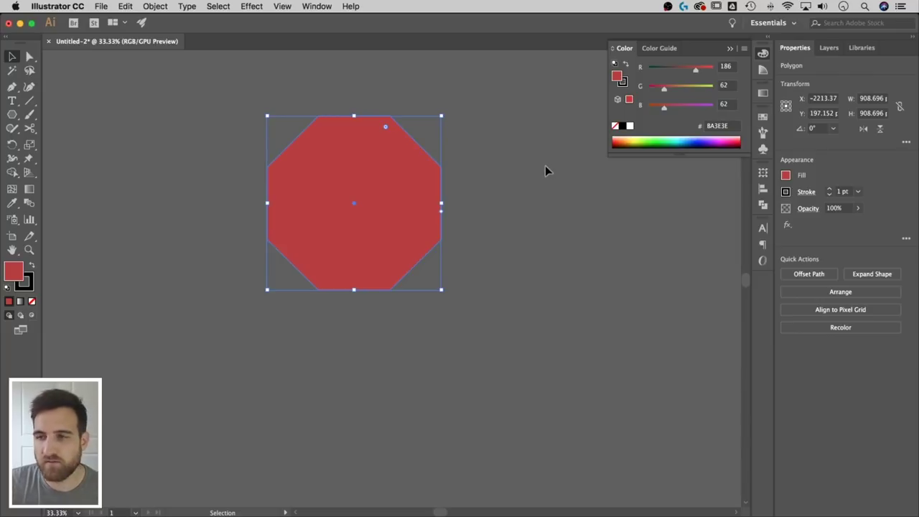
pyautogui.click(546, 168)
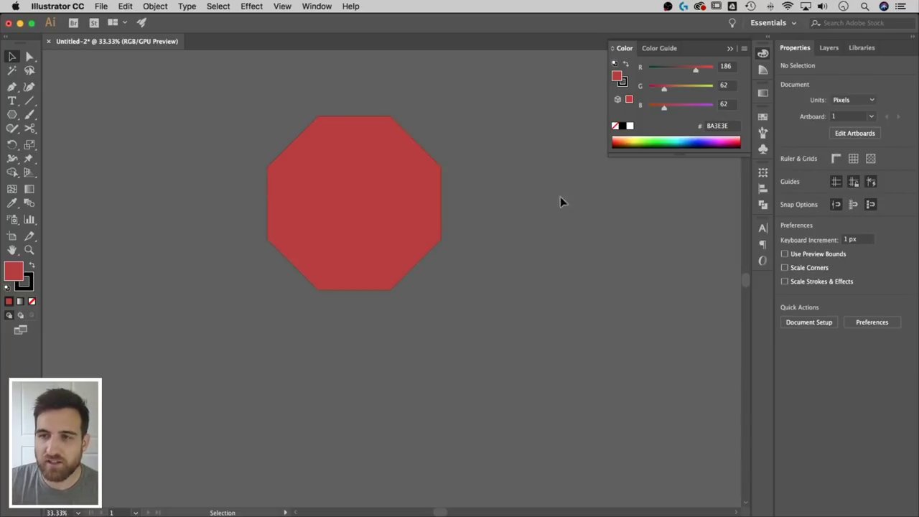
# - Give the octagon a white stroke, trying weights of 5 pt and then 10 pt
pyautogui.click(368, 202)
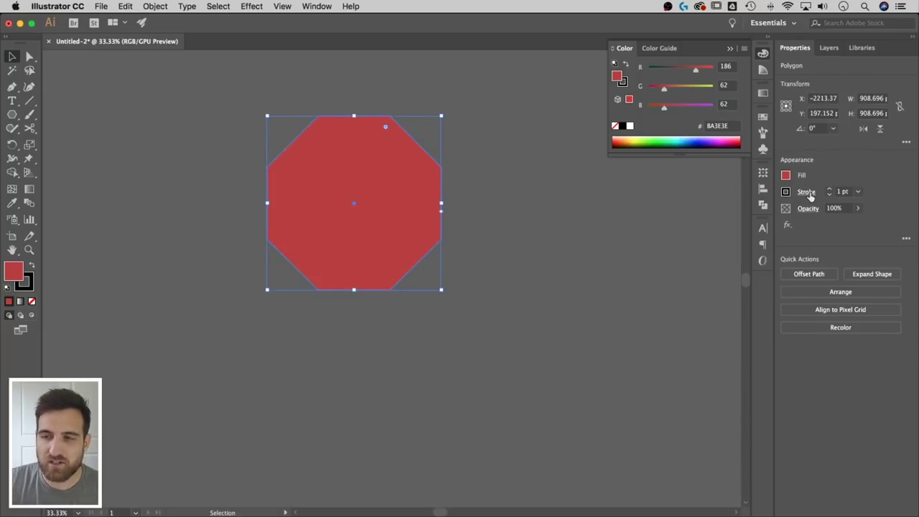
pyautogui.click(807, 192)
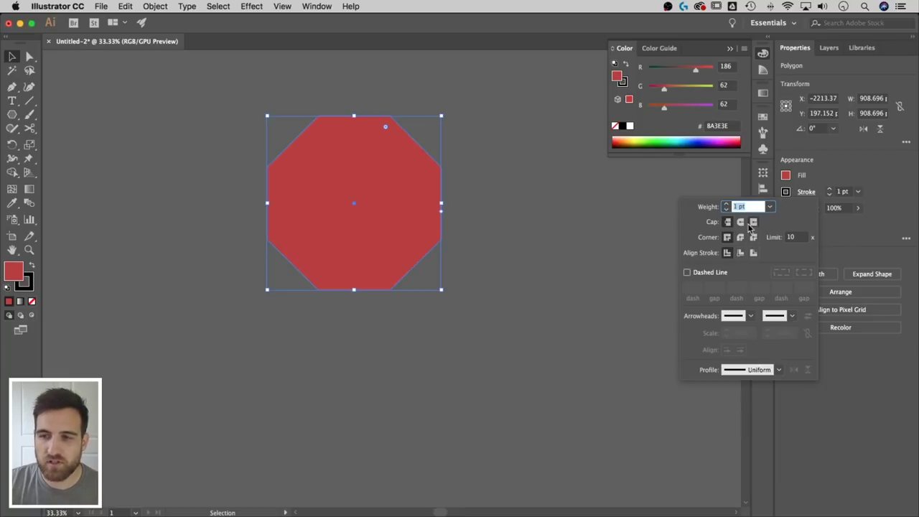
pyautogui.write('5')
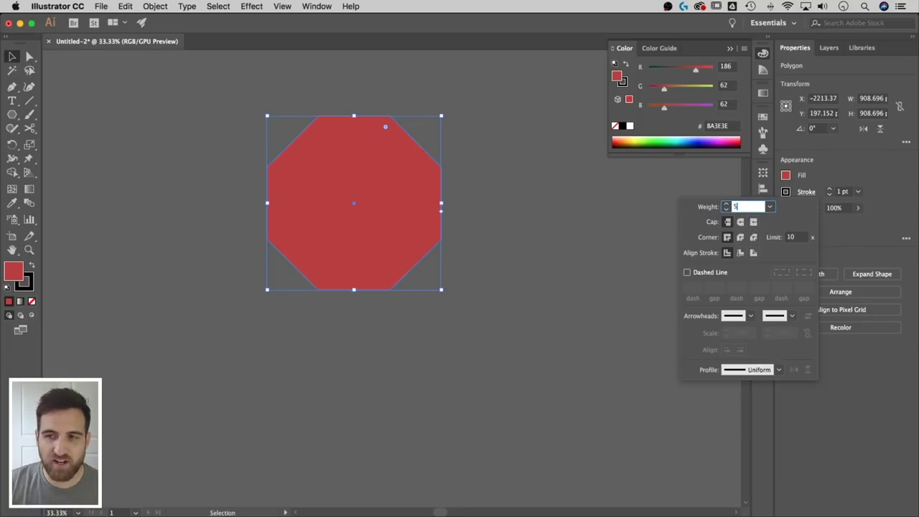
pyautogui.press('Return')
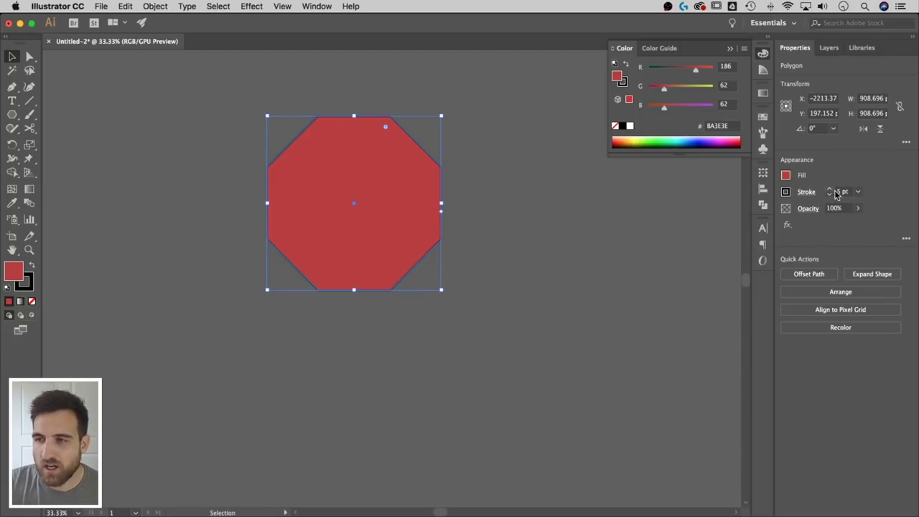
pyautogui.click(786, 192)
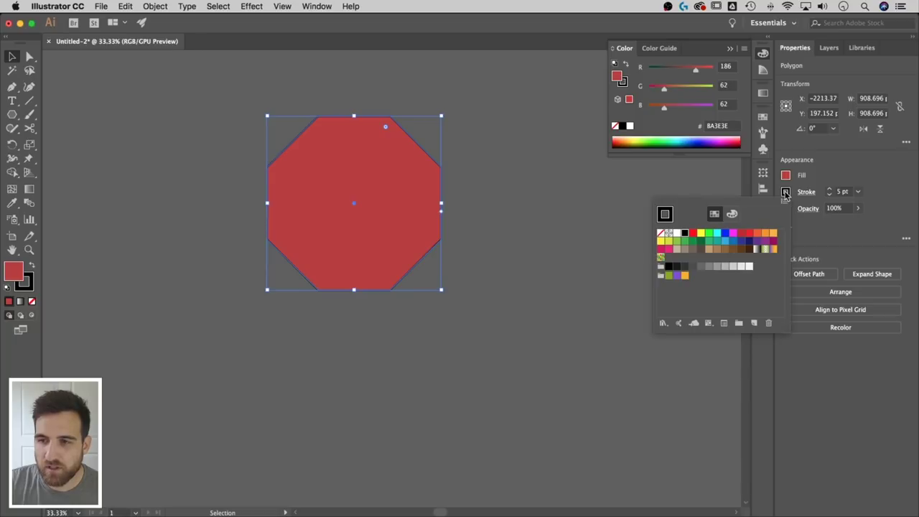
pyautogui.click(675, 235)
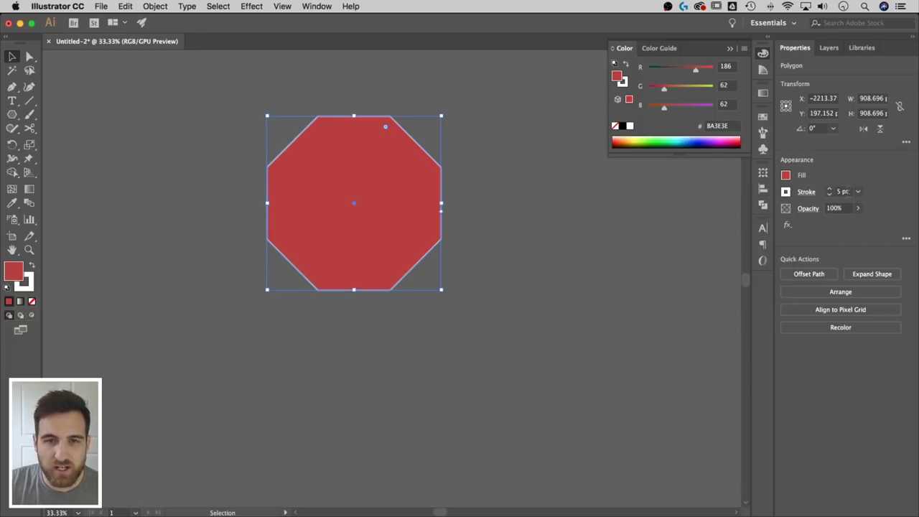
pyautogui.click(841, 192)
pyautogui.write('10')
pyautogui.press('Return')
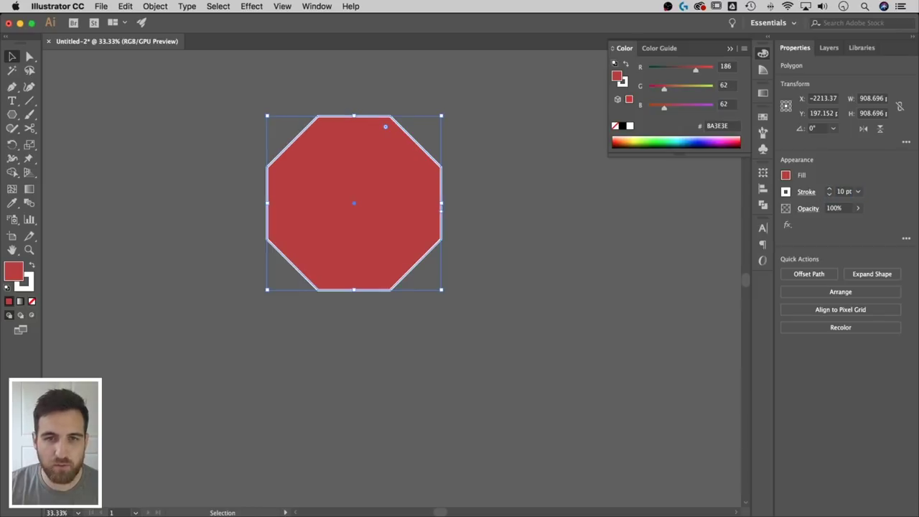
pyautogui.click(568, 237)
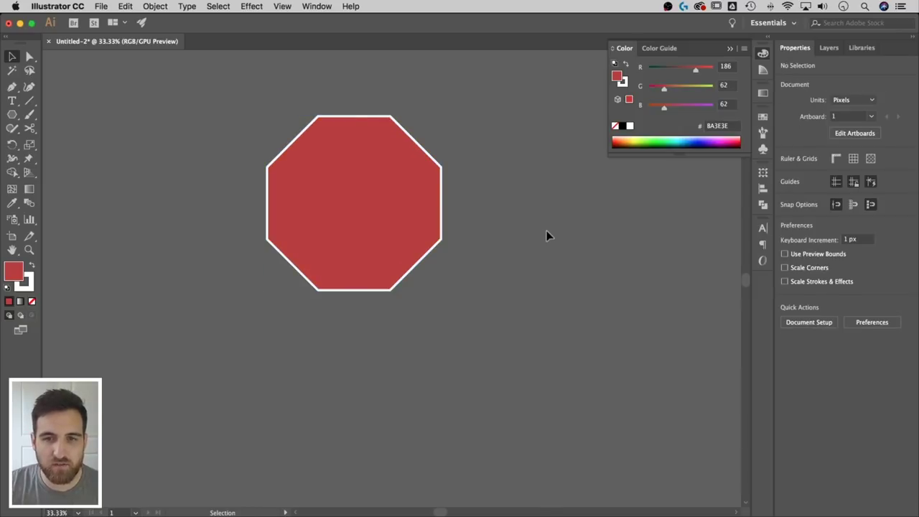
# - Increase the octagon's white outline to 15 pt
pyautogui.click(424, 208)
pyautogui.click(842, 192)
pyautogui.write('15')
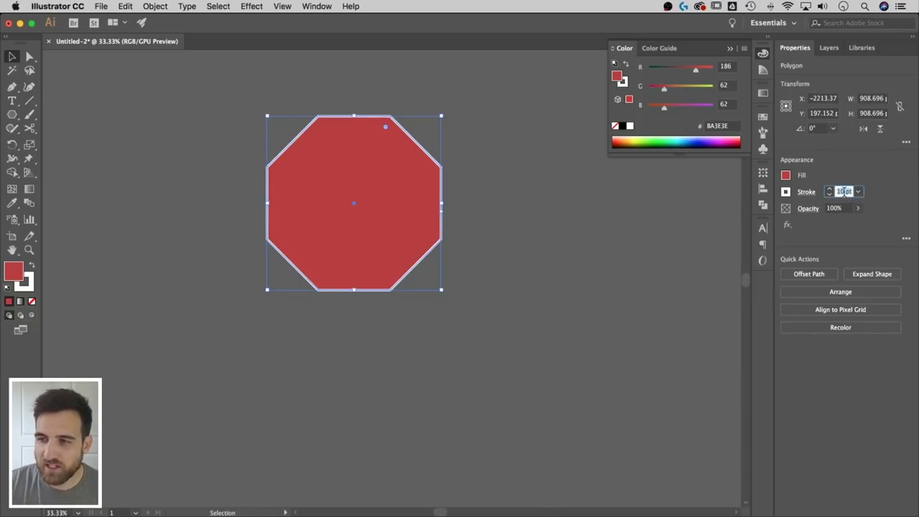
pyautogui.press('Return')
pyautogui.click(586, 249)
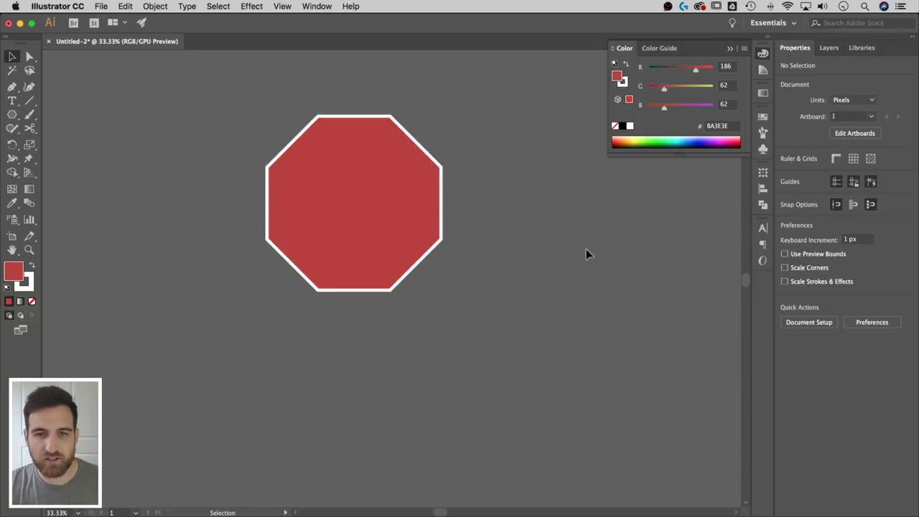
# - Align the 15 pt stroke to the inside of the octagon's edge
pyautogui.click(421, 217)
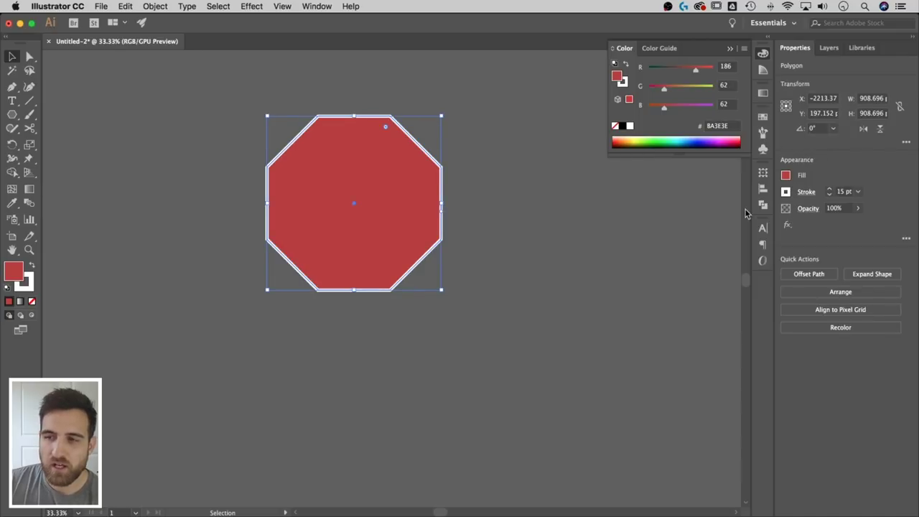
pyautogui.click(807, 194)
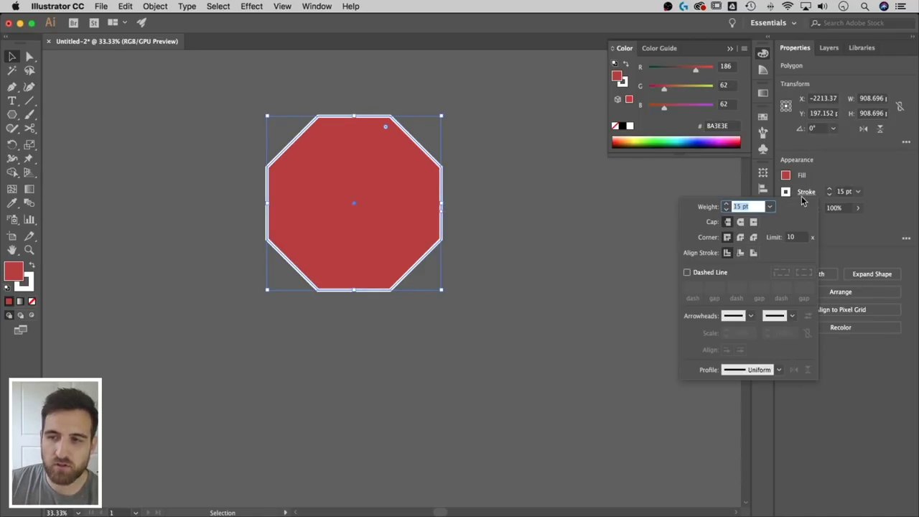
pyautogui.click(741, 252)
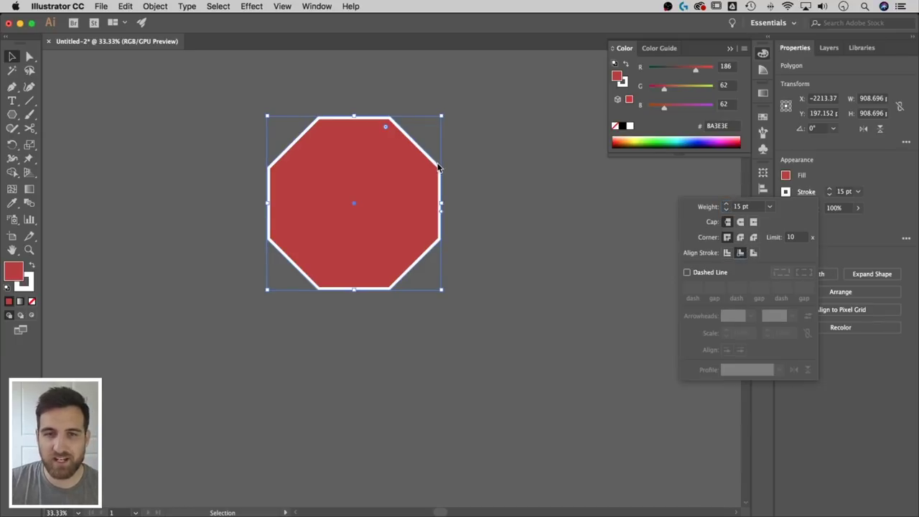
pyautogui.click(525, 247)
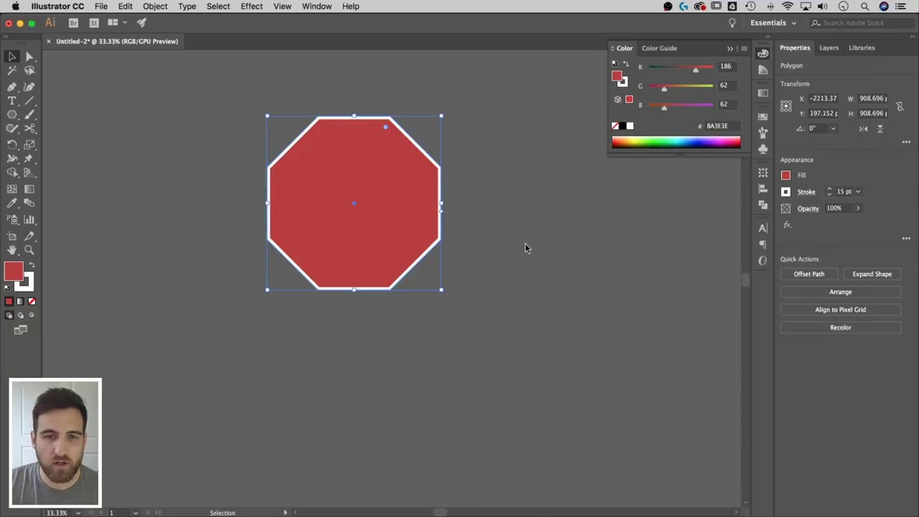
pyautogui.click(525, 248)
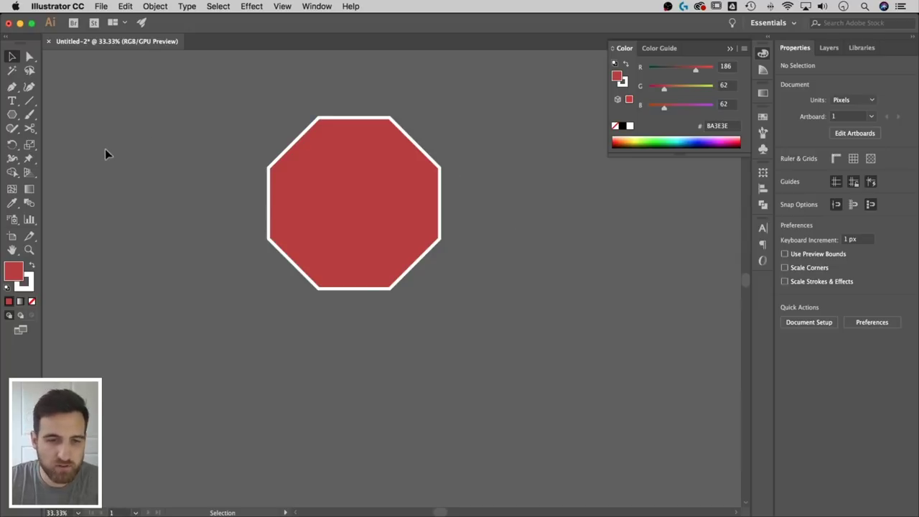
# - Add a STOP text object beside the octagon and scale it up large
pyautogui.click(12, 102)
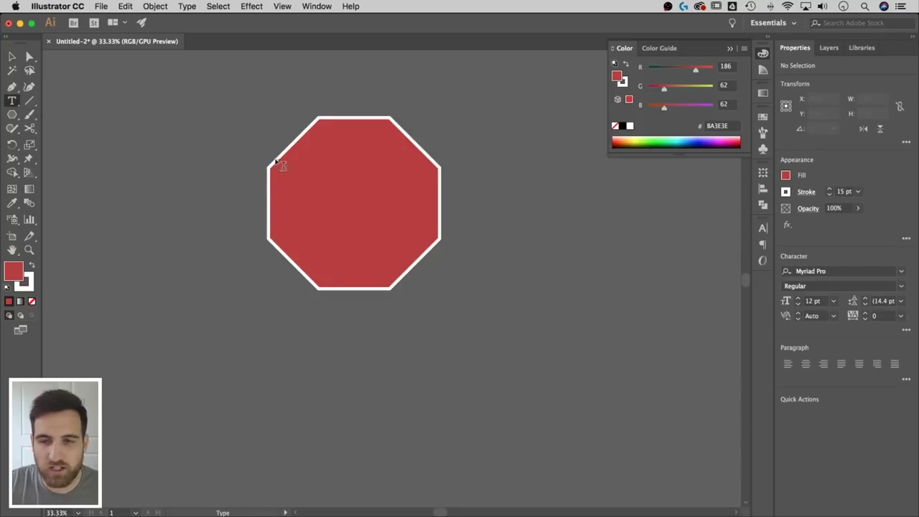
pyautogui.click(507, 241)
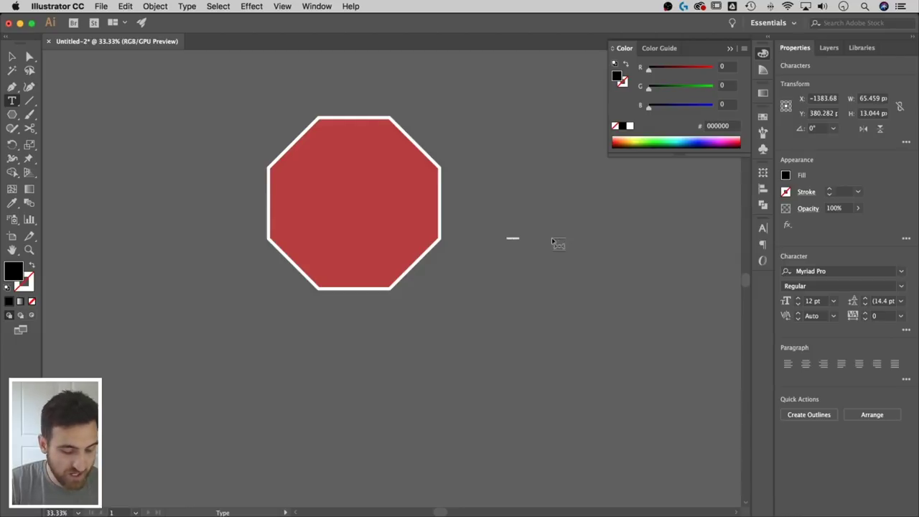
pyautogui.press('BackSpace')
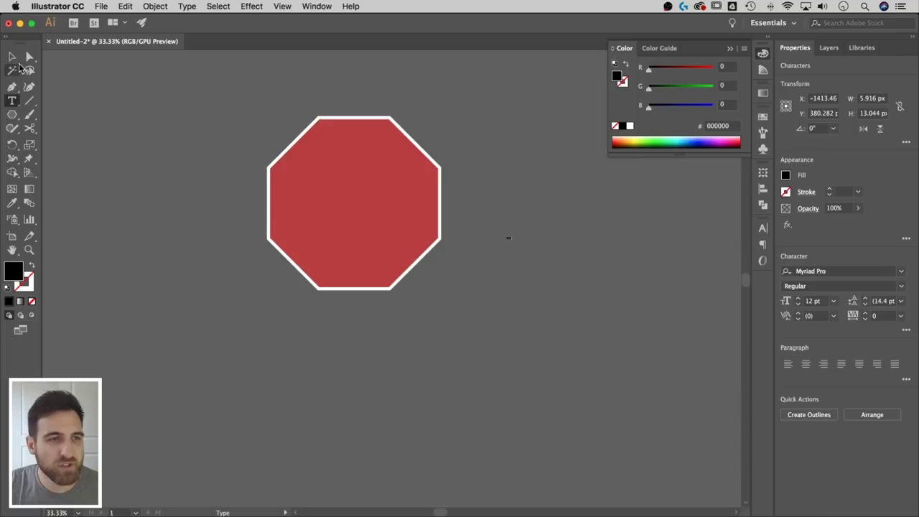
pyautogui.click(12, 57)
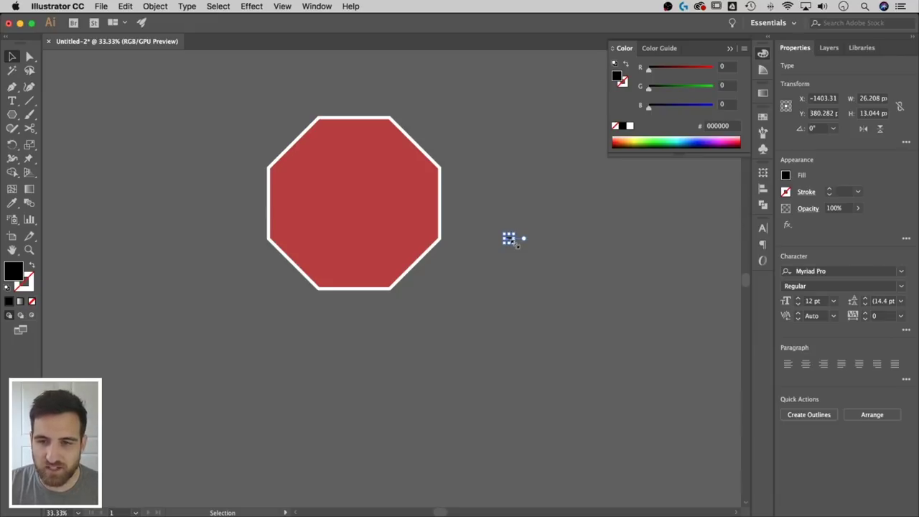
pyautogui.moveTo(517, 245); pyautogui.dragTo(664, 372)
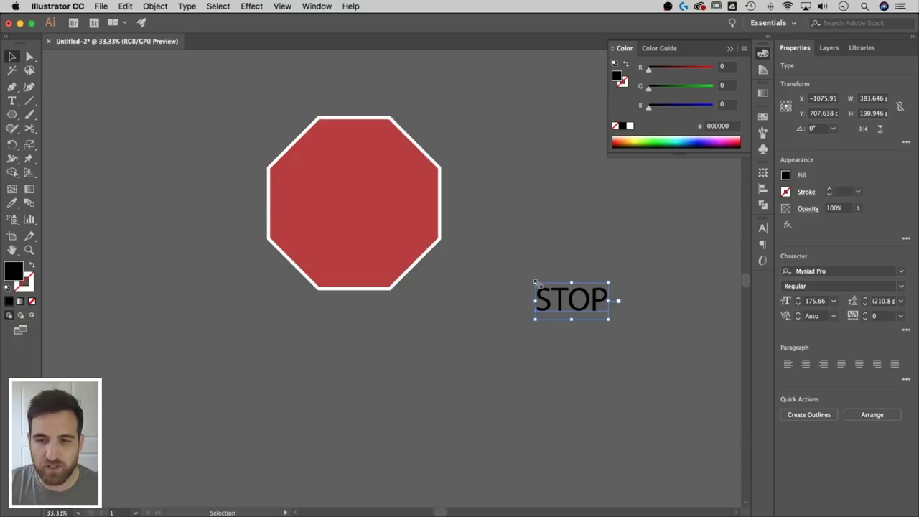
pyautogui.moveTo(535, 282); pyautogui.dragTo(476, 240)
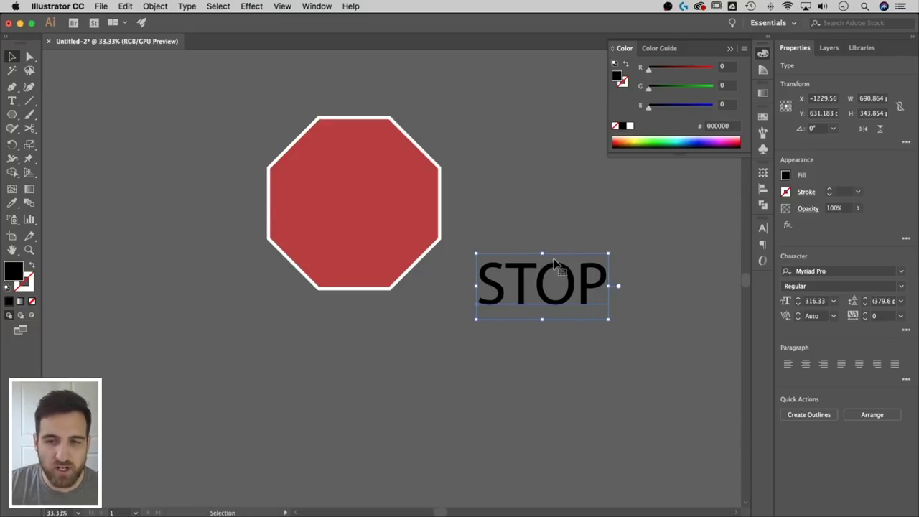
# - Set the STOP text in Bebas Neue Regular
pyautogui.click(804, 270)
pyautogui.write('bebas')
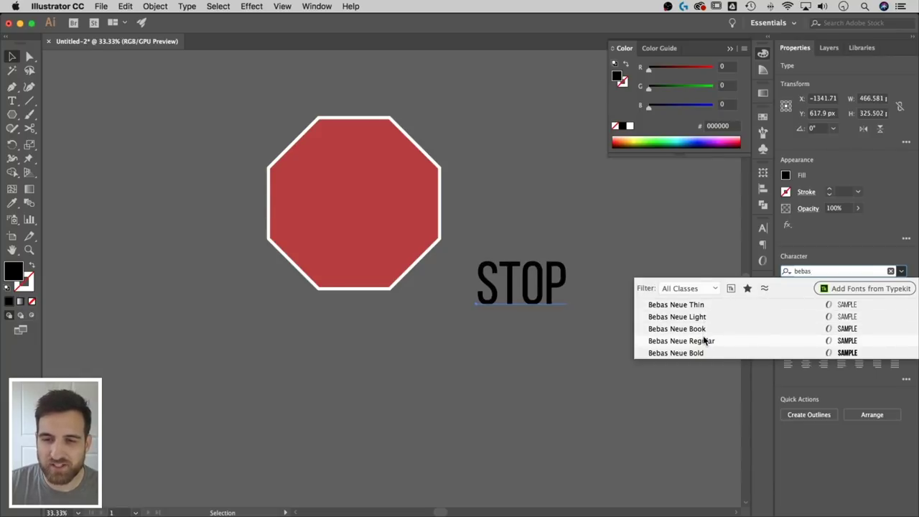
pyautogui.click(704, 341)
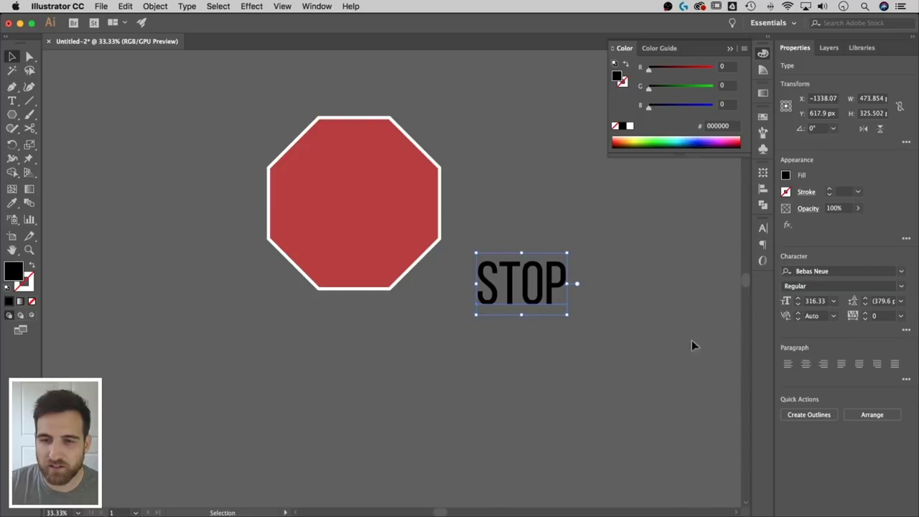
# - Change the STOP text fill to white
pyautogui.click(786, 176)
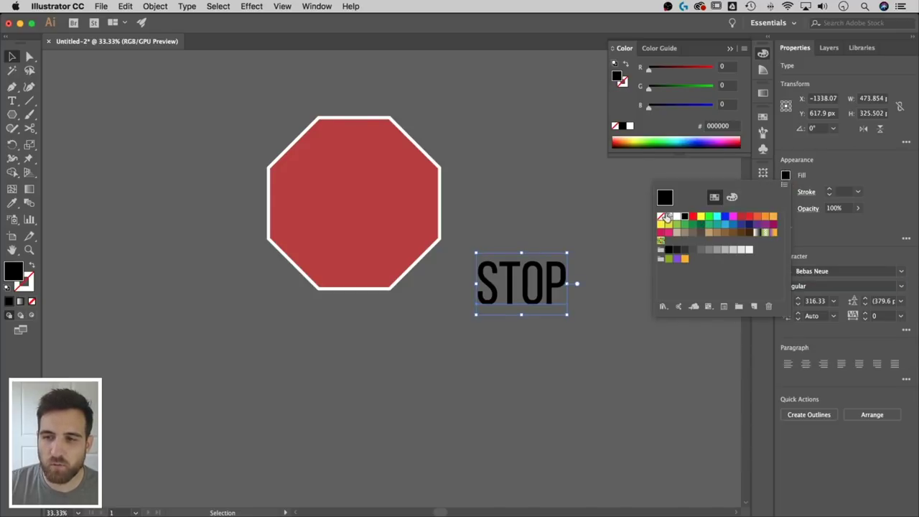
pyautogui.click(676, 216)
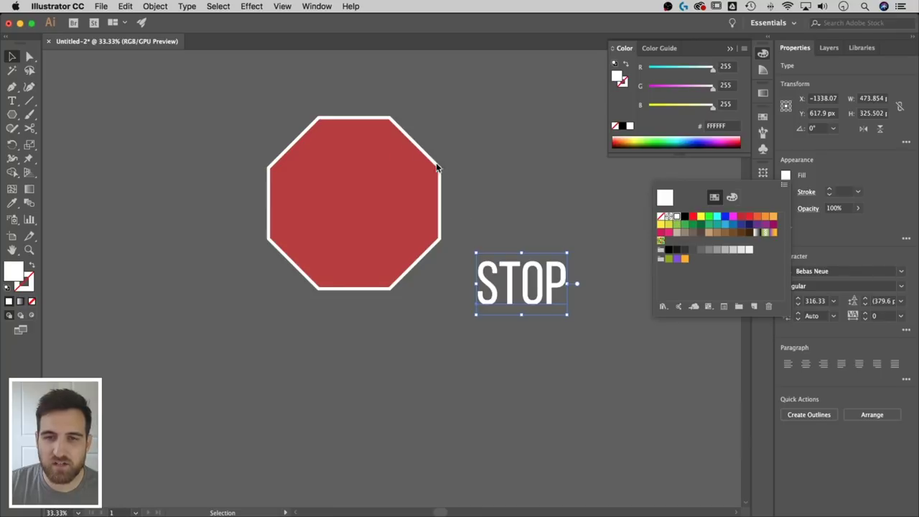
pyautogui.click(830, 229)
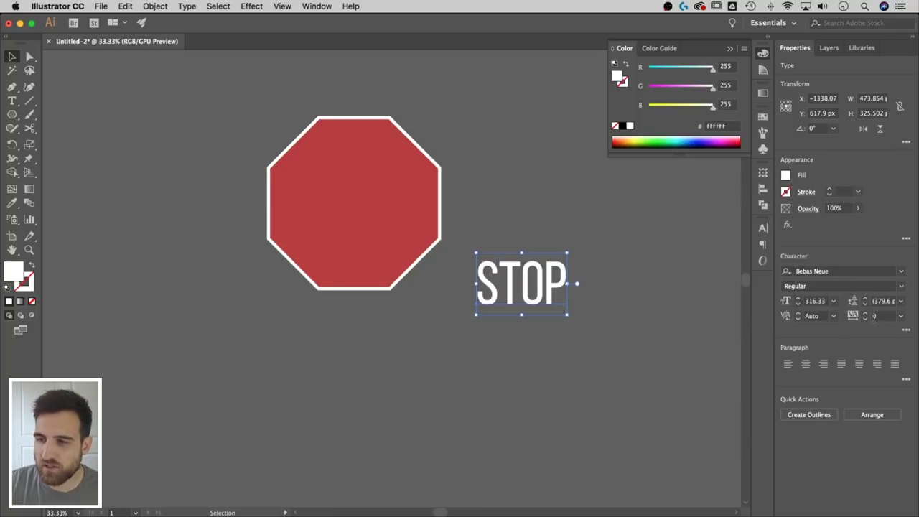
# - Set the STOP text's tracking to 50 in the Character panel
pyautogui.click(315, 6)
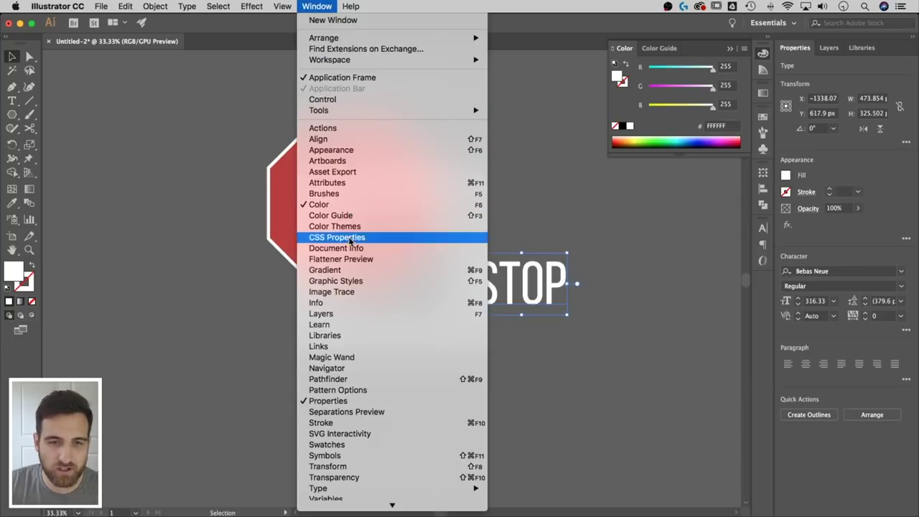
pyautogui.moveTo(386, 488)
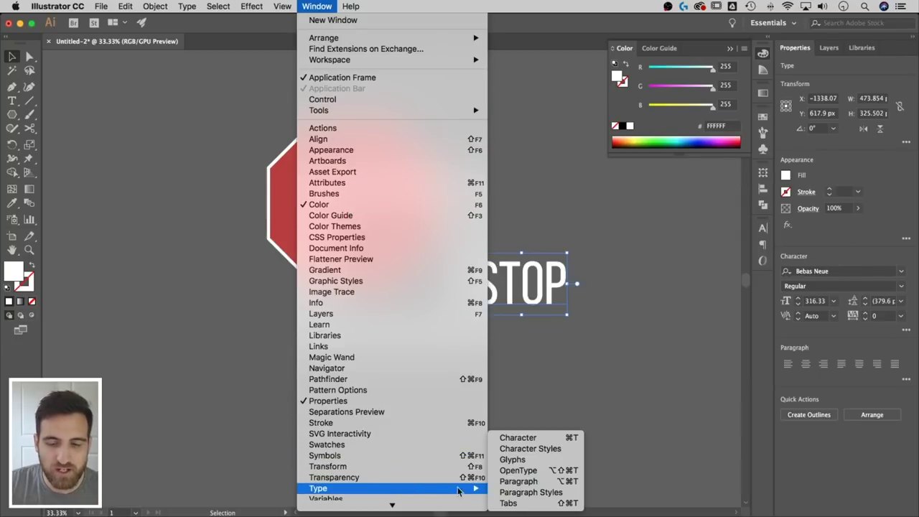
pyautogui.click(529, 438)
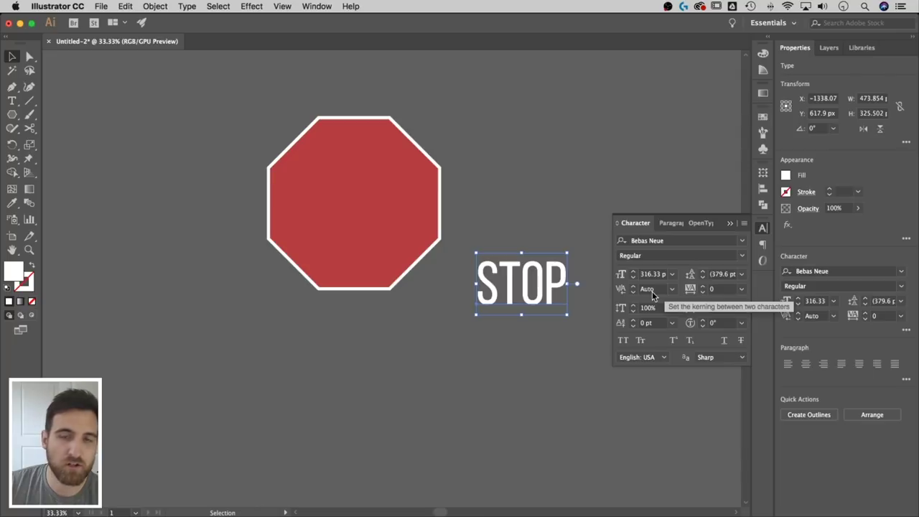
pyautogui.click(725, 289)
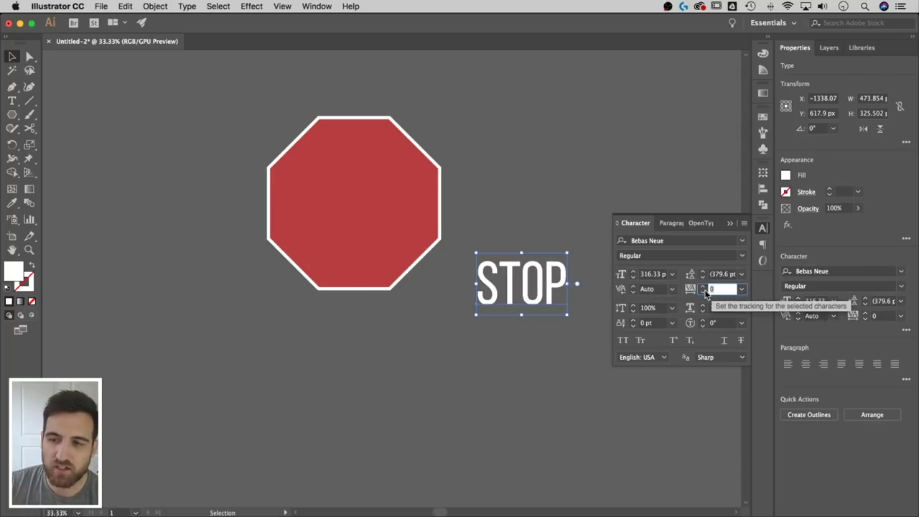
pyautogui.write('50')
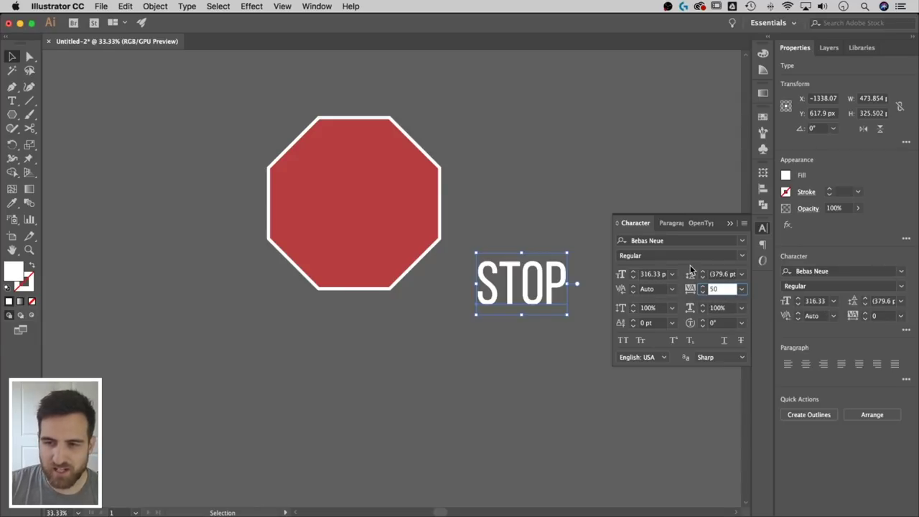
pyautogui.press('Tab')
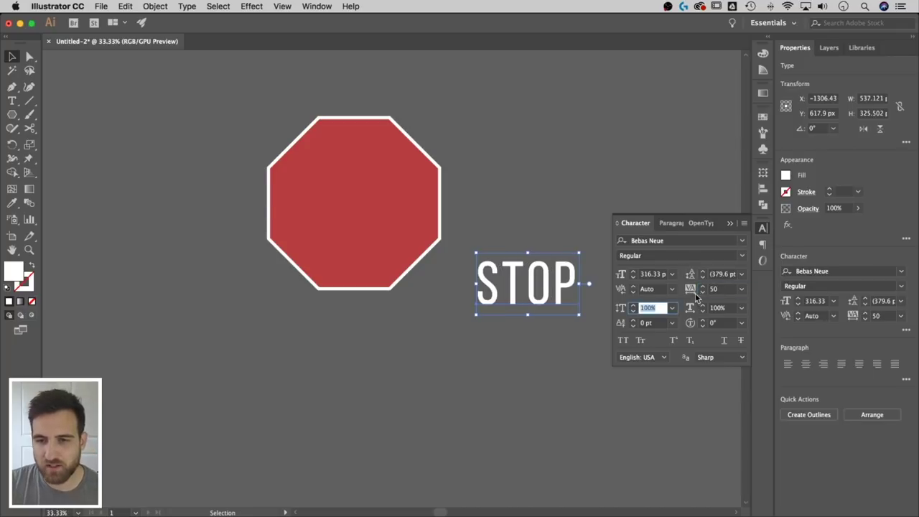
pyautogui.doubleClick(555, 289)
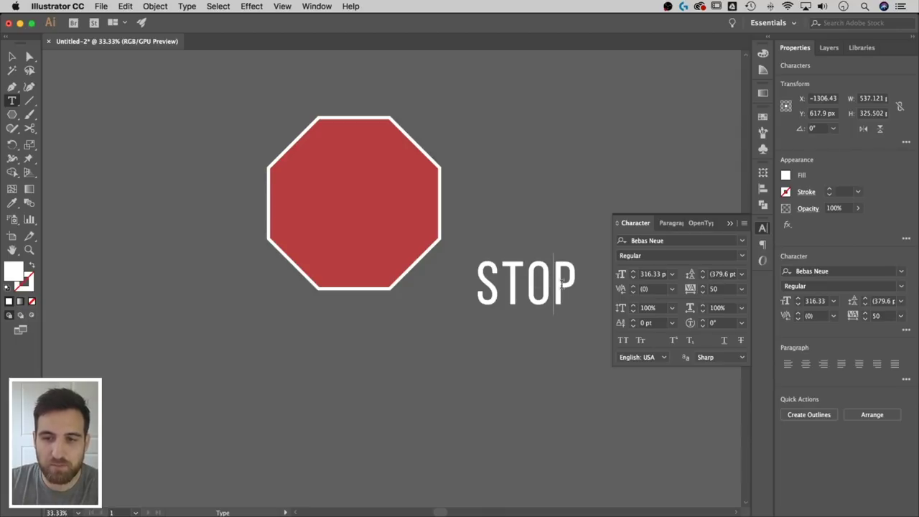
# - Set kerning between O and P in STOP to 20
pyautogui.click(649, 289)
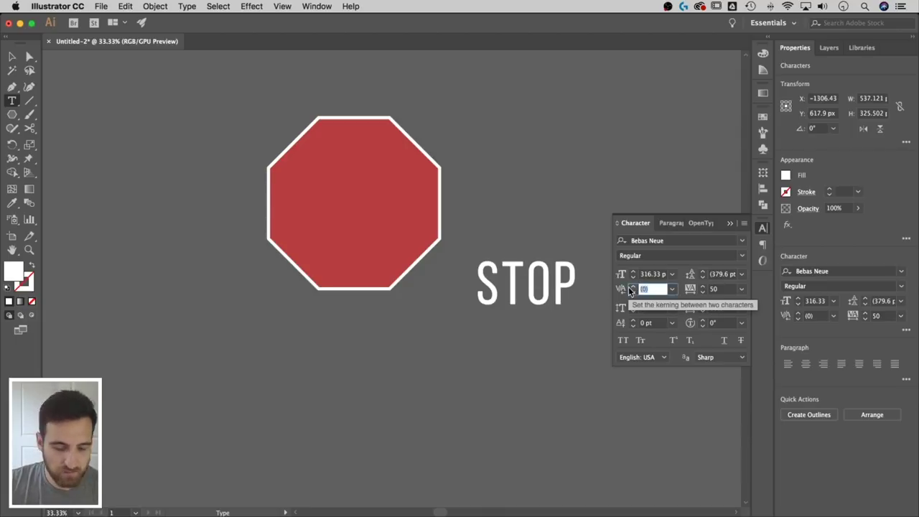
pyautogui.write('2')
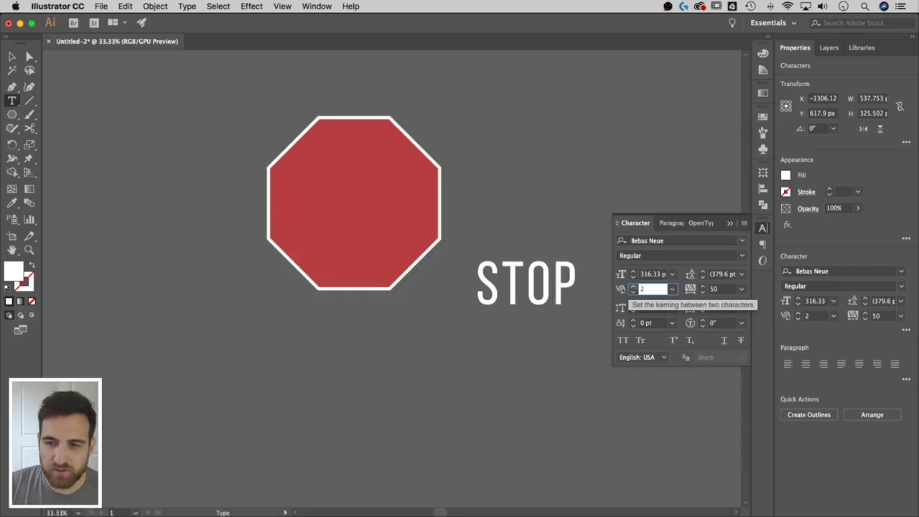
pyautogui.press('Up')
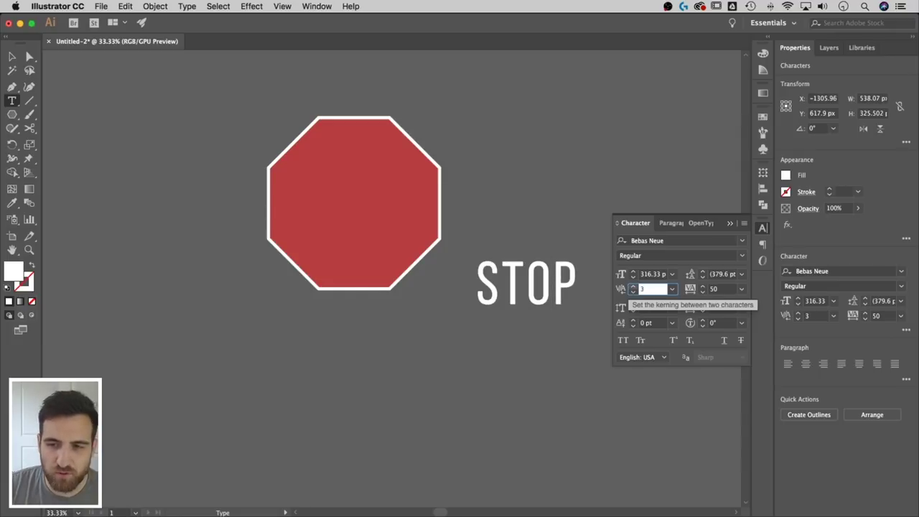
pyautogui.write('10')
pyautogui.press('Return')
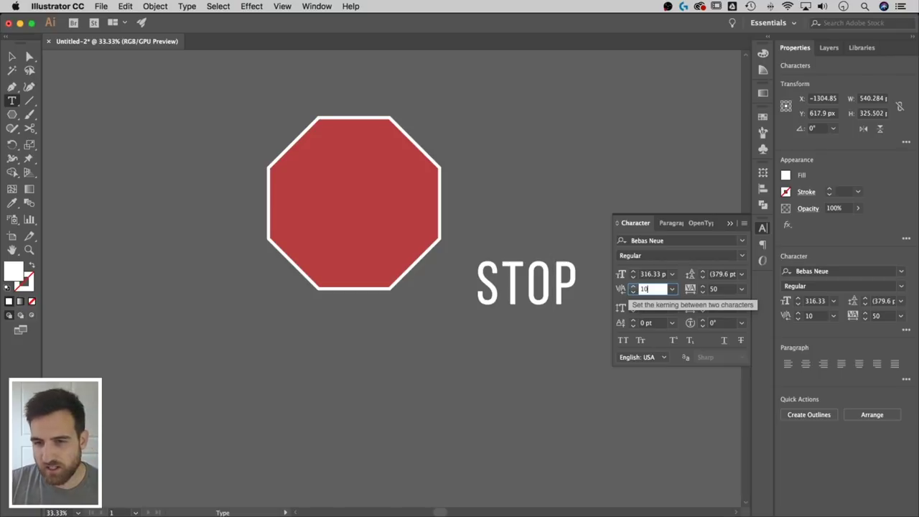
pyautogui.press('Up')
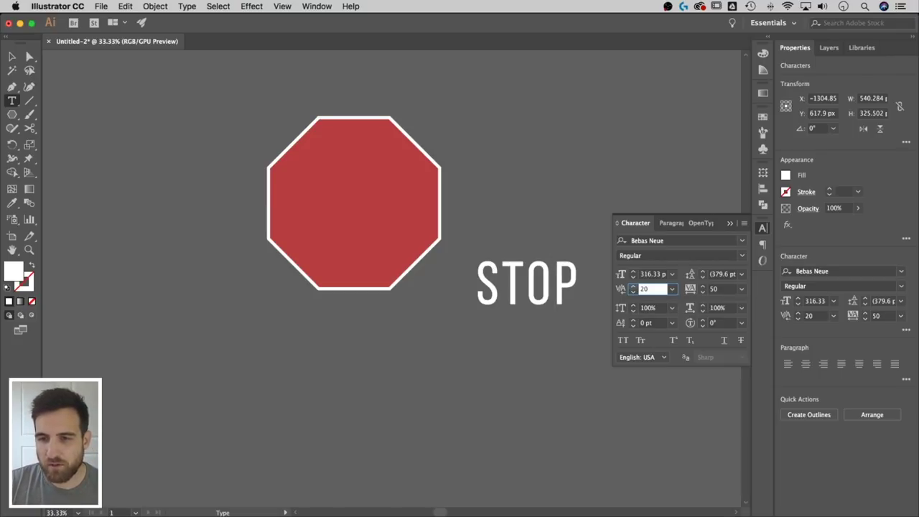
# - Set kerning between T and O to 10, then return to the Selection tool
pyautogui.click(527, 284)
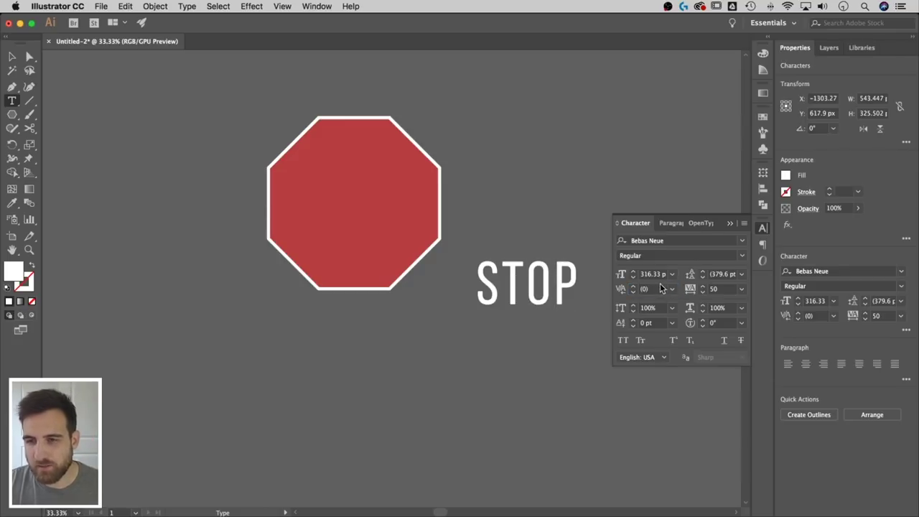
pyautogui.click(626, 289)
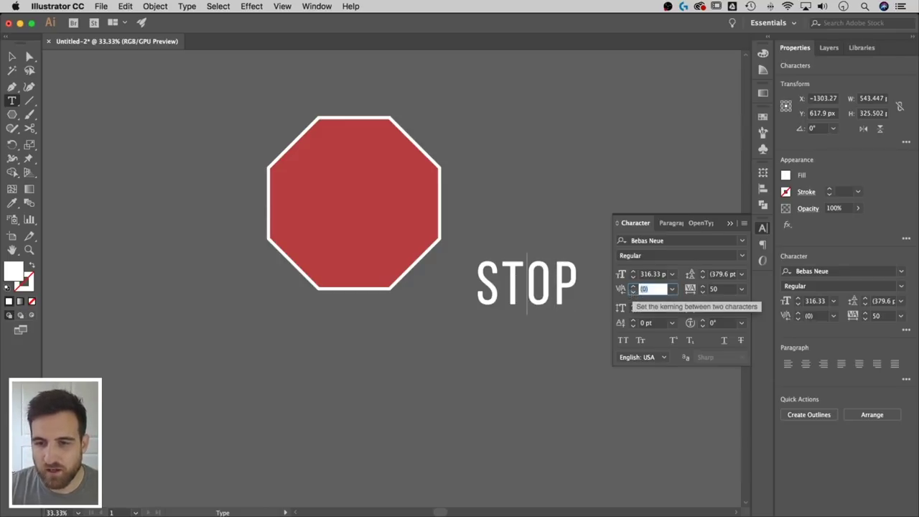
pyautogui.press('Up')
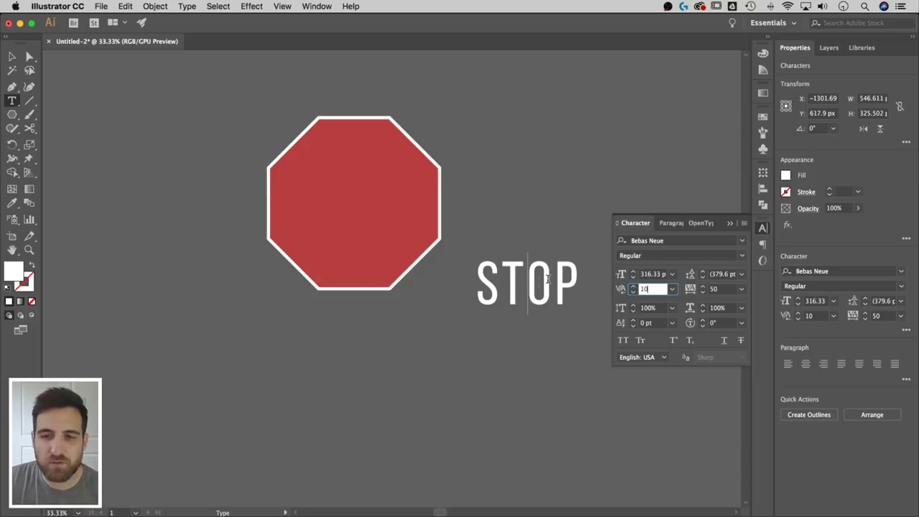
pyautogui.click(11, 56)
pyautogui.click(513, 367)
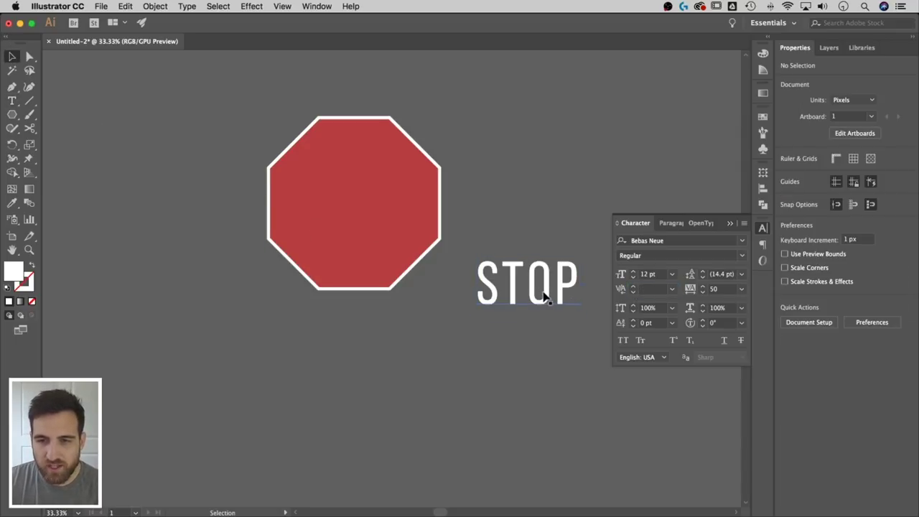
# - Move the STOP text onto the red octagon and enlarge it to about 354 pt
pyautogui.moveTo(546, 298); pyautogui.dragTo(369, 212)
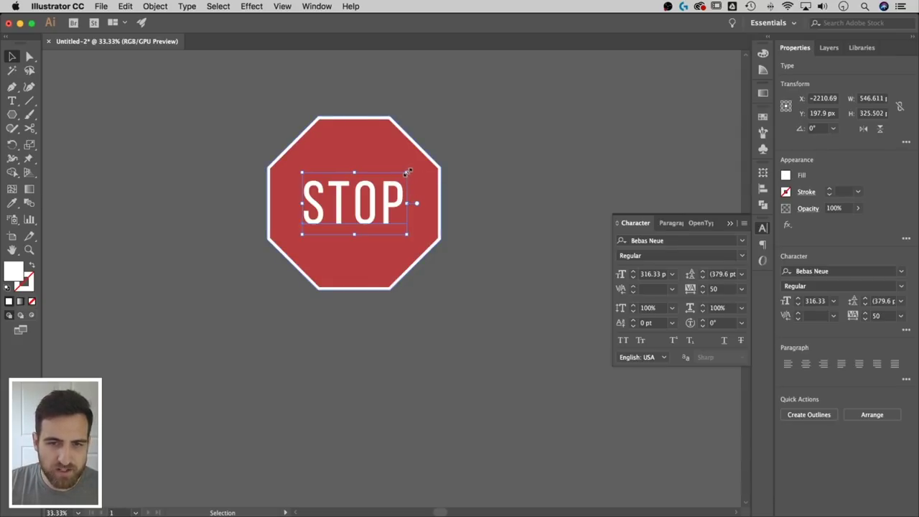
pyautogui.moveTo(407, 173); pyautogui.dragTo(415, 165)
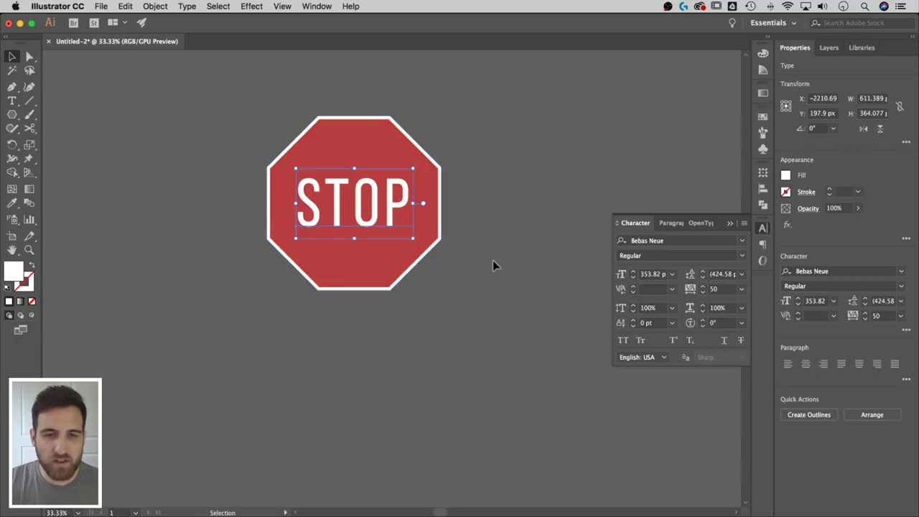
pyautogui.click(459, 207)
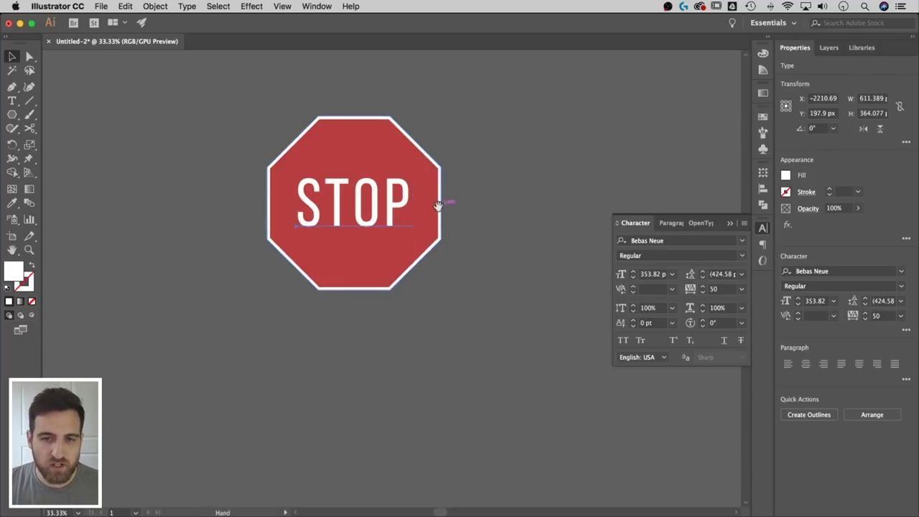
# - Leave a duplicate STOP copy to the left of the sign
pyautogui.press('space')
pyautogui.moveTo(418, 306); pyautogui.dragTo(443, 324)
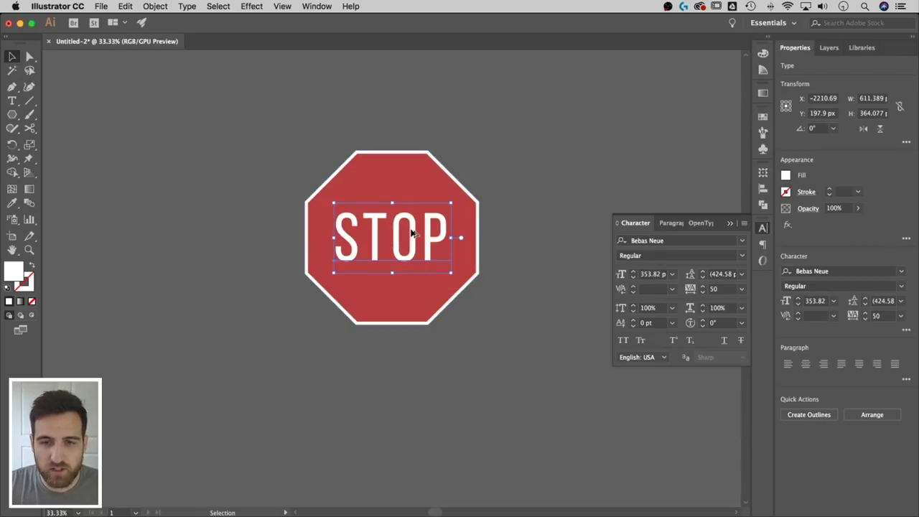
pyautogui.moveTo(414, 233); pyautogui.dragTo(185, 231)
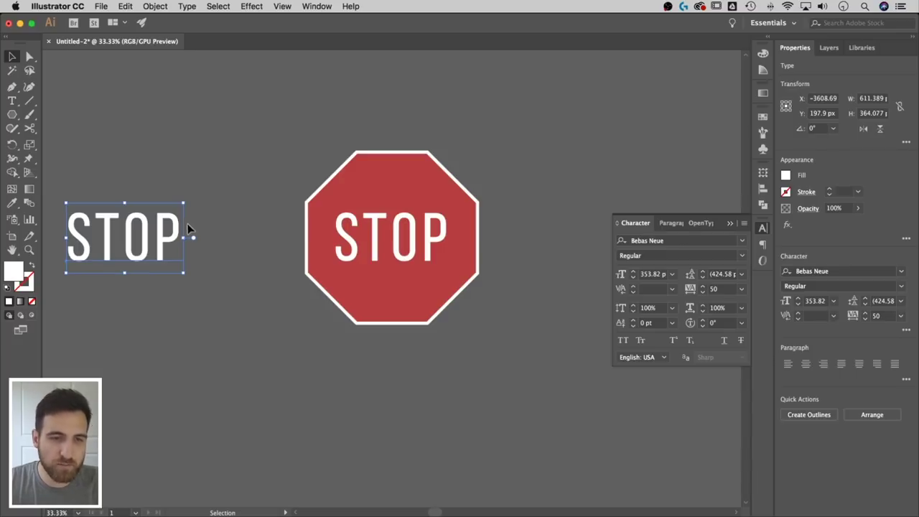
pyautogui.click(422, 236)
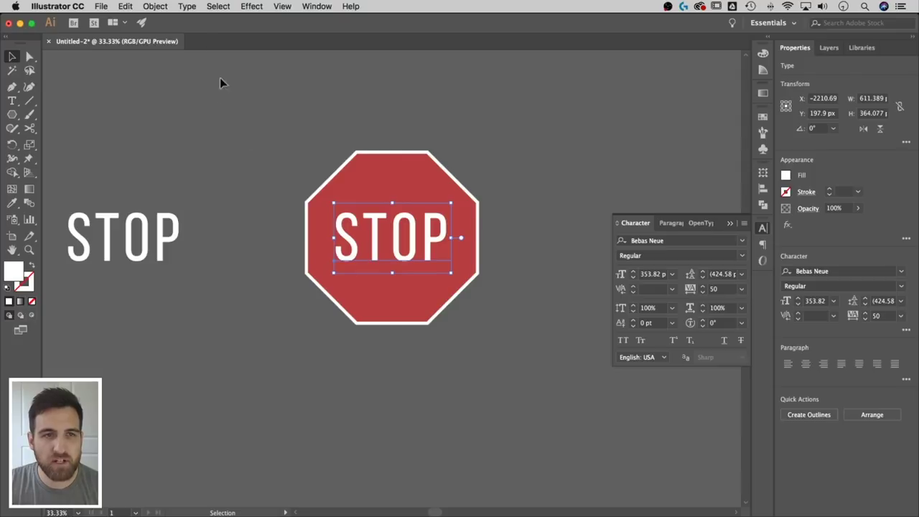
# - Convert the sign's STOP text with Type > Create Outlines, then add the octagon to the selection
pyautogui.click(189, 6)
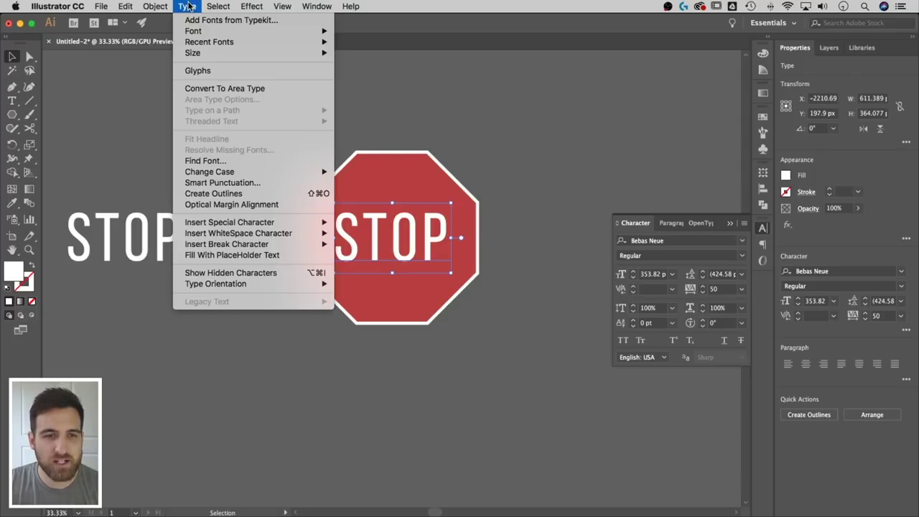
pyautogui.click(218, 194)
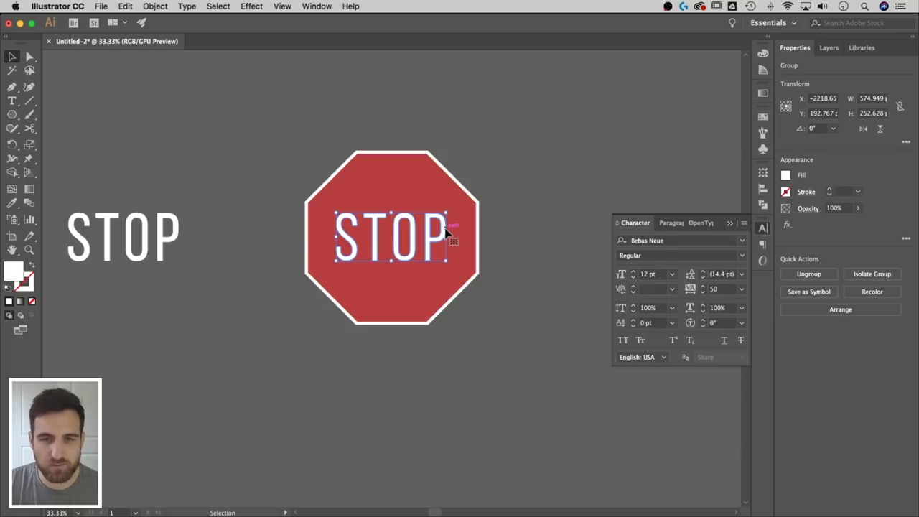
pyautogui.keyDown('shift'); pyautogui.click(422, 188); pyautogui.keyUp('shift')
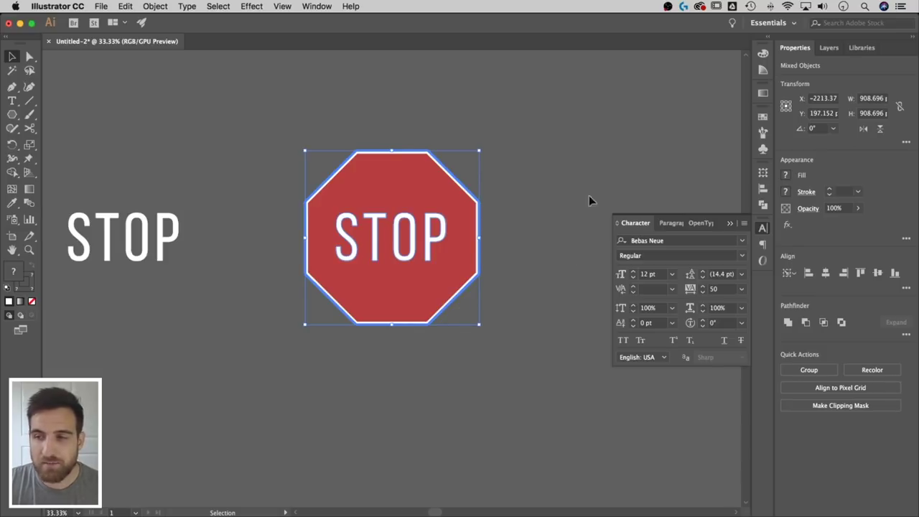
# - Align the outlined STOP to the octagon's horizontal and vertical centres using the Align panel
pyautogui.click(316, 6)
pyautogui.click(359, 139)
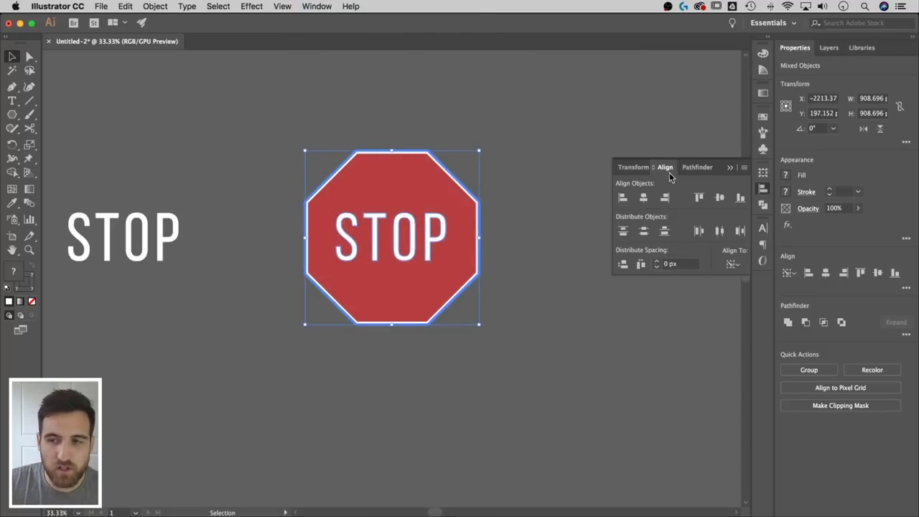
pyautogui.click(739, 264)
pyautogui.click(737, 267)
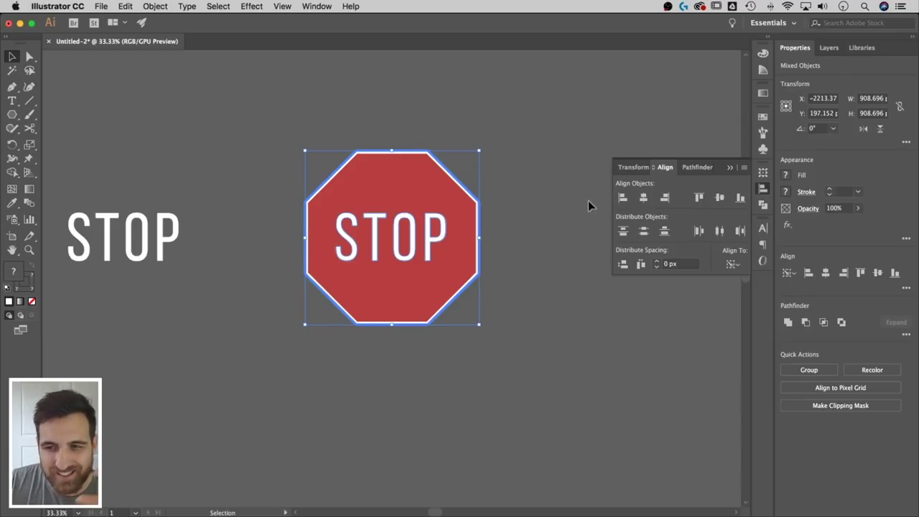
pyautogui.click(644, 199)
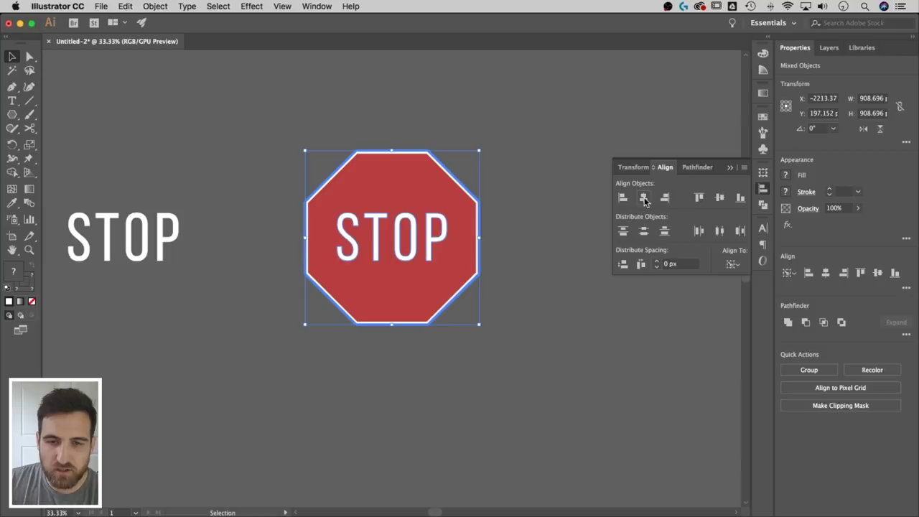
pyautogui.click(719, 198)
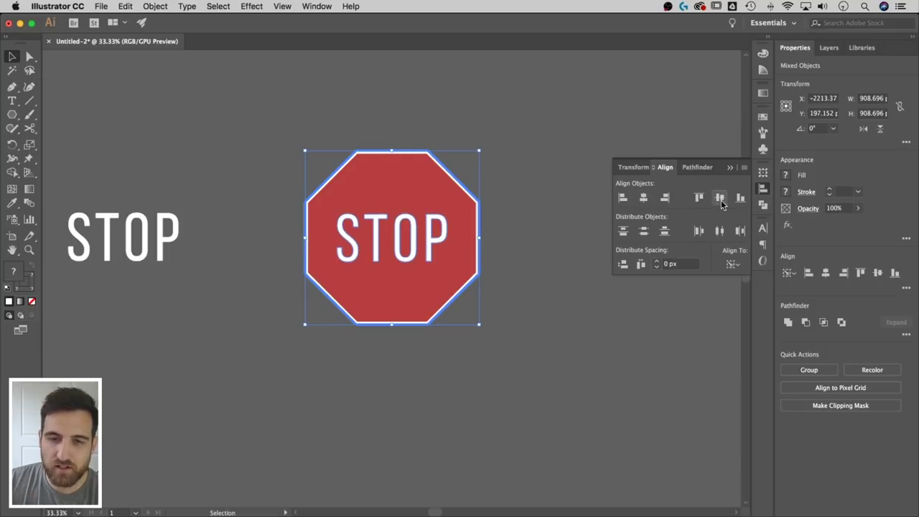
pyautogui.click(537, 186)
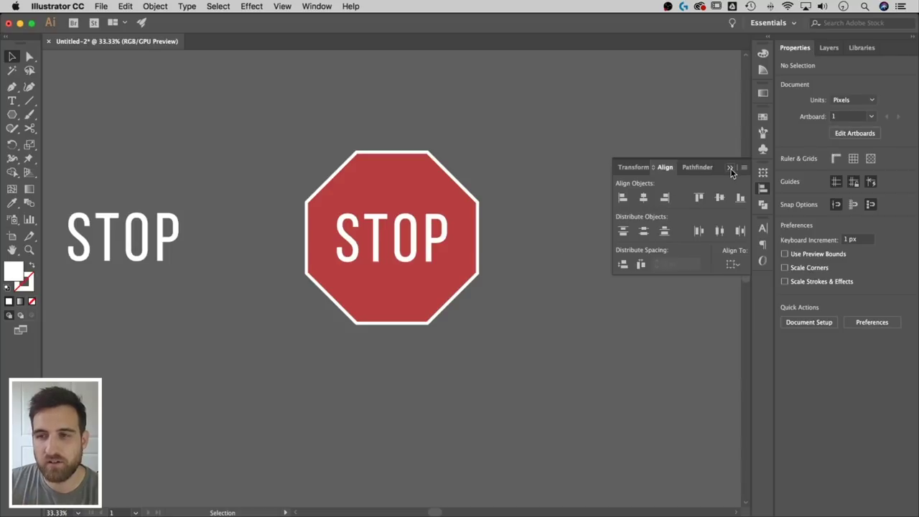
pyautogui.click(555, 185)
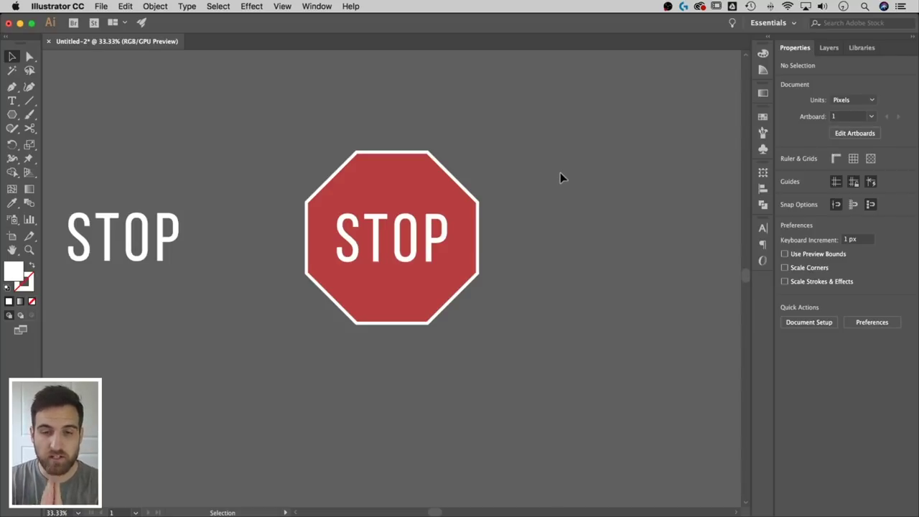
# - Draw a tall 60 × 1686 px rectangle beside the stop sign as the pole
pyautogui.press('space')
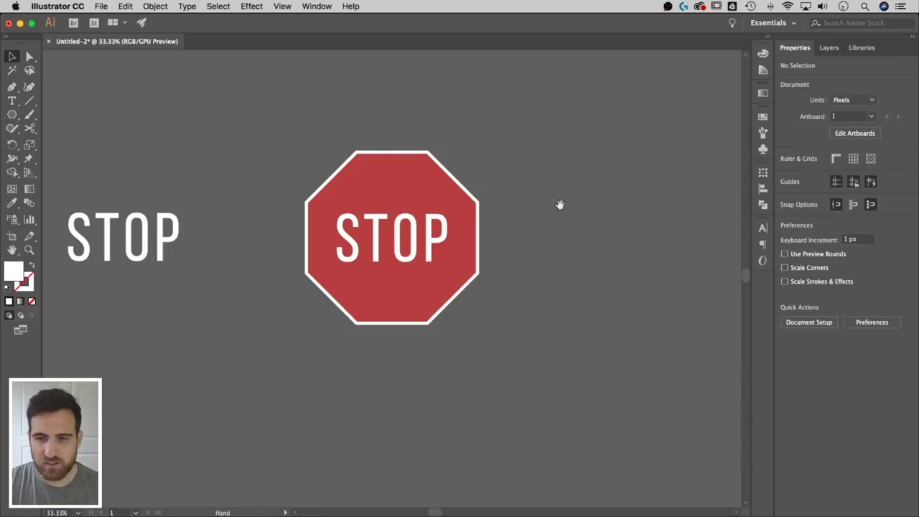
pyautogui.moveTo(563, 201); pyautogui.dragTo(522, 154)
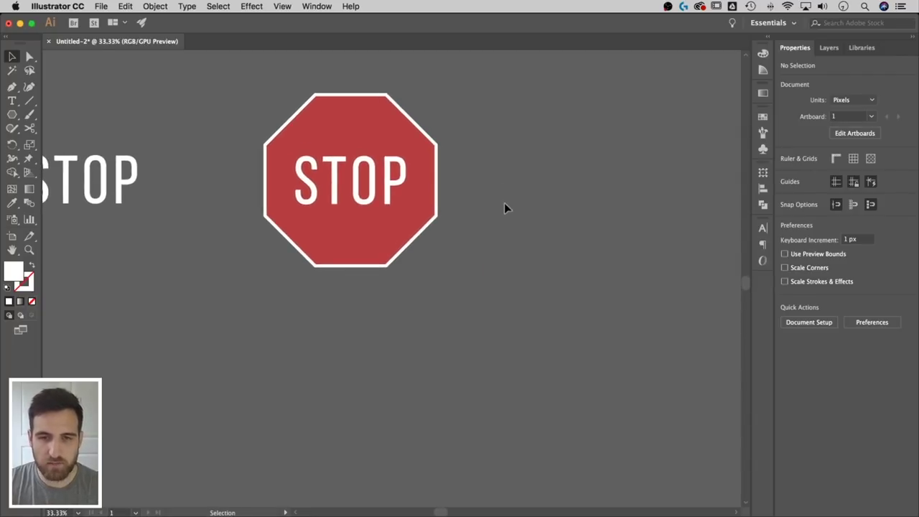
pyautogui.scroll(-2, 504, 203)
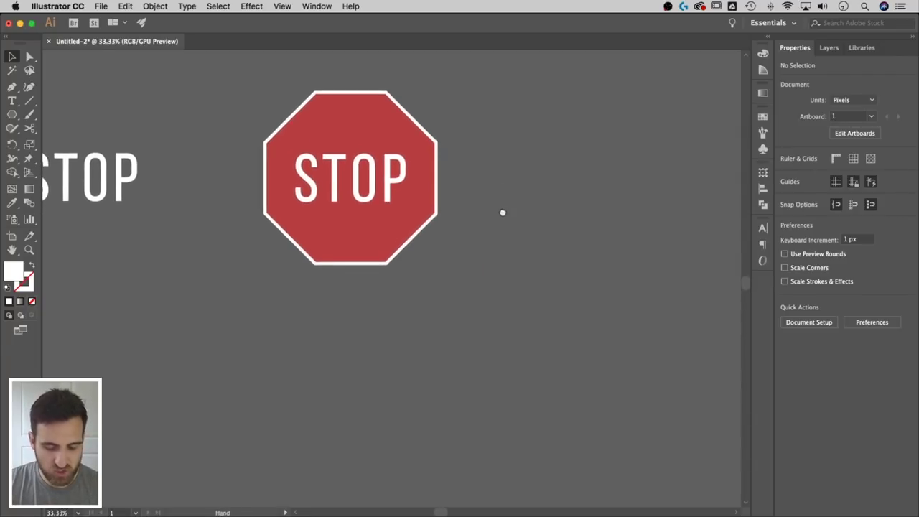
pyautogui.click(11, 115)
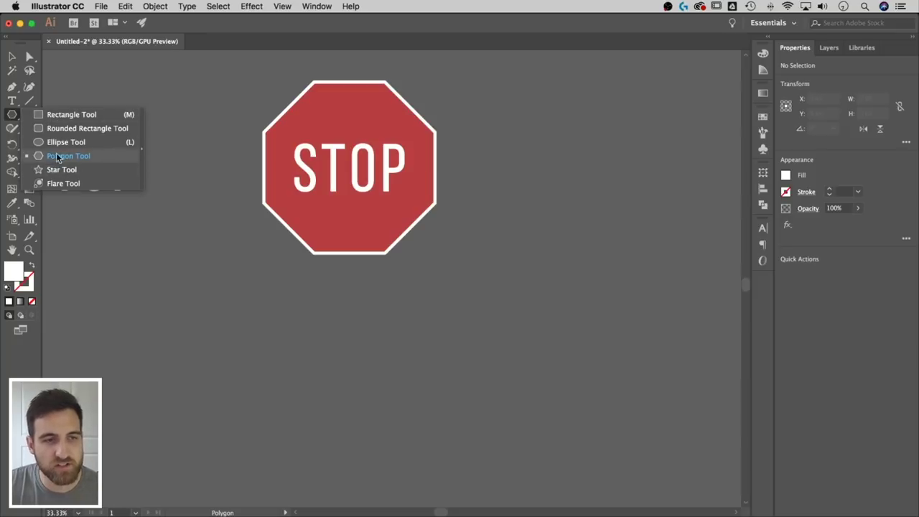
pyautogui.click(59, 120)
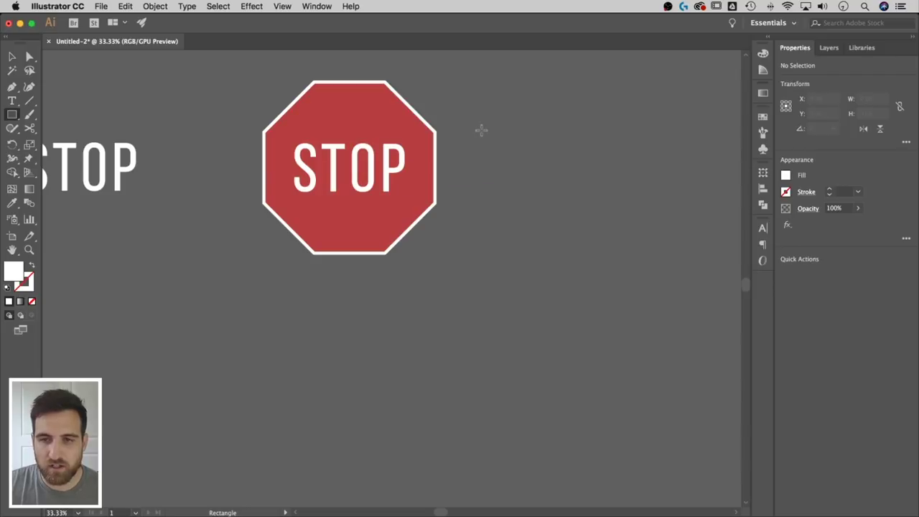
pyautogui.moveTo(481, 123); pyautogui.dragTo(492, 443)
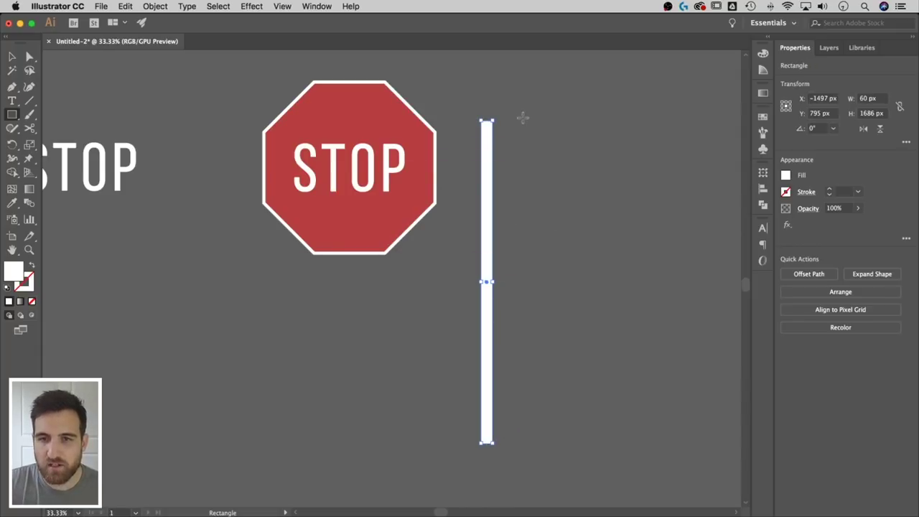
pyautogui.click(786, 176)
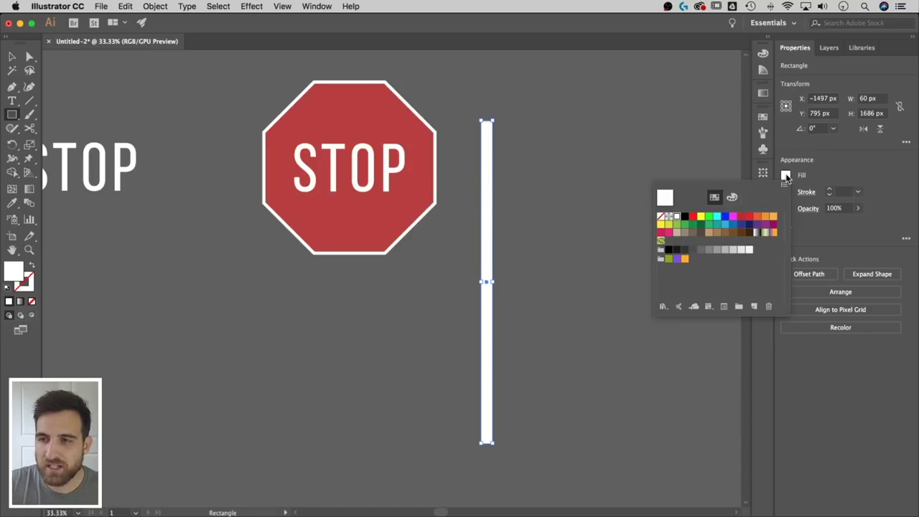
# - Fill the pole rectangle dark charcoal grey and switch to the Ellipse tool
pyautogui.click(684, 251)
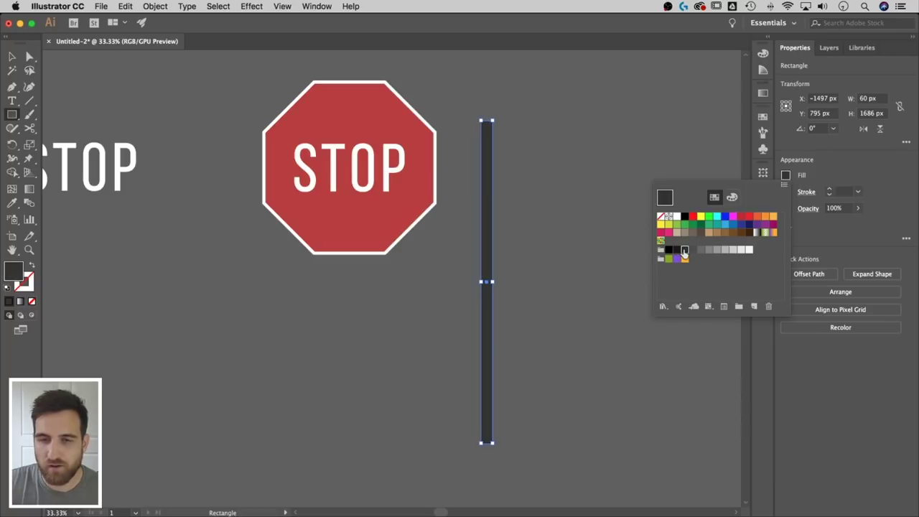
pyautogui.click(575, 187)
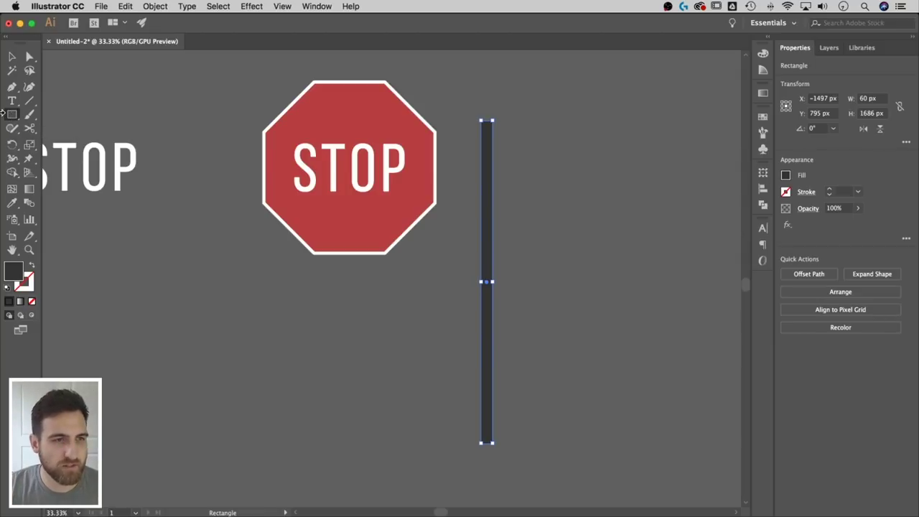
pyautogui.moveTo(11, 115); pyautogui.dragTo(86, 145)
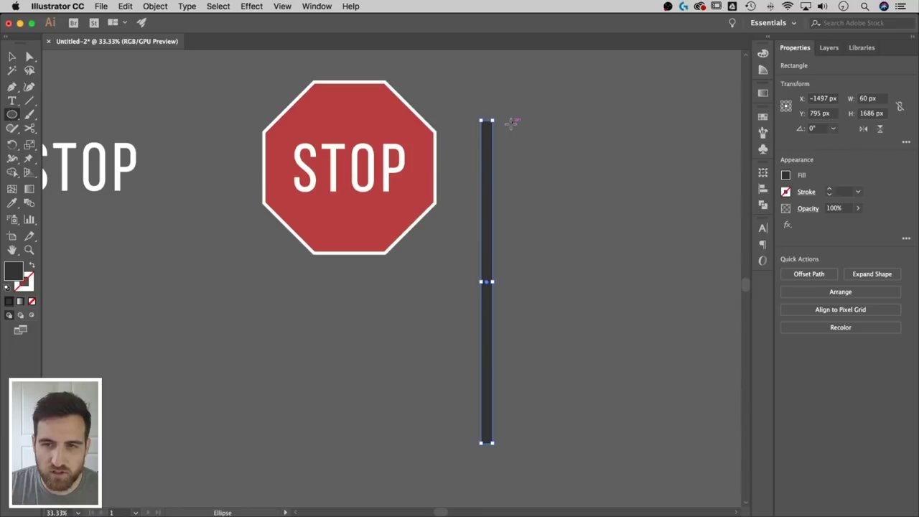
# - Draw a 22 × 22 px circle and move it onto the top of the pole
pyautogui.moveTo(509, 122); pyautogui.dragTo(513, 125)
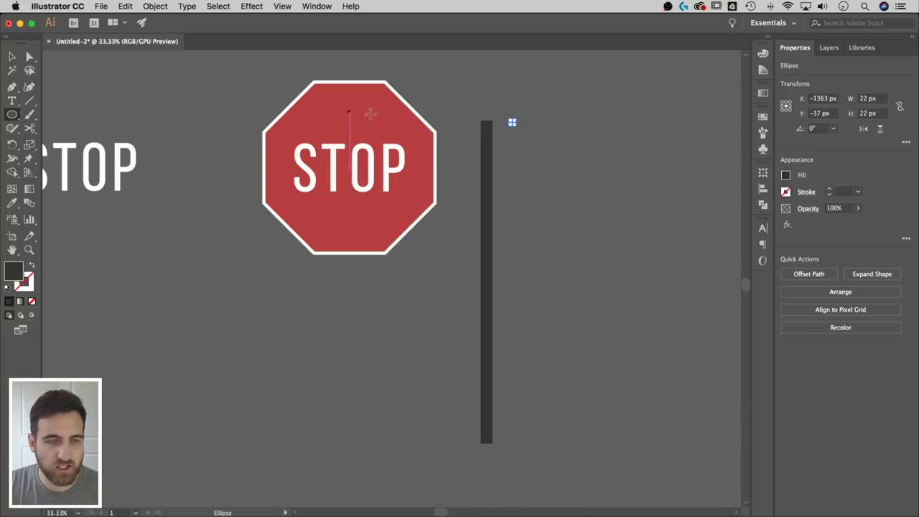
pyautogui.press('super')
pyautogui.press('super+equal')
pyautogui.press('super+equal')
pyautogui.press('super+equal')
pyautogui.press('super+equal')
pyautogui.press('super+equal')
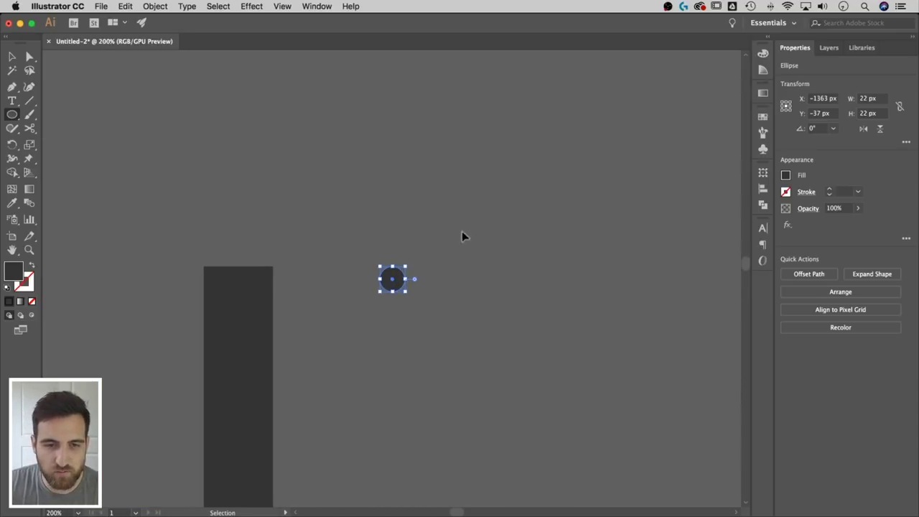
pyautogui.press('space')
pyautogui.moveTo(400, 260); pyautogui.dragTo(457, 196)
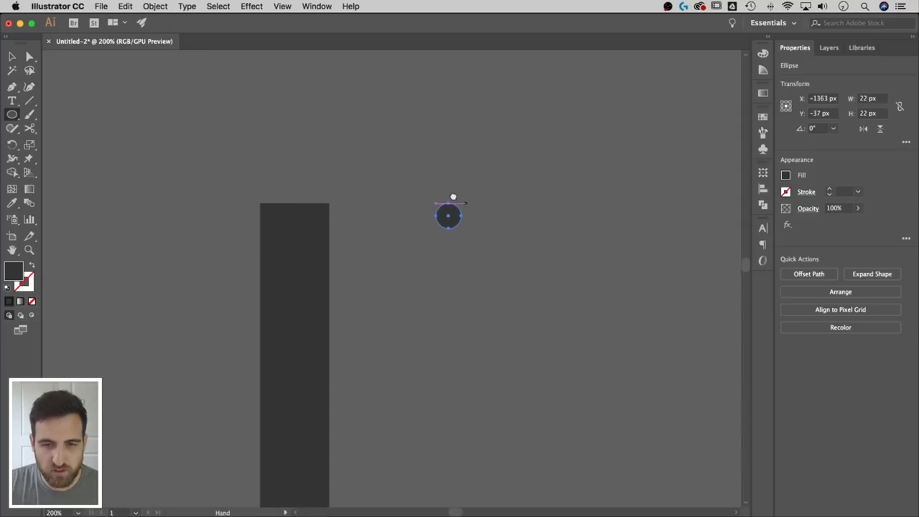
pyautogui.click(13, 58)
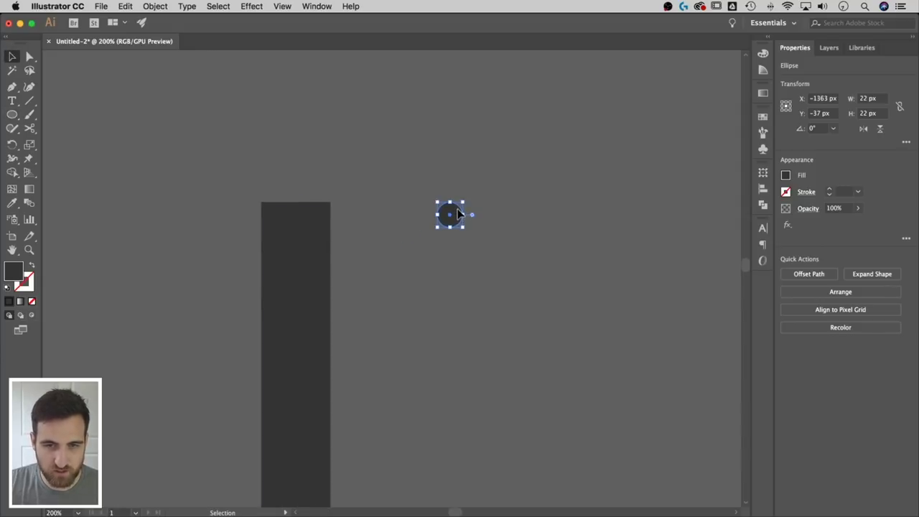
pyautogui.moveTo(458, 214); pyautogui.dragTo(304, 225)
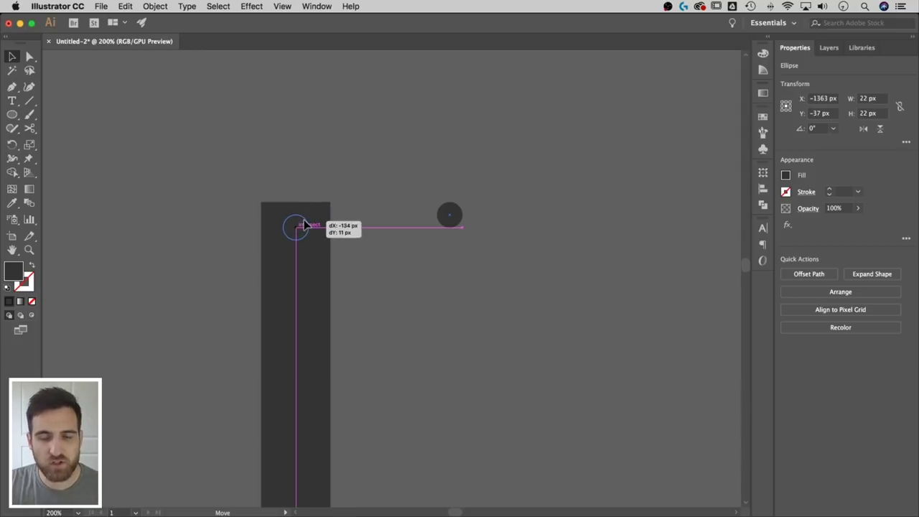
pyautogui.moveTo(304, 224); pyautogui.dragTo(304, 224)
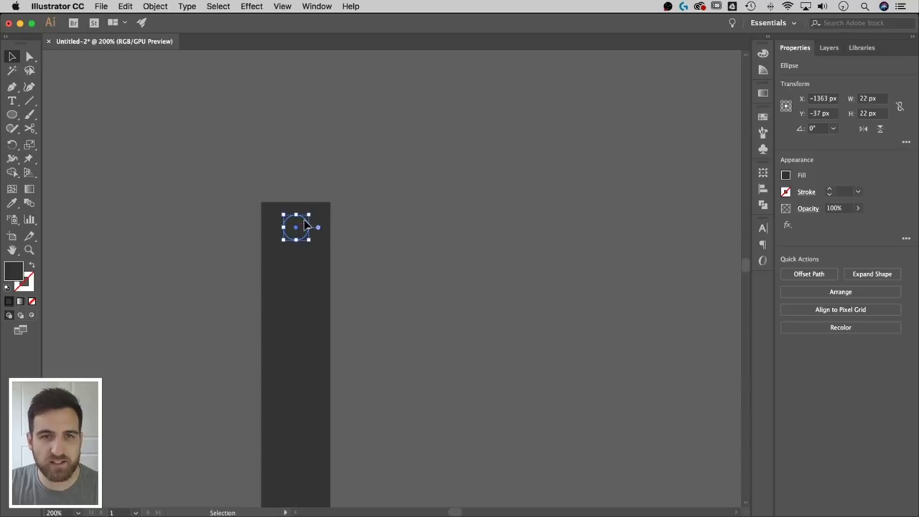
pyautogui.click(282, 6)
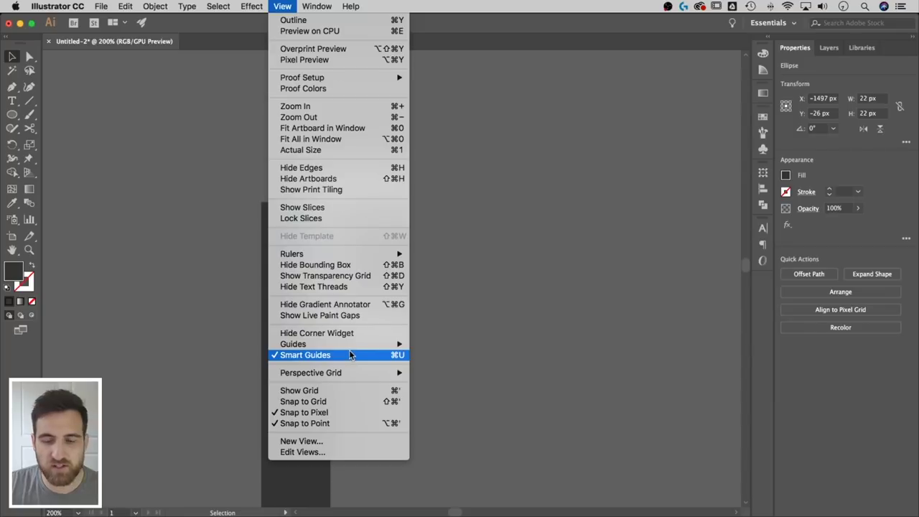
# - Fill the pole-top circle with white
pyautogui.click(506, 212)
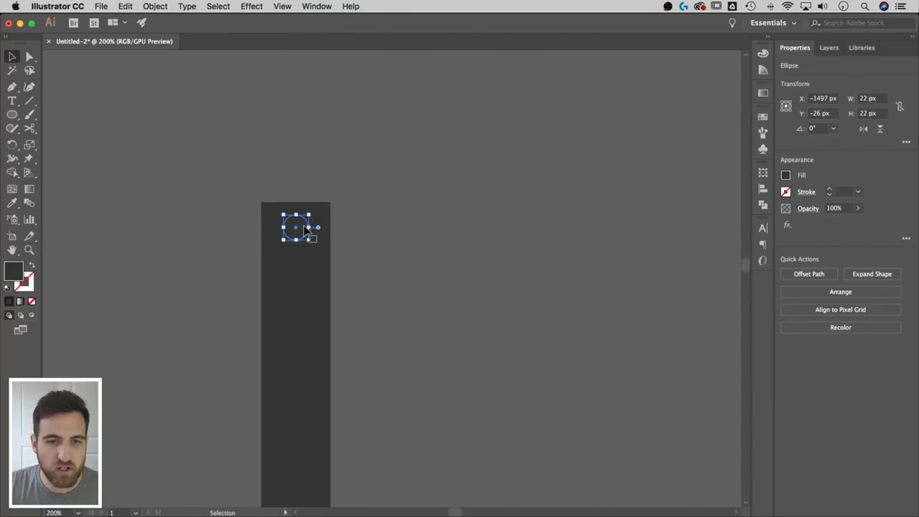
pyautogui.click(785, 175)
pyautogui.click(676, 217)
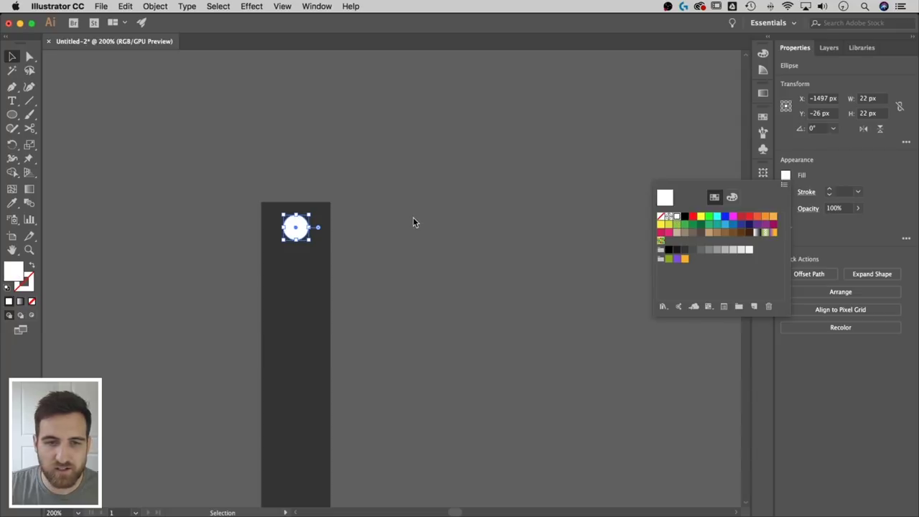
# - Alt-drag a copy of the white circle 34 px straight down
pyautogui.click(386, 237)
pyautogui.click(297, 234)
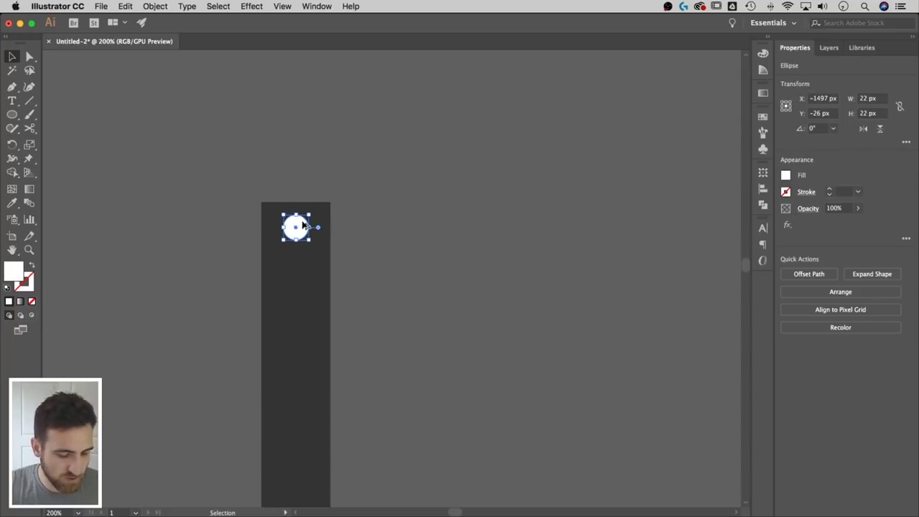
pyautogui.moveTo(304, 226); pyautogui.dragTo(302, 262)
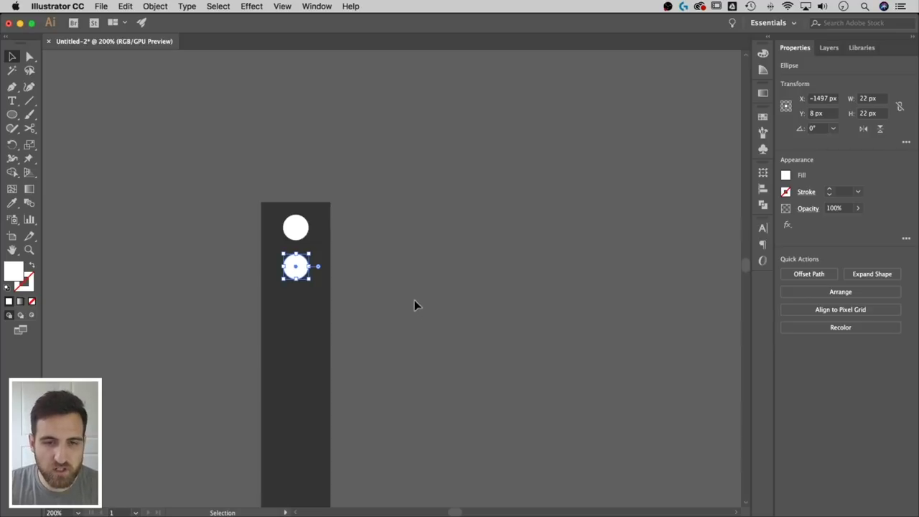
# - Repeat Transform Again (Cmd+D) to add evenly spaced circles down to Y 1538 px
pyautogui.press('super+minus')
pyautogui.moveTo(452, 313); pyautogui.dragTo(431, 162)
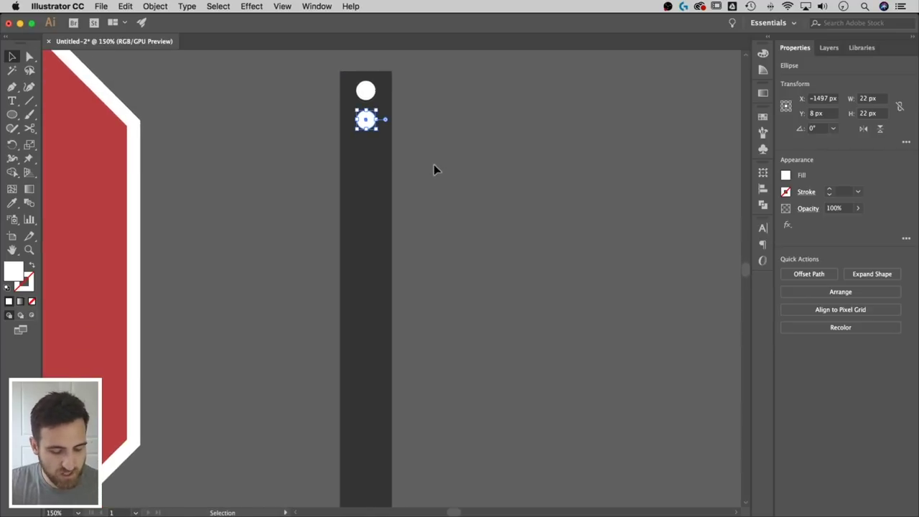
pyautogui.press('a')
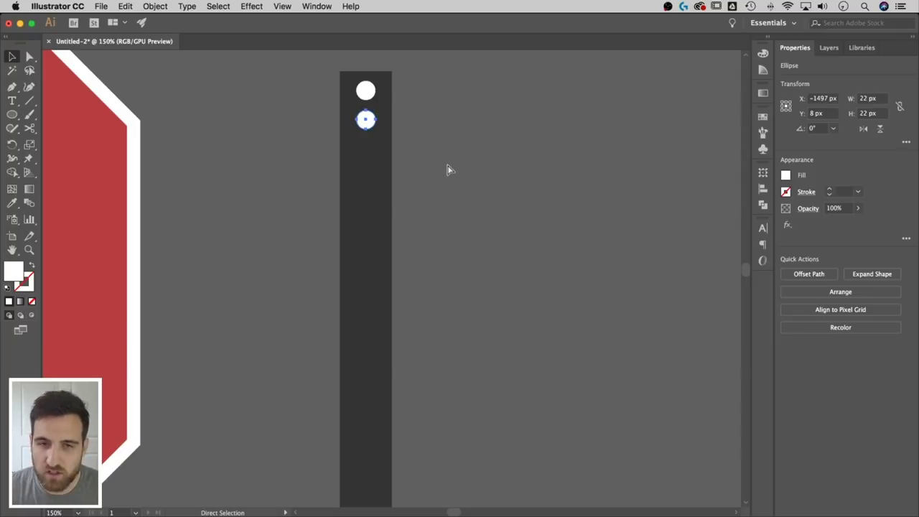
pyautogui.press('super+d')
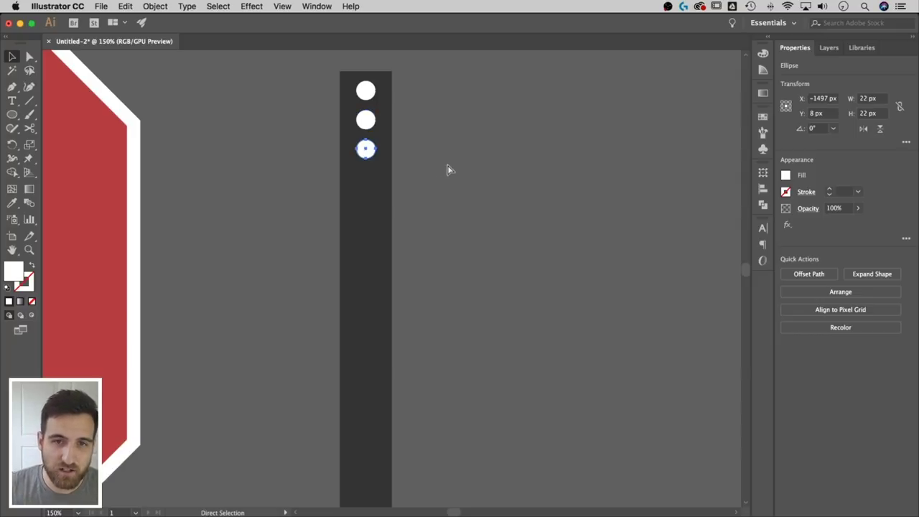
pyautogui.press('super+d')
pyautogui.press('super+d')
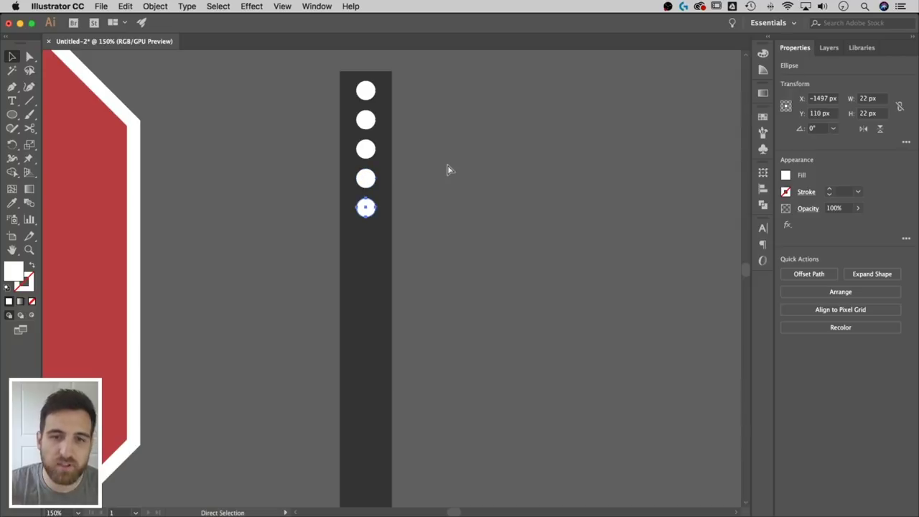
pyautogui.press('super+d')
pyautogui.press('super+d')
pyautogui.press('super+d')
pyautogui.press('super+d')
pyautogui.press('super+d')
pyautogui.press('super+d')
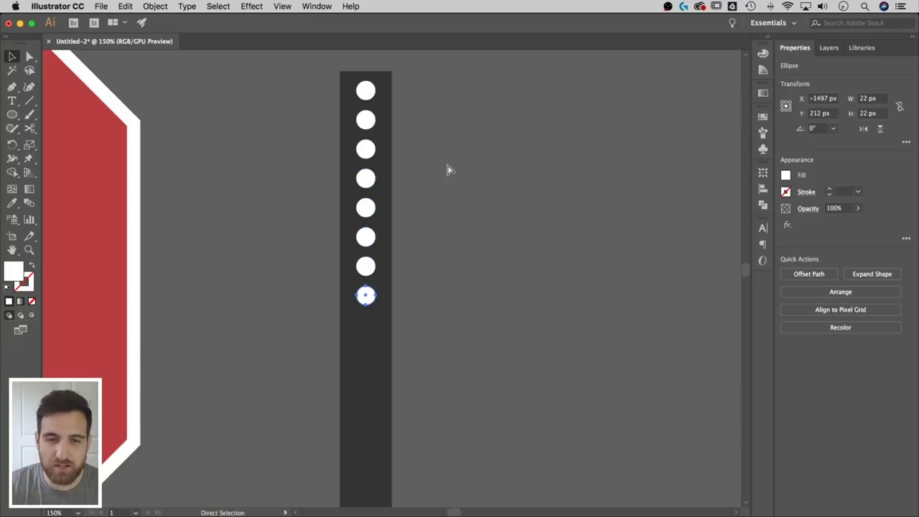
pyautogui.press('super+d')
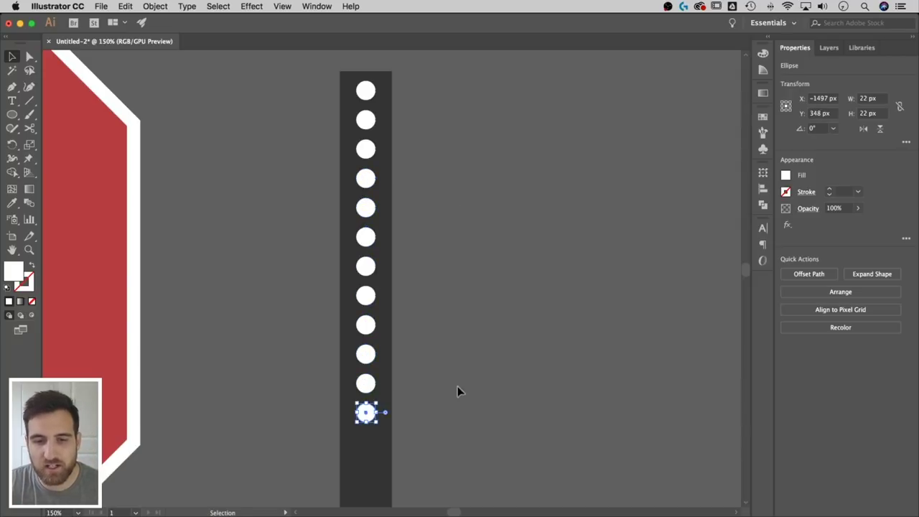
pyautogui.moveTo(457, 389); pyautogui.dragTo(458, 50)
pyautogui.press('super+d')
pyautogui.press('super+d')
pyautogui.press('super+d')
pyautogui.press('super+d')
pyautogui.press('super+d')
pyautogui.press('super+d')
pyautogui.press('super+d')
pyautogui.press('super+d')
pyautogui.press('super+d')
pyautogui.press('super+d')
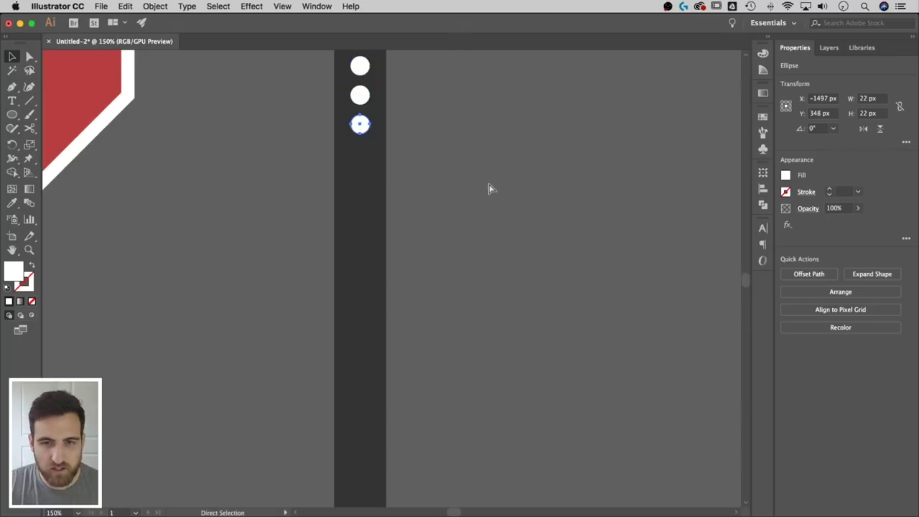
pyautogui.press('super+d')
pyautogui.press('super+d')
pyautogui.press('super+d')
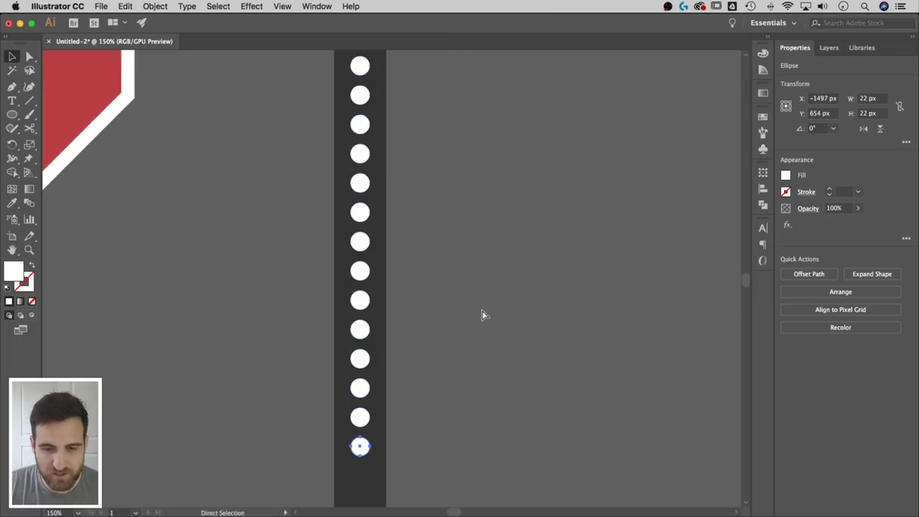
pyautogui.moveTo(459, 373); pyautogui.dragTo(445, 26)
pyautogui.moveTo(452, 196); pyautogui.dragTo(450, 164)
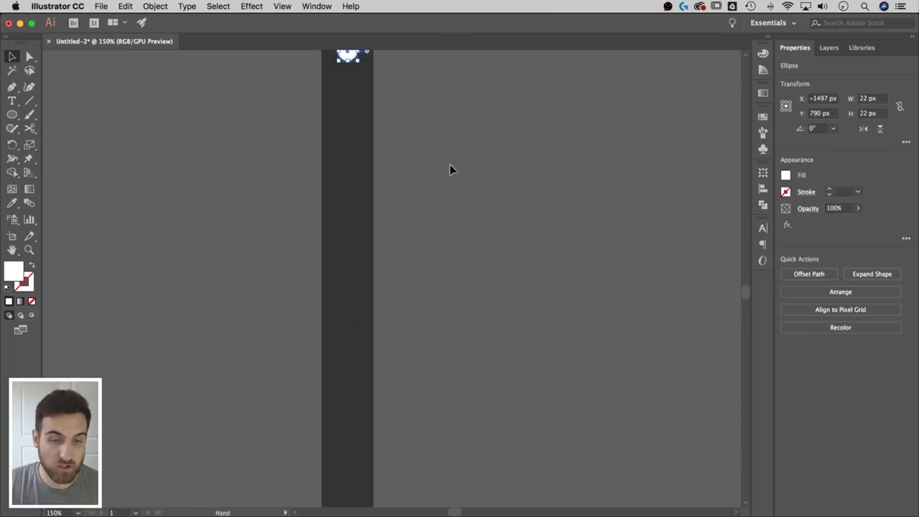
pyautogui.press('super+d')
pyautogui.press('super+d')
pyautogui.press('super+d')
pyautogui.press('super+d')
pyautogui.press('super+d')
pyautogui.press('super+d')
pyautogui.press('super+d')
pyautogui.press('super+d')
pyautogui.press('super+d')
pyautogui.press('super+d')
pyautogui.press('super+d')
pyautogui.press('super+d')
pyautogui.press('super+d')
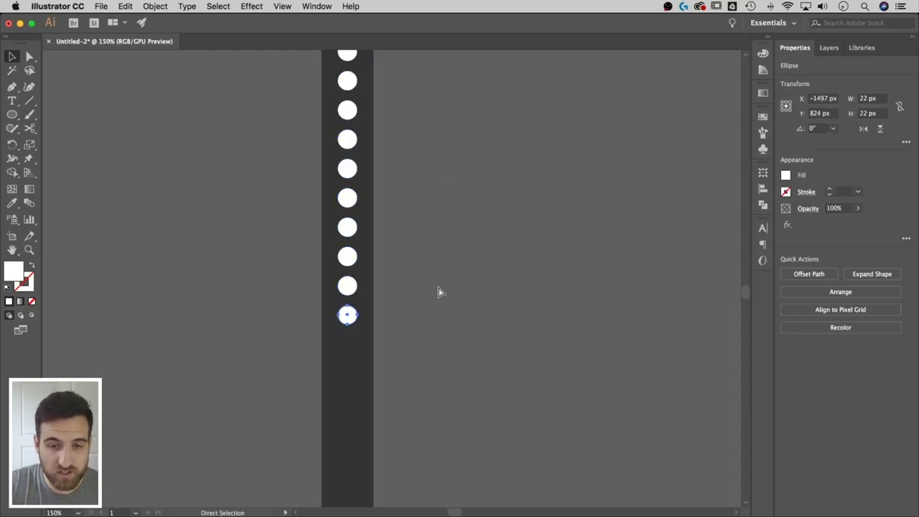
pyautogui.moveTo(437, 312); pyautogui.dragTo(450, 100)
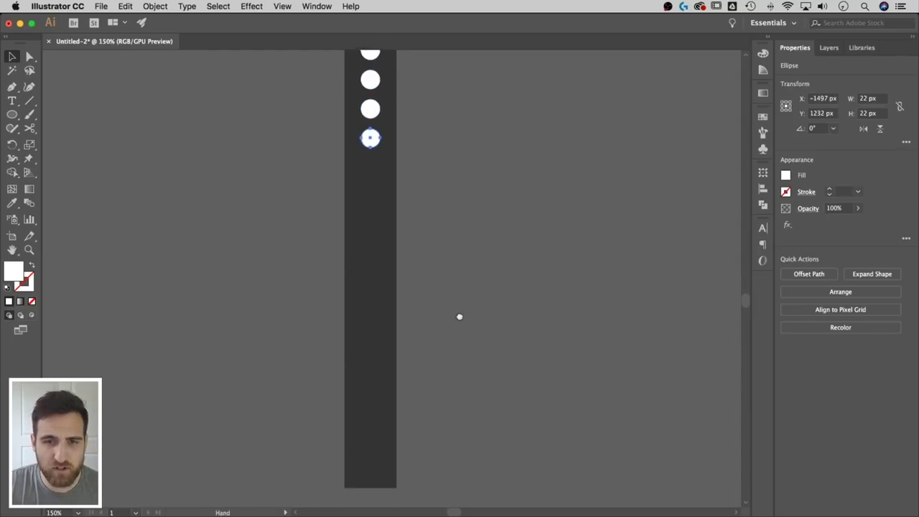
pyautogui.press('super+d')
pyautogui.press('super+d')
pyautogui.press('super+d')
pyautogui.press('super+d')
pyautogui.press('super+d')
pyautogui.press('super+d')
pyautogui.press('super+d')
pyautogui.press('super+d')
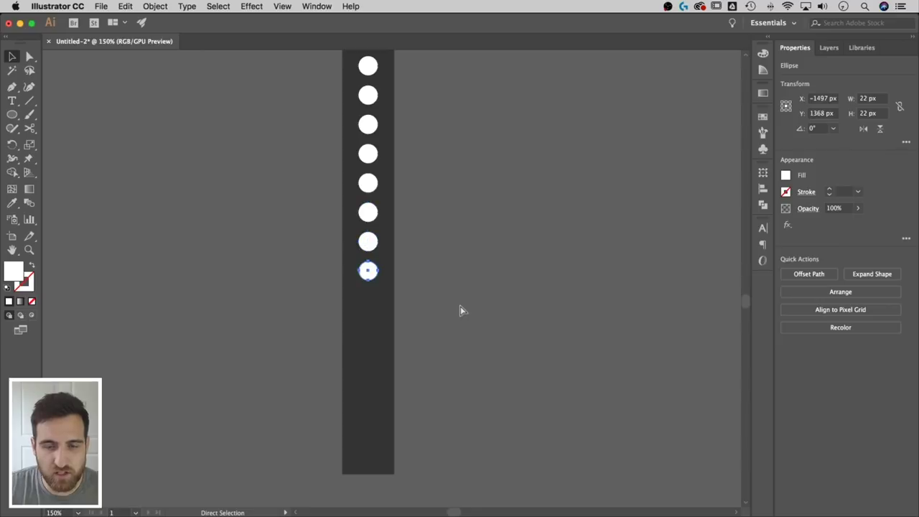
pyautogui.press('super+d')
pyautogui.press('super+d')
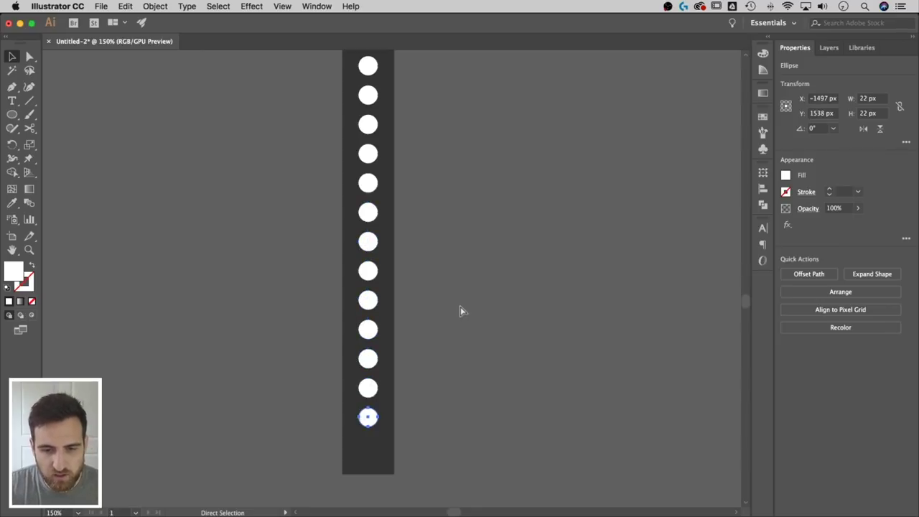
# - Bottom-align the lowest circle to the pole, using the bar as key object
pyautogui.click(506, 320)
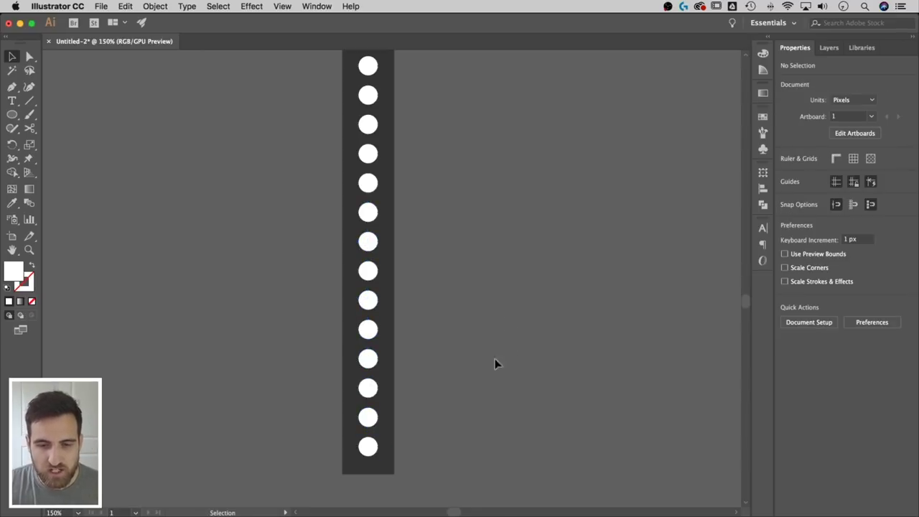
pyautogui.click(378, 449)
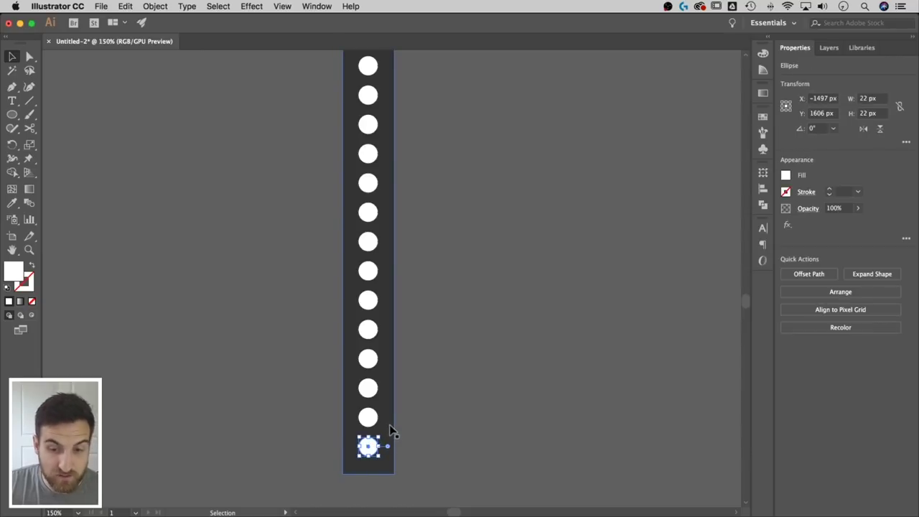
pyautogui.press('shift')
pyautogui.keyDown('shift'); pyautogui.click(390, 429); pyautogui.keyUp('shift')
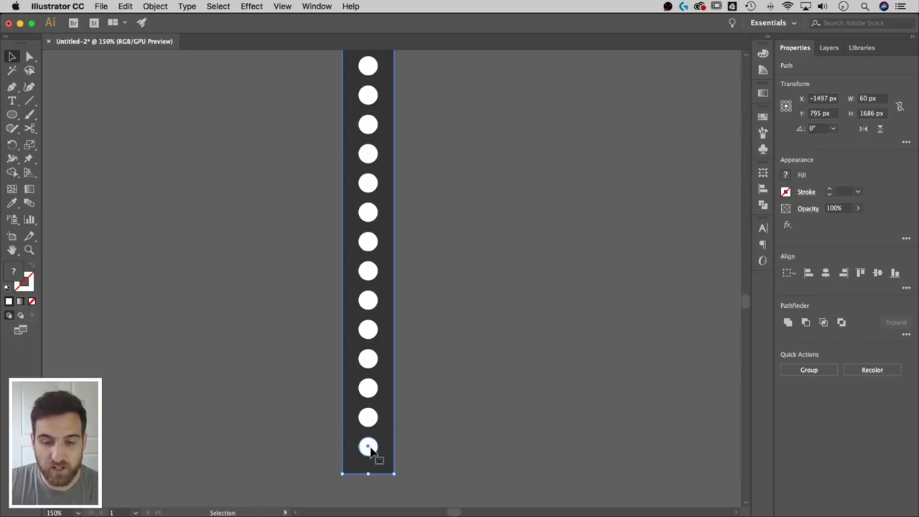
pyautogui.click(391, 444)
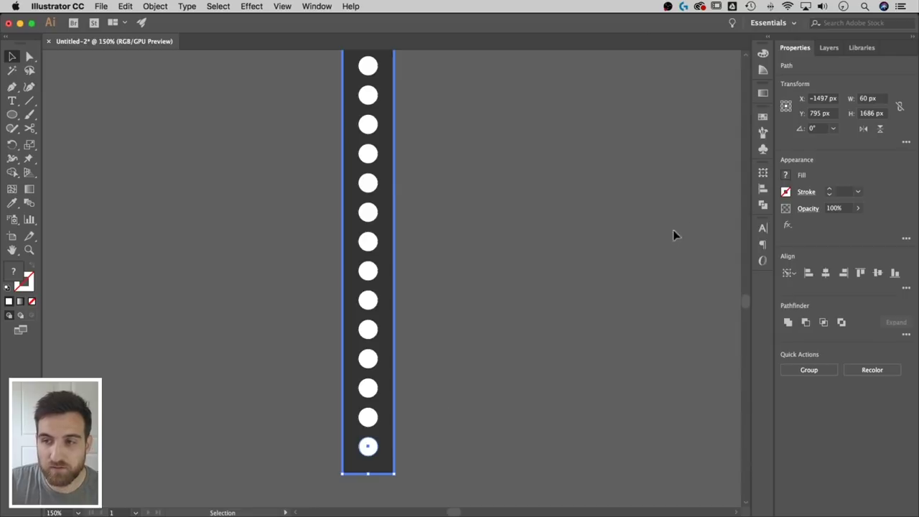
pyautogui.click(762, 189)
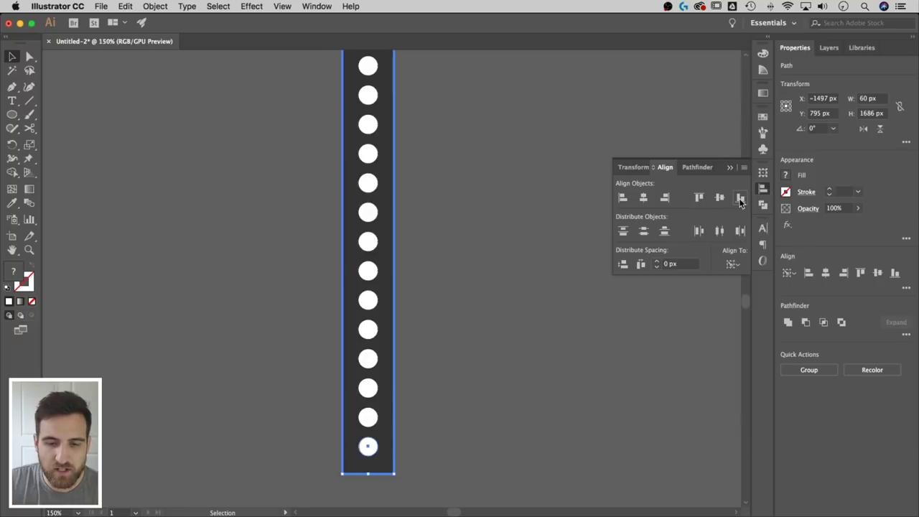
pyautogui.click(741, 199)
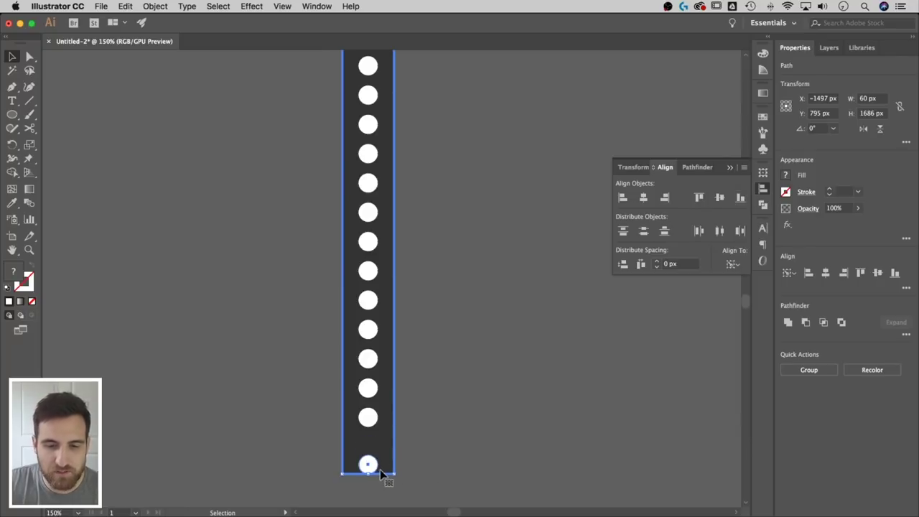
# - Nudge the bottom circle up to Y 1617 px
pyautogui.click(419, 455)
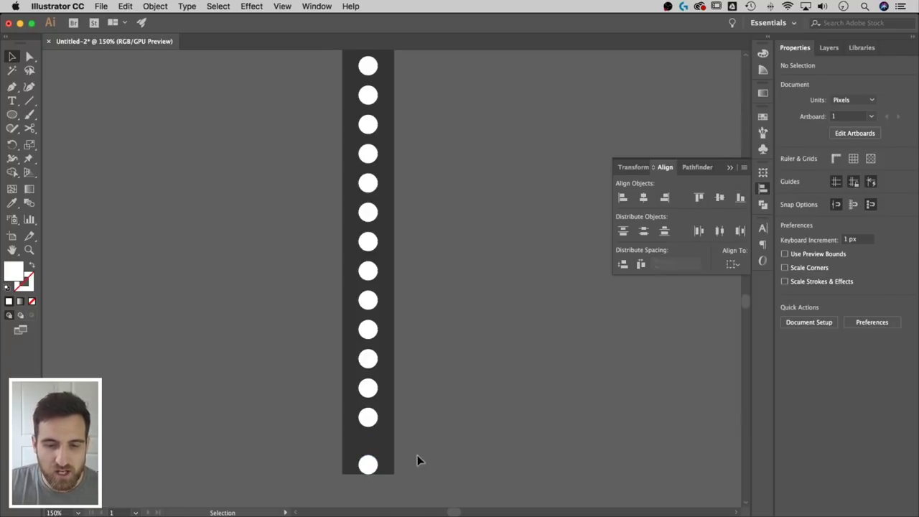
pyautogui.click(373, 466)
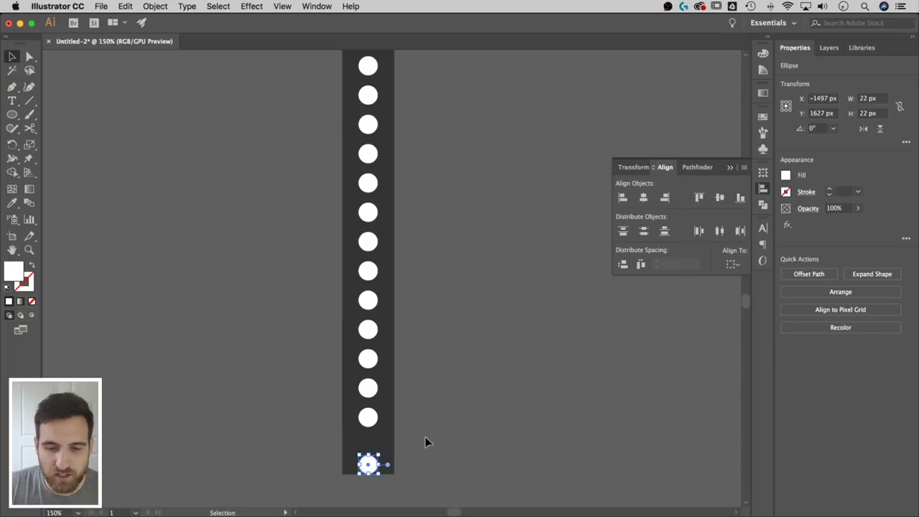
pyautogui.press('Up')
pyautogui.press('Up')
pyautogui.press('Up')
pyautogui.press('Up')
pyautogui.press('Up')
pyautogui.press('Up')
pyautogui.press('Up')
pyautogui.press('Up')
pyautogui.press('Up')
pyautogui.press('Up')
pyautogui.press('Up')
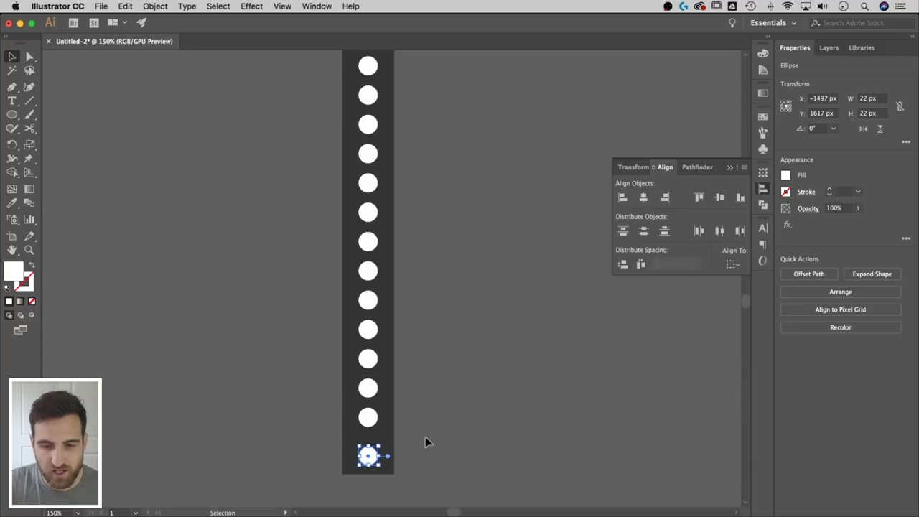
pyautogui.click(470, 440)
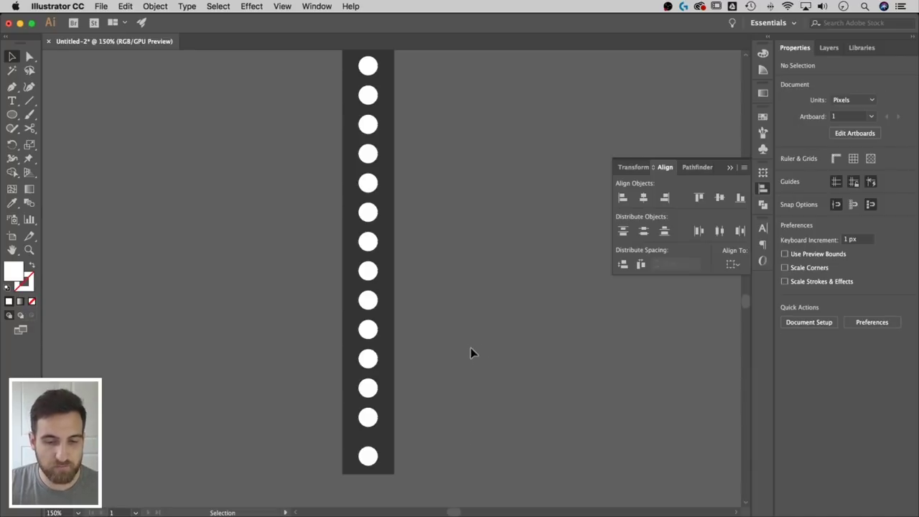
pyautogui.click(731, 167)
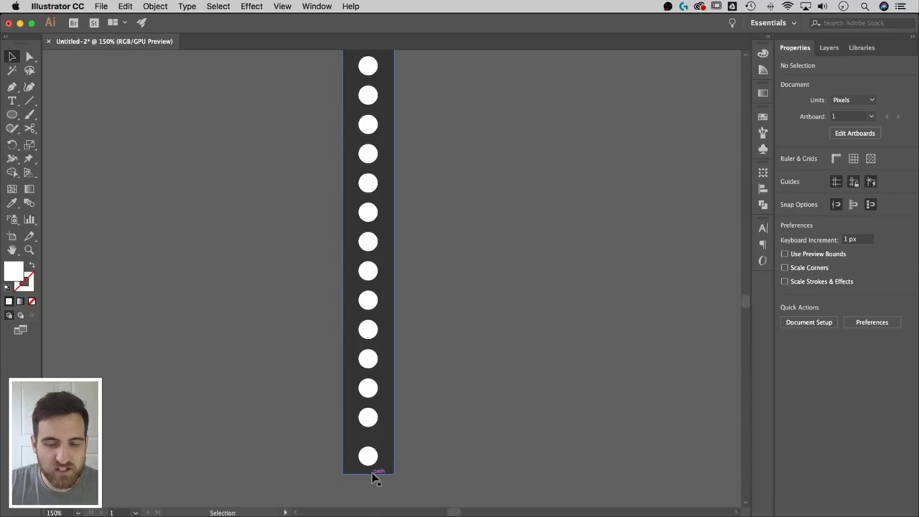
# - Top-align the top circle to the pole, using the strip as key object
pyautogui.press('space')
pyautogui.moveTo(445, 190); pyautogui.dragTo(448, 181)
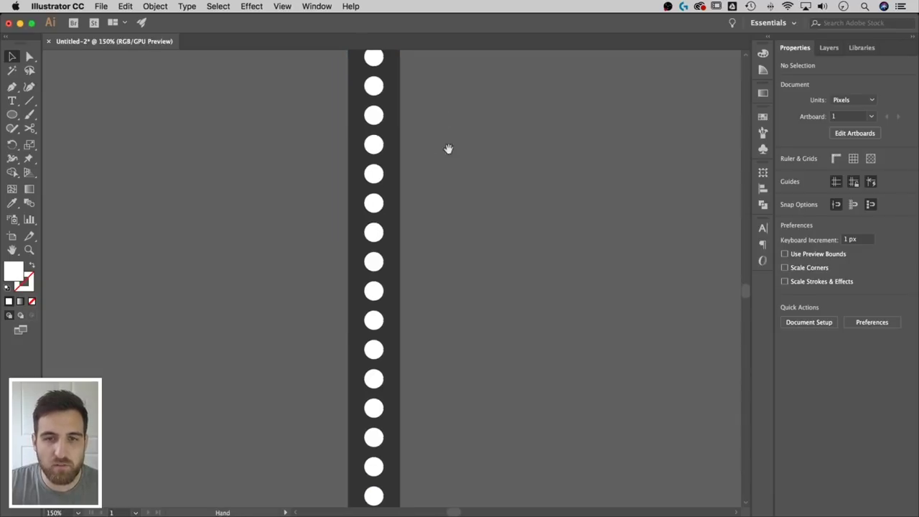
pyautogui.moveTo(448, 148); pyautogui.dragTo(475, 401)
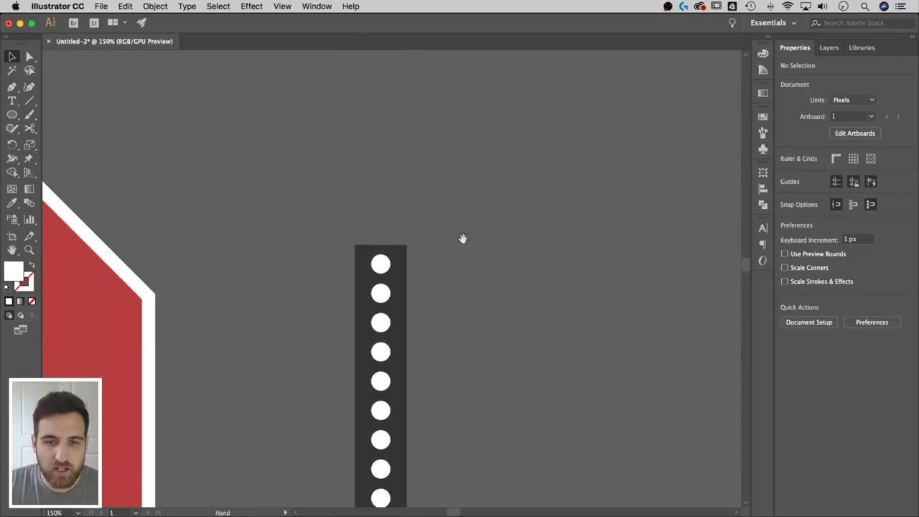
pyautogui.click(380, 263)
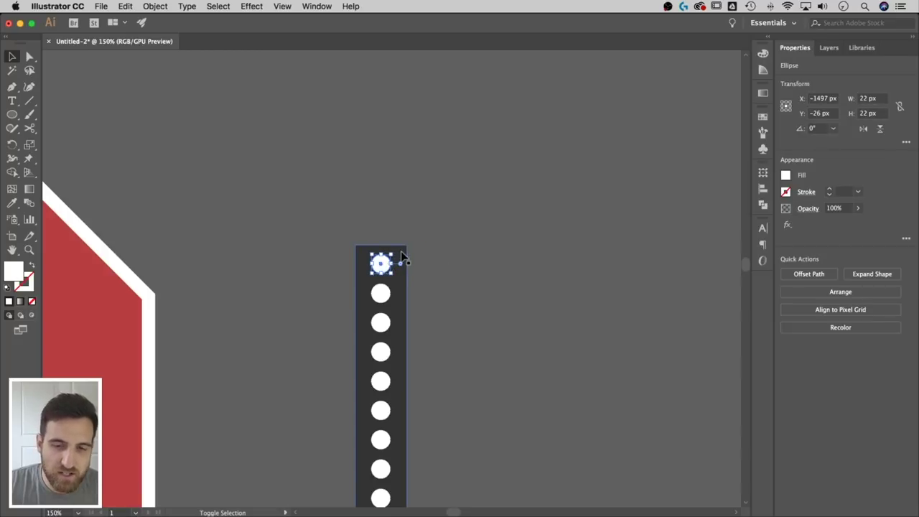
pyautogui.keyDown('shift'); pyautogui.click(402, 252); pyautogui.keyUp('shift')
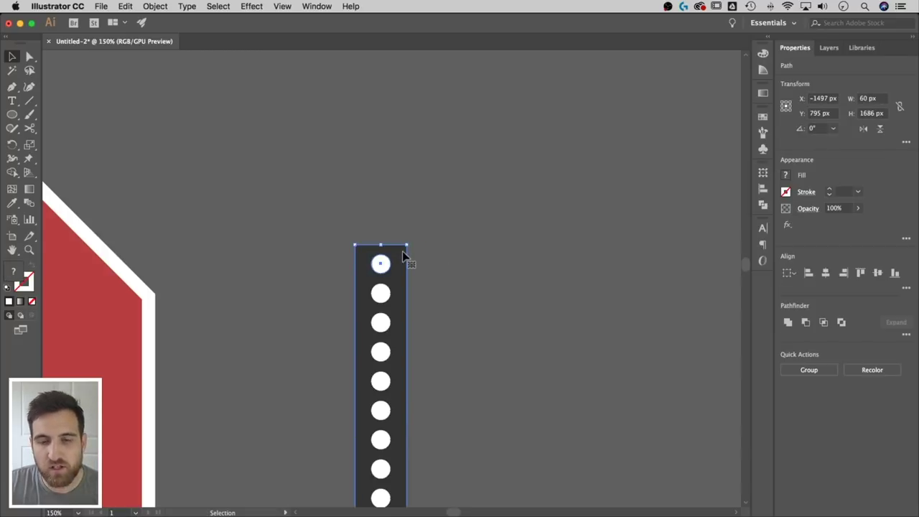
pyautogui.click(403, 255)
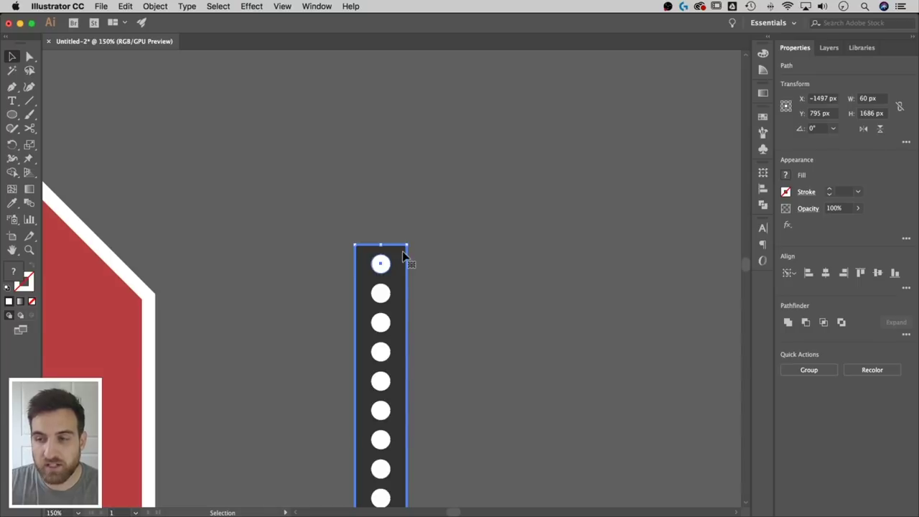
pyautogui.click(762, 188)
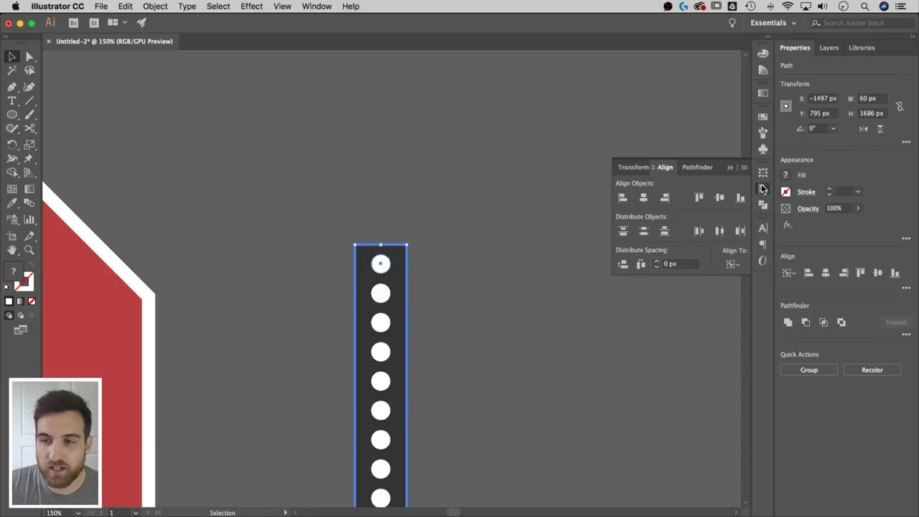
pyautogui.click(700, 198)
# - Nudge the top circle 10 px down to Y -27 px, then zoom out
pyautogui.click(537, 208)
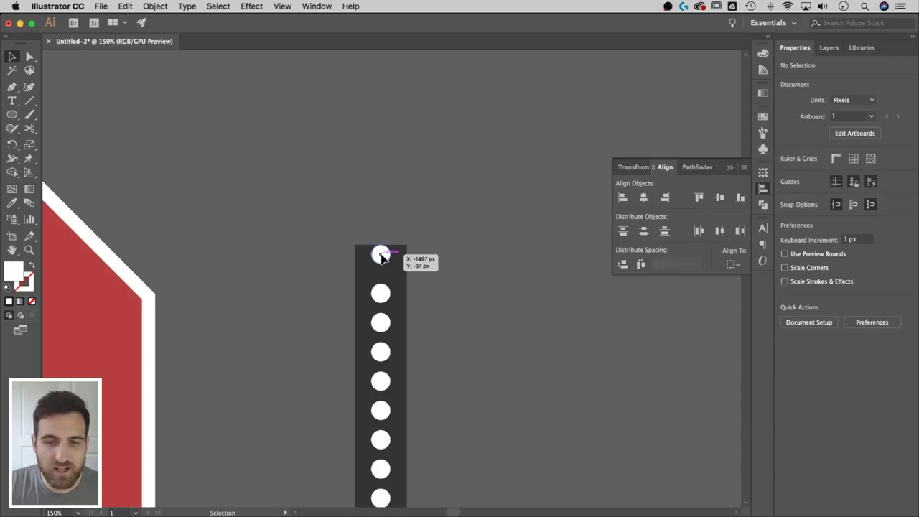
pyautogui.click(381, 254)
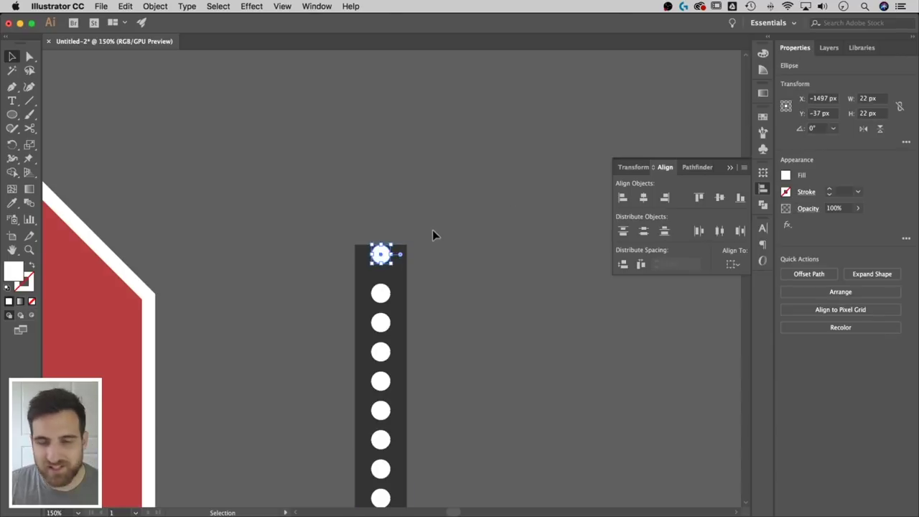
pyautogui.press('shift')
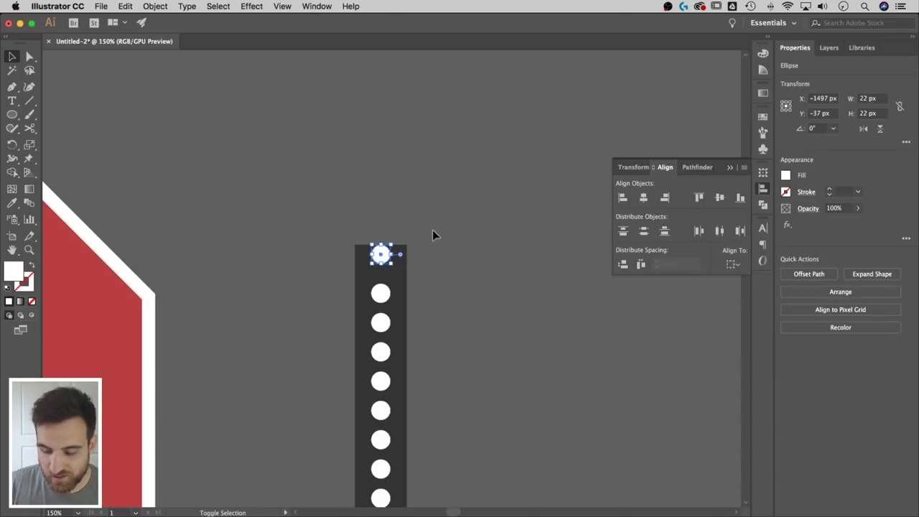
pyautogui.hotkey('shift', 'Down')
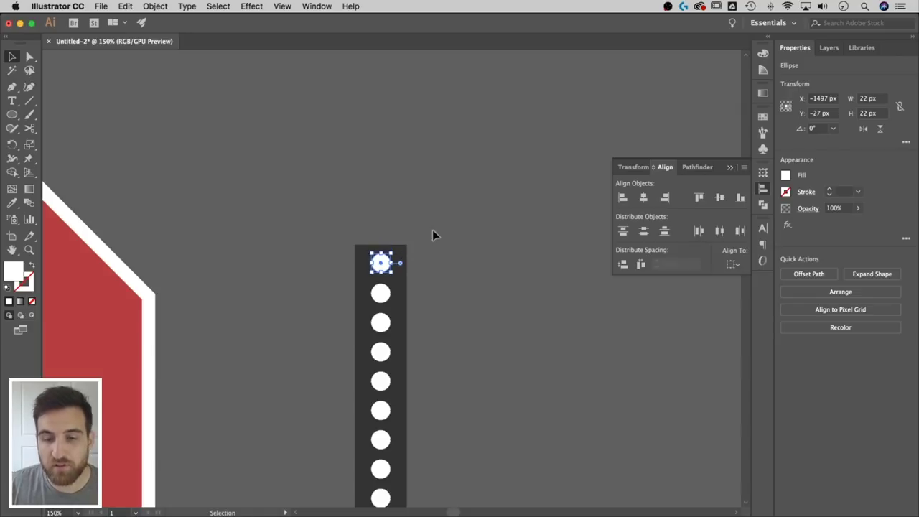
pyautogui.click(729, 167)
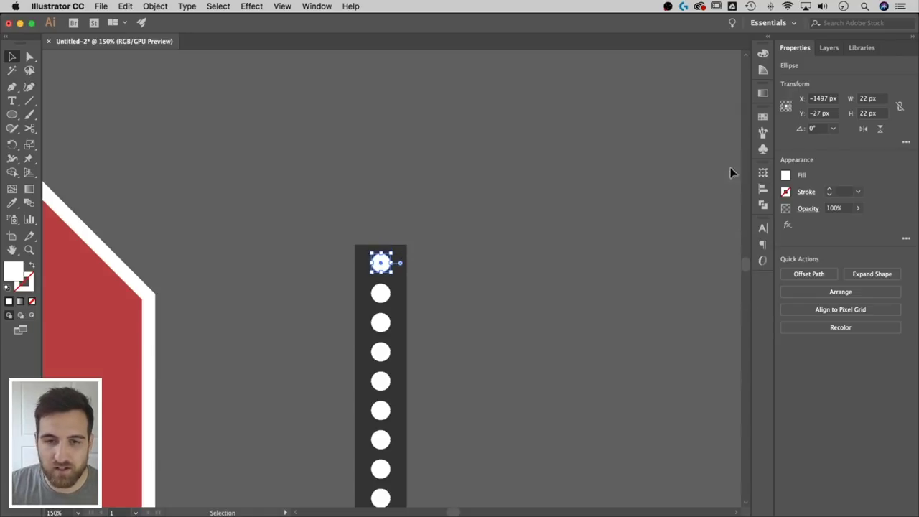
pyautogui.click(507, 321)
pyautogui.press('super+minus')
pyautogui.press('super+minus')
pyautogui.press('super+minus')
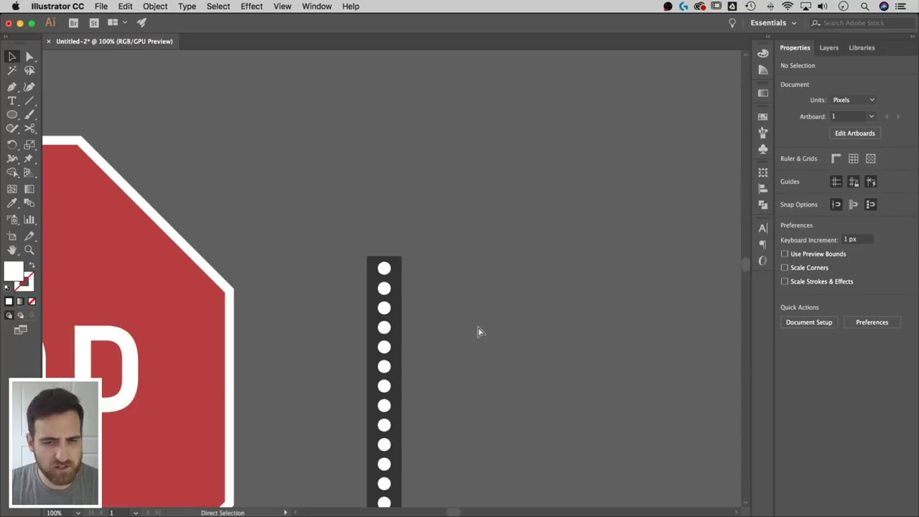
pyautogui.moveTo(485, 332); pyautogui.dragTo(467, 119)
pyautogui.press('super+minus')
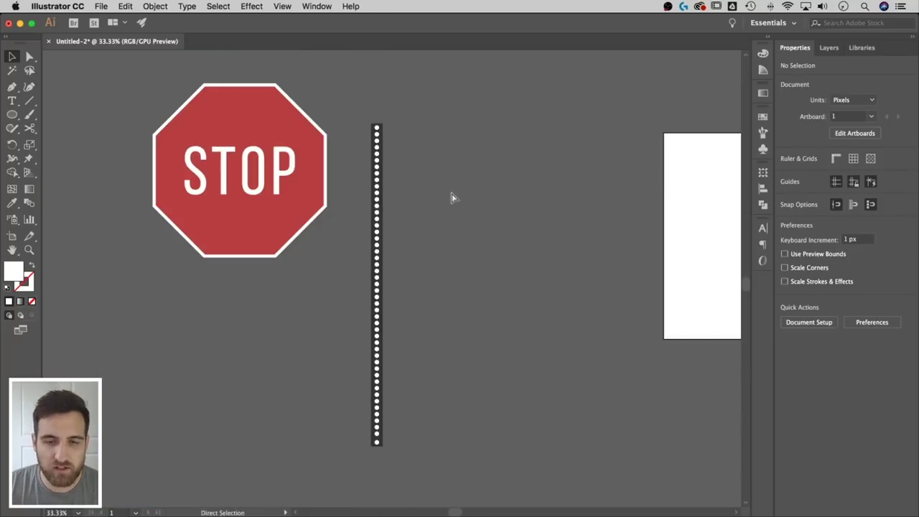
pyautogui.hscroll(-1, 451, 273)
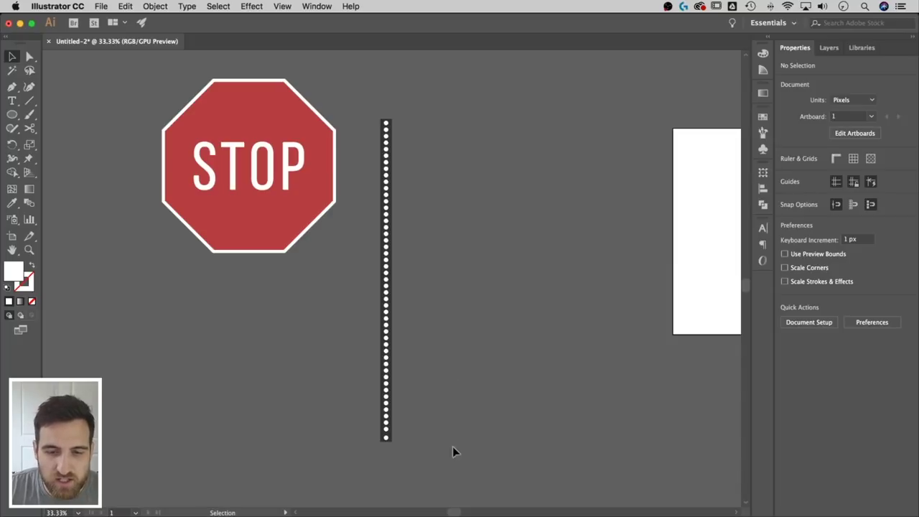
# - Select the group of white circles on the pole, apart from the dark bar
pyautogui.click(379, 114)
pyautogui.press('a')
pyautogui.press('super+plus')
pyautogui.press('super+plus')
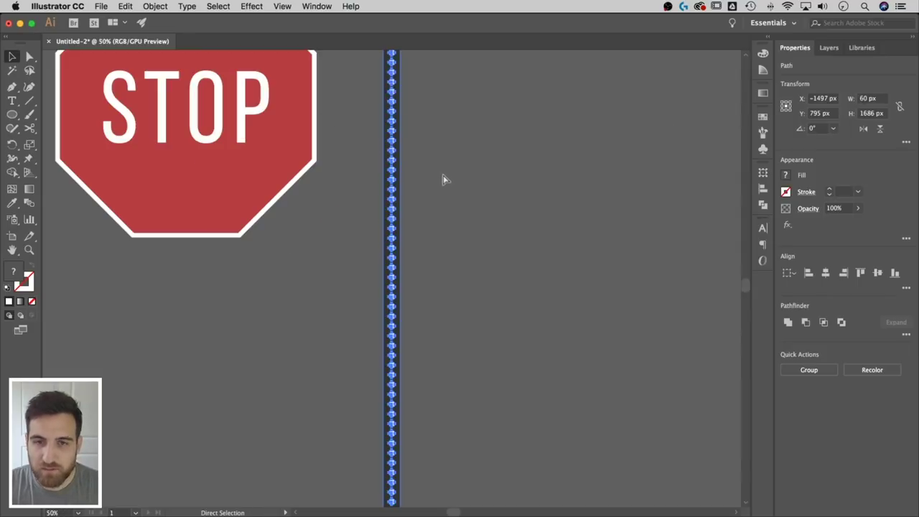
pyautogui.press('super+plus')
pyautogui.press('v')
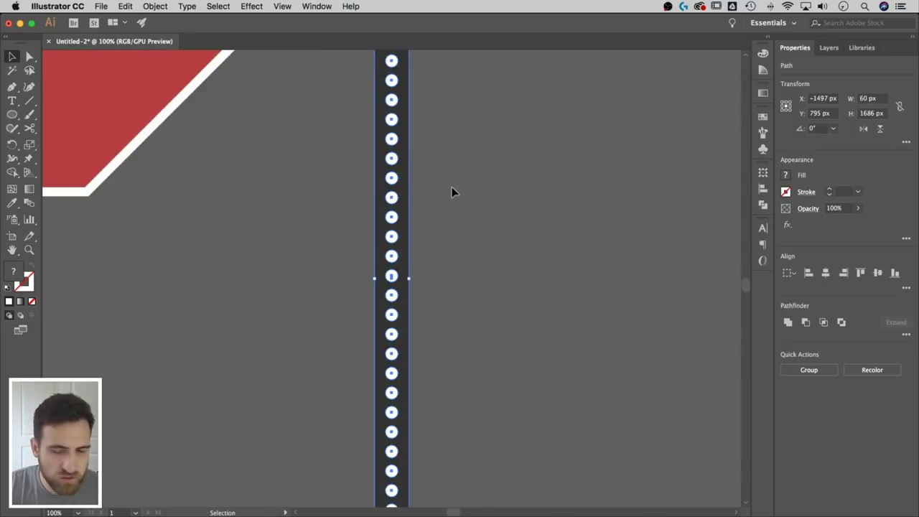
pyautogui.click(406, 192)
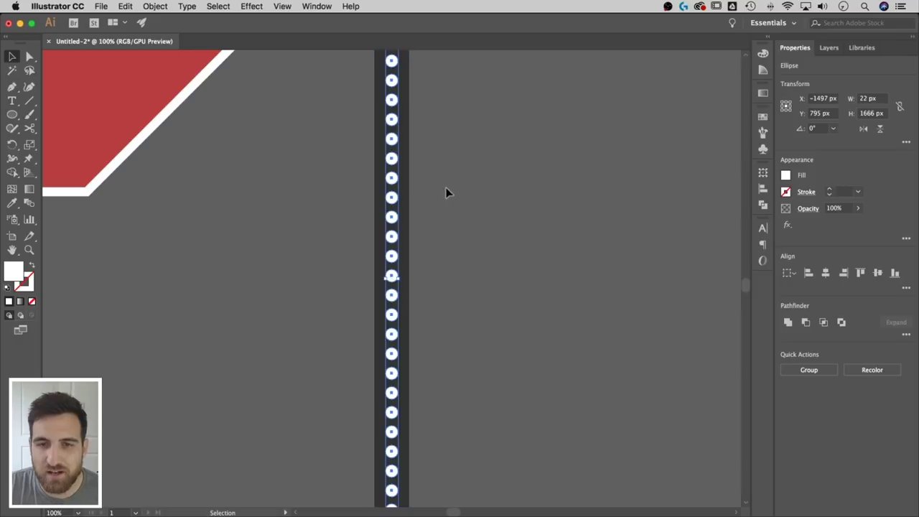
pyautogui.press('a')
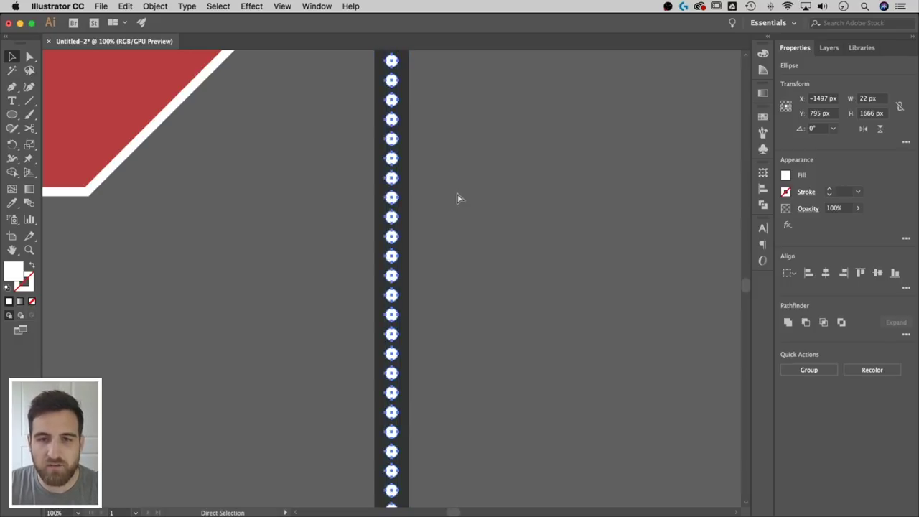
pyautogui.press('super+minus')
pyautogui.press('super+minus')
pyautogui.press('super+minus')
pyautogui.press('v')
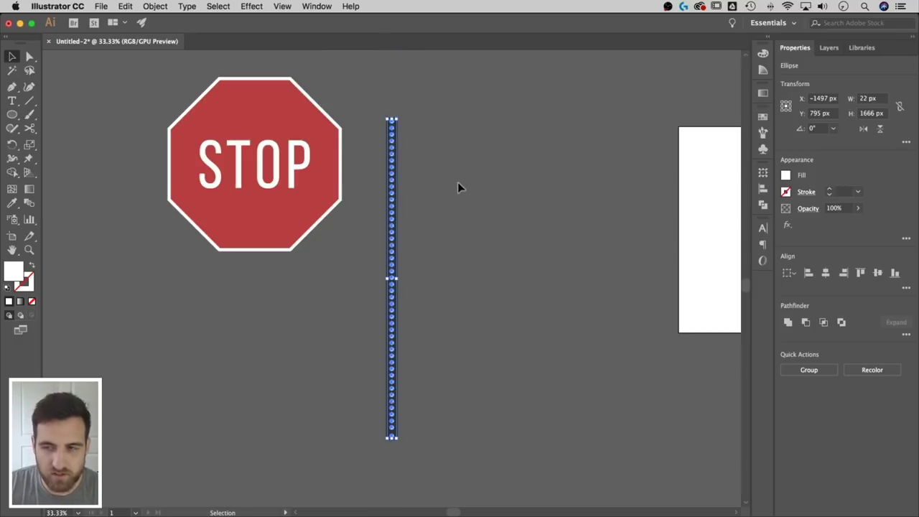
# - Distribute the circles evenly along the pole, aligned to the selection
pyautogui.click(762, 189)
pyautogui.click(731, 264)
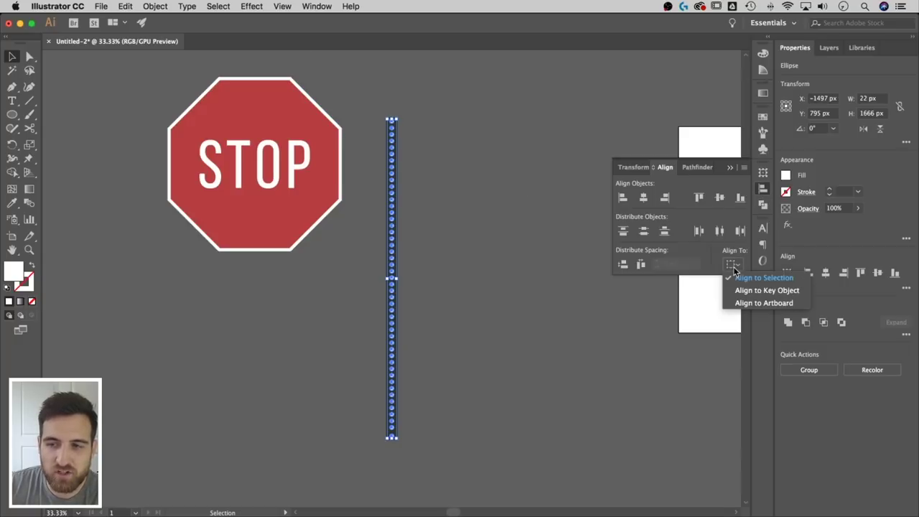
pyautogui.click(744, 280)
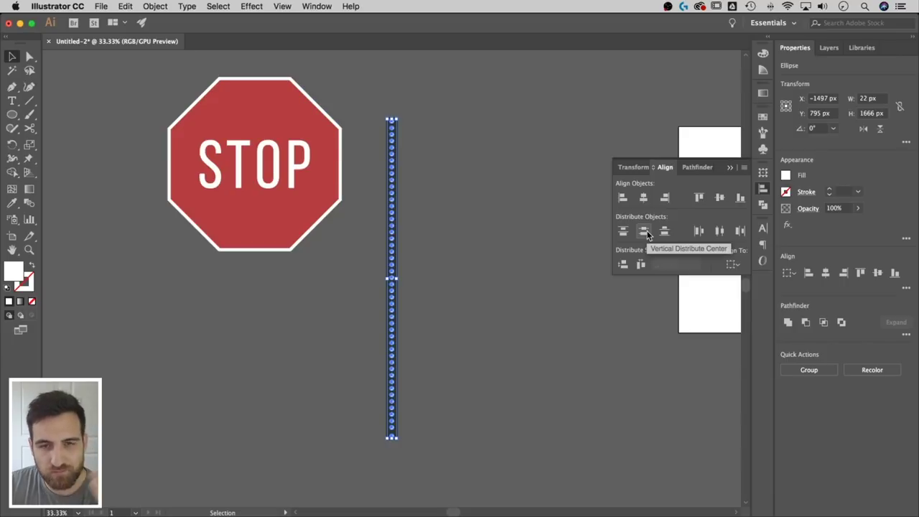
pyautogui.click(644, 230)
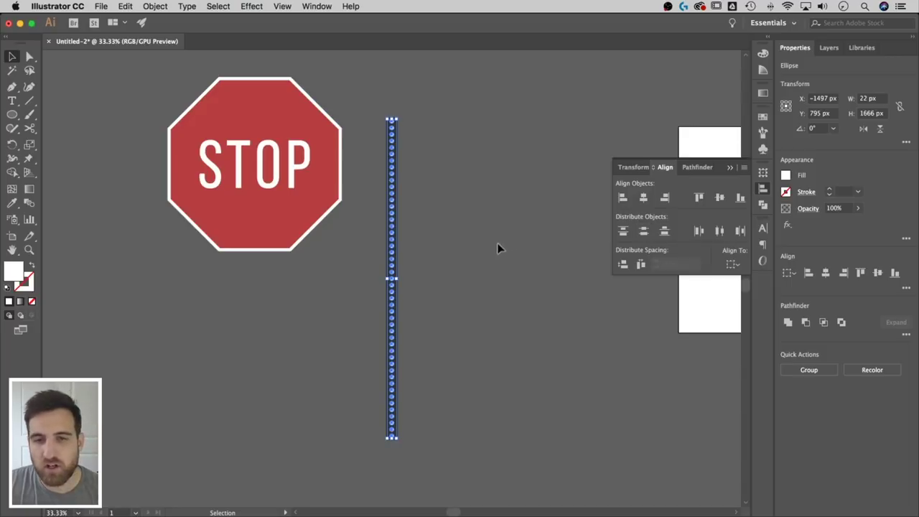
# - Zoom in on the pole and reselect only the white circles column
pyautogui.click(471, 242)
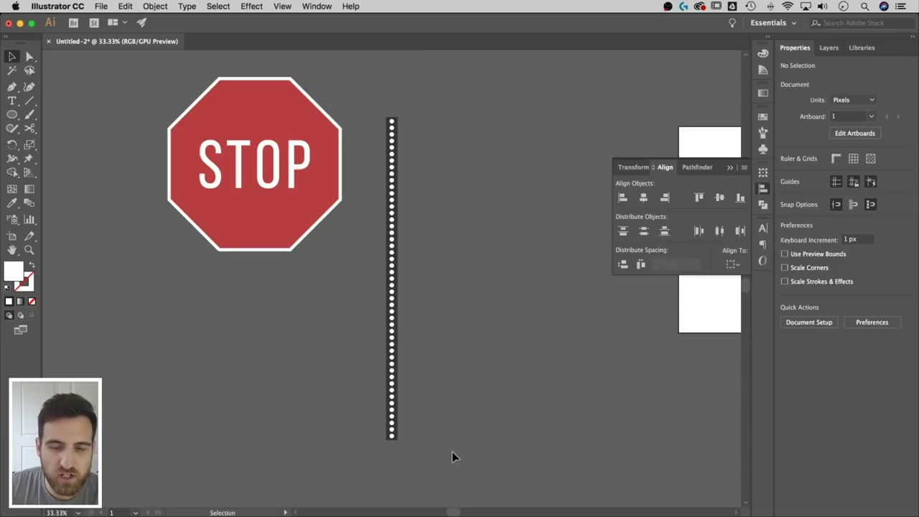
pyautogui.click(378, 96)
pyautogui.press('super+1')
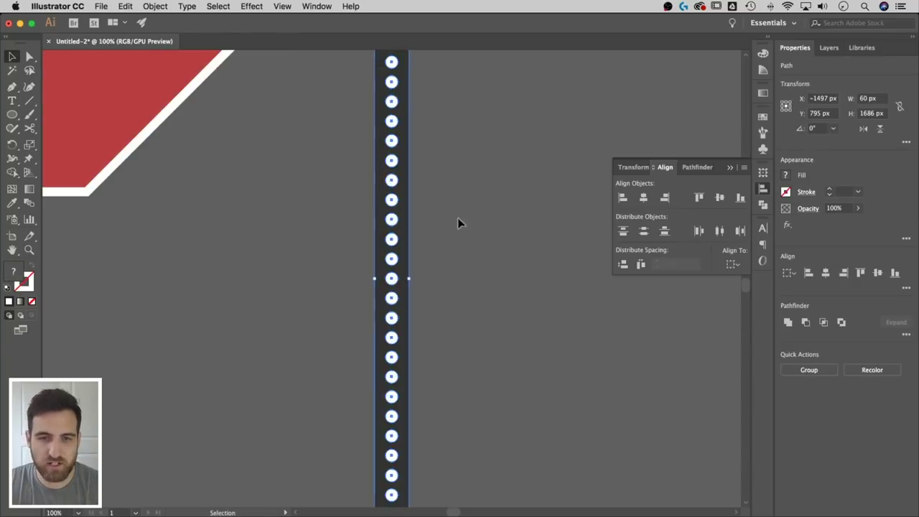
pyautogui.click(409, 193)
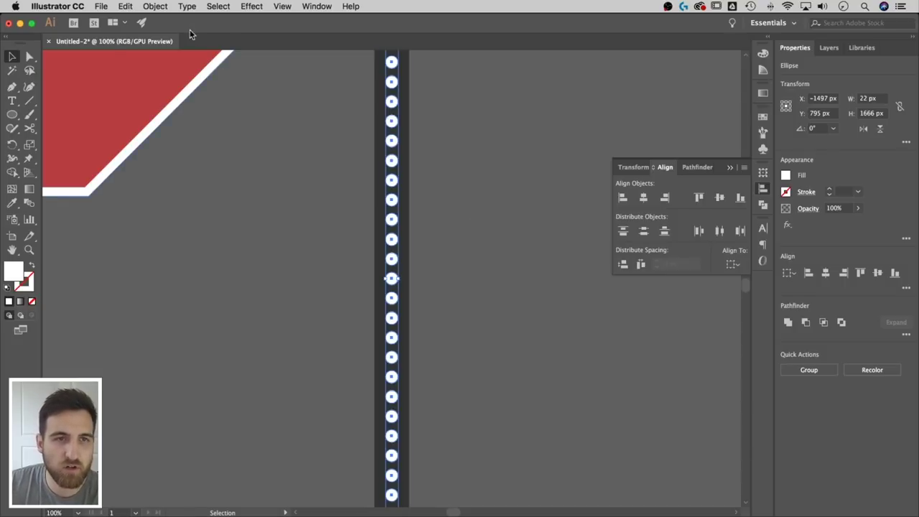
# - Open Object > Transform > Transform Each with 100% scale and Preview on
pyautogui.click(155, 6)
pyautogui.moveTo(169, 20)
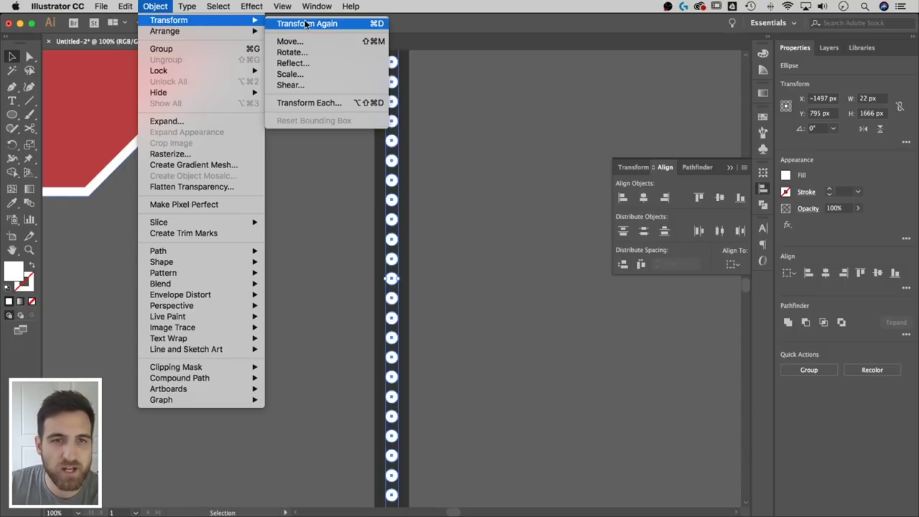
pyautogui.click(310, 103)
pyautogui.moveTo(527, 59); pyautogui.dragTo(548, 62)
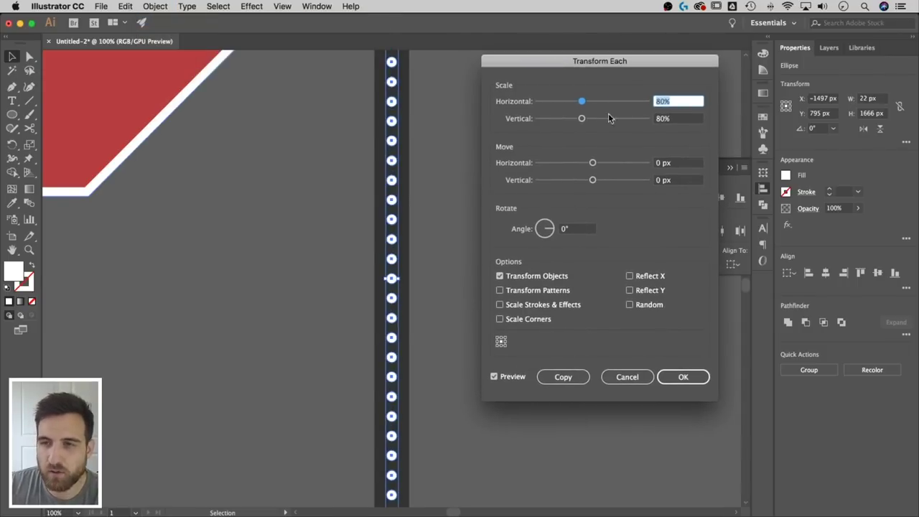
pyautogui.write('100')
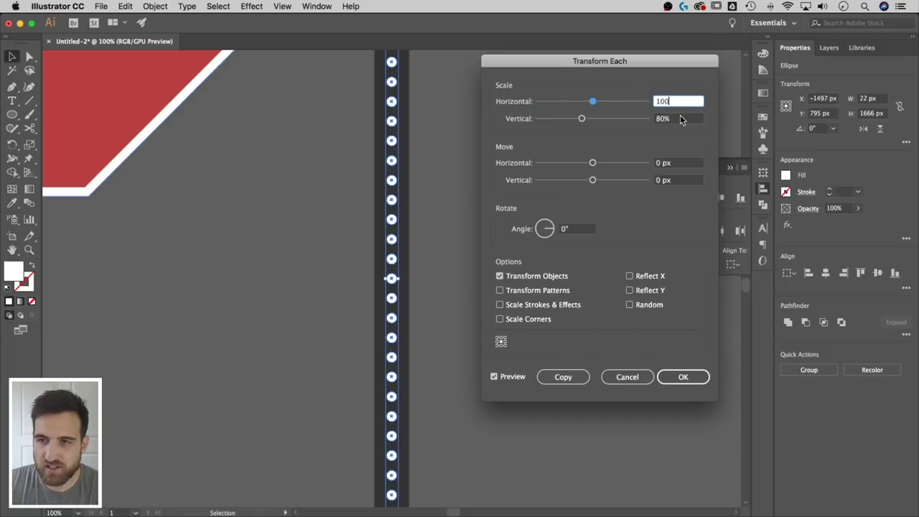
pyautogui.press('Tab')
pyautogui.write('100')
pyautogui.click(679, 101)
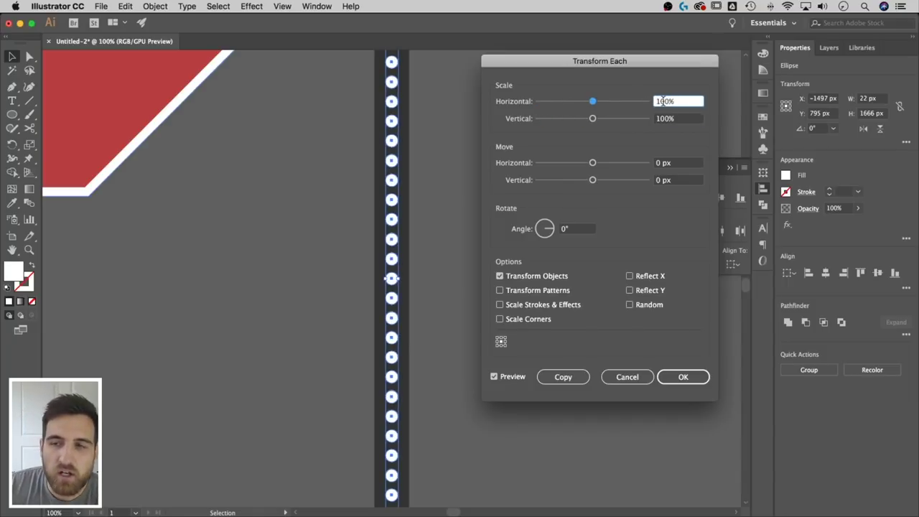
pyautogui.moveTo(607, 61); pyautogui.dragTo(616, 61)
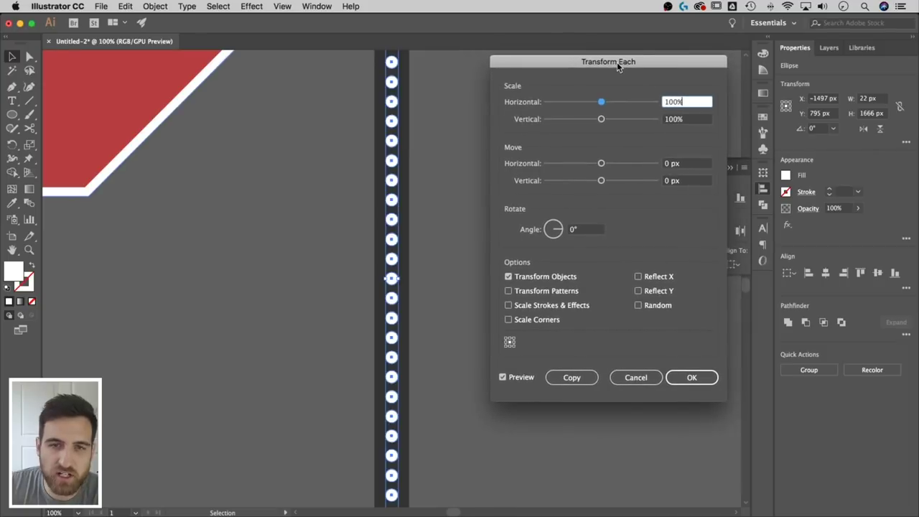
pyautogui.click(504, 378)
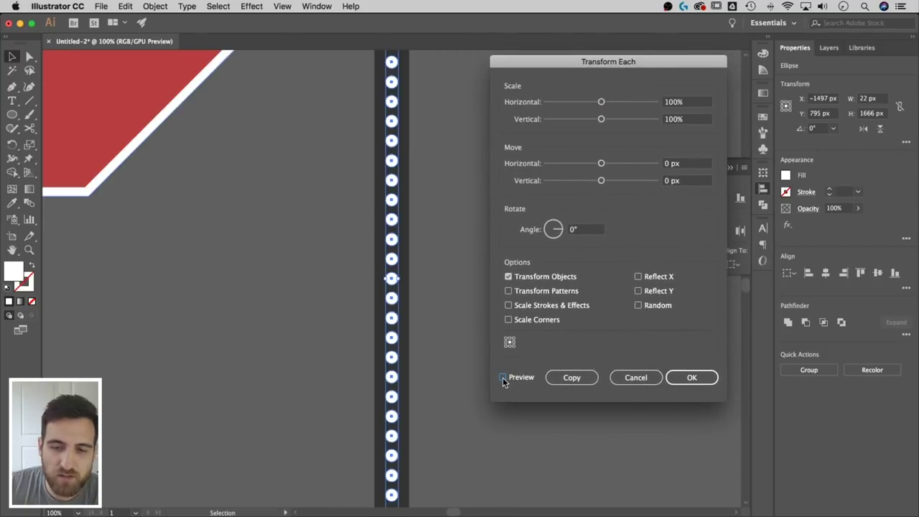
pyautogui.click(503, 379)
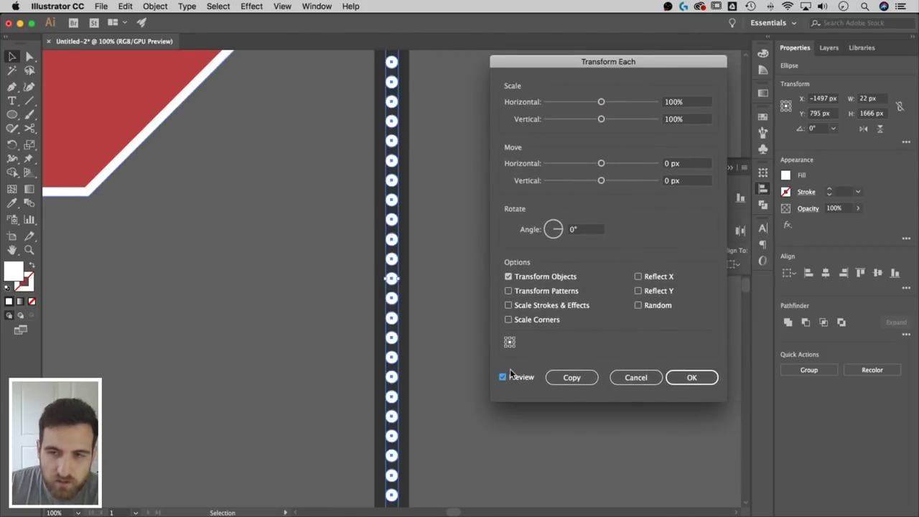
pyautogui.moveTo(598, 63); pyautogui.dragTo(587, 74)
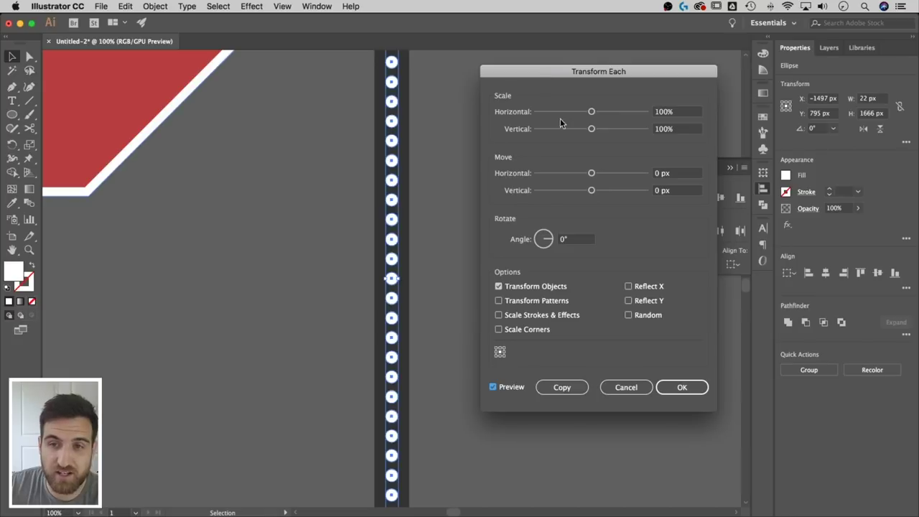
# - Set horizontal and vertical scale to 80% and apply it to each circle
pyautogui.click(697, 111)
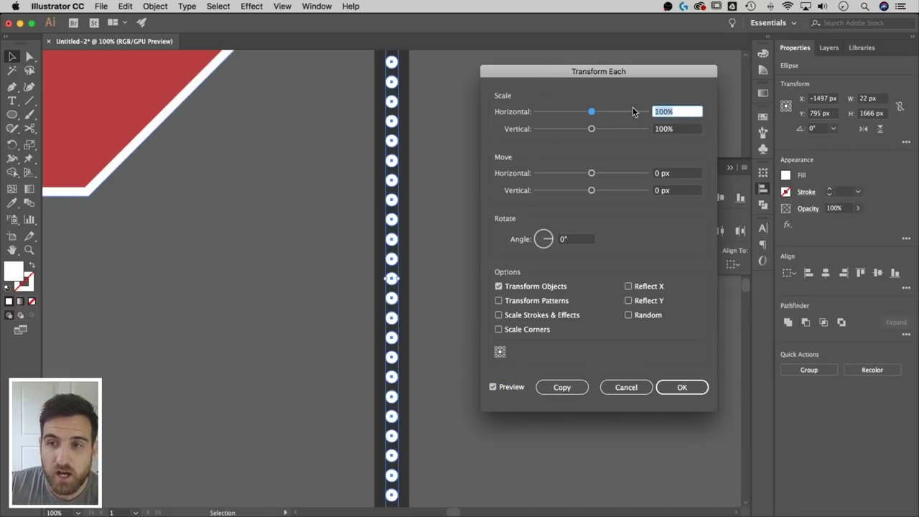
pyautogui.write('80')
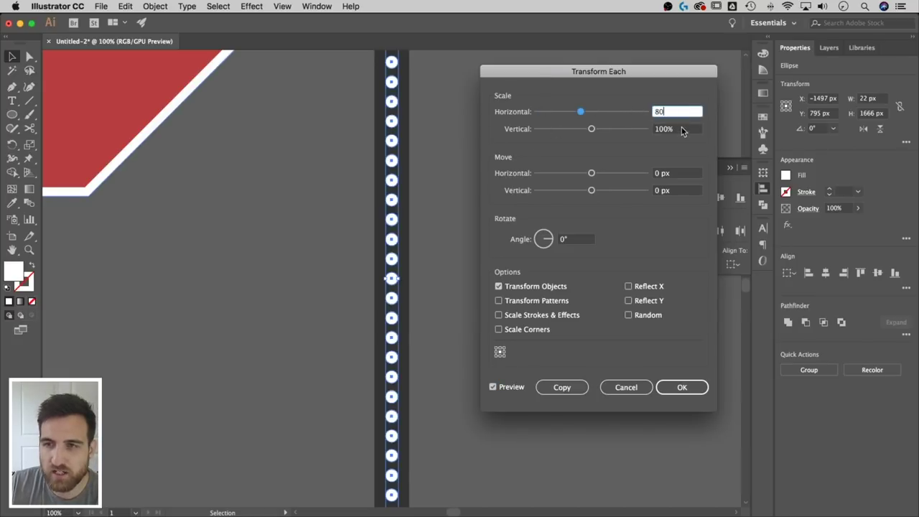
pyautogui.click(681, 126)
pyautogui.write('80')
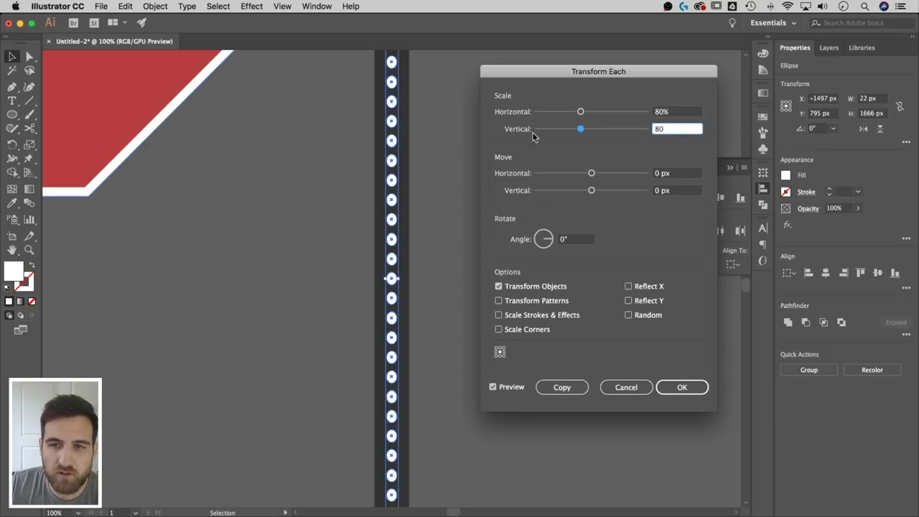
pyautogui.click(676, 111)
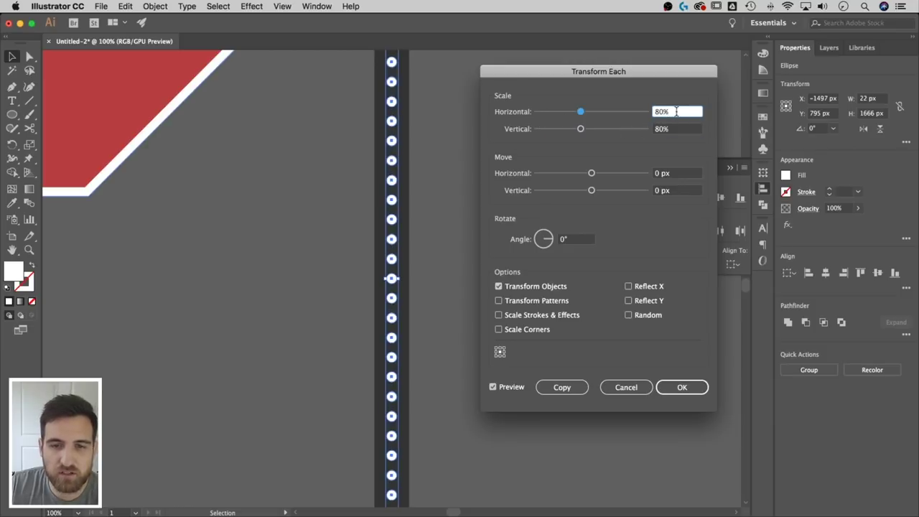
pyautogui.click(691, 393)
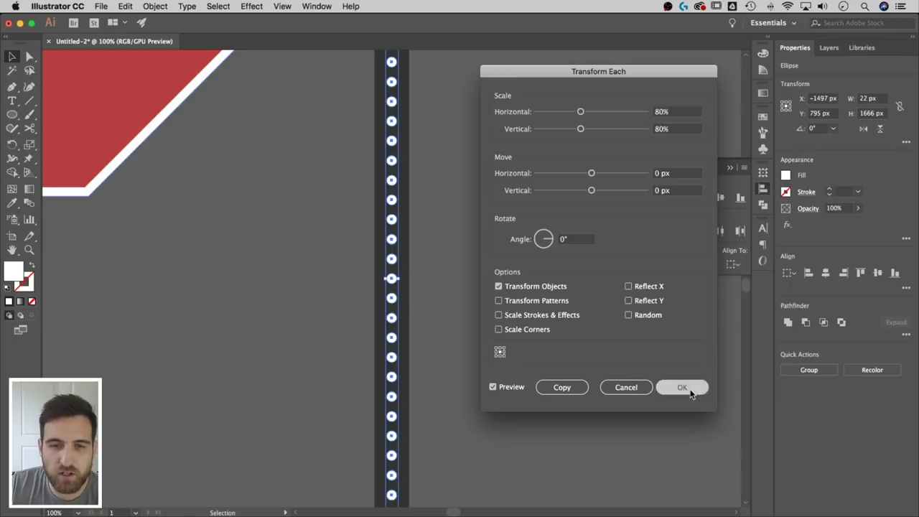
pyautogui.click(452, 306)
# - Marquee-select the pole and its circles and apply Pathfinder Minus Front
pyautogui.press('super+minus')
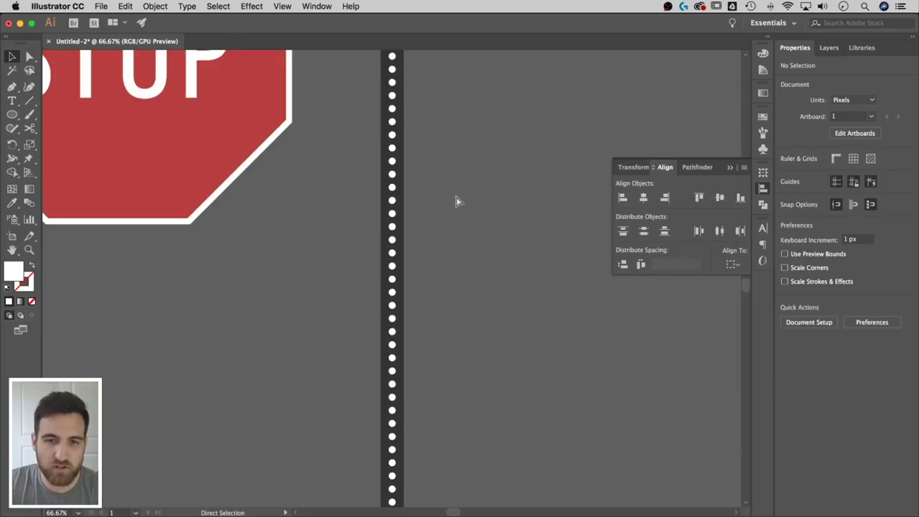
pyautogui.press('super+minus')
pyautogui.press('super+minus')
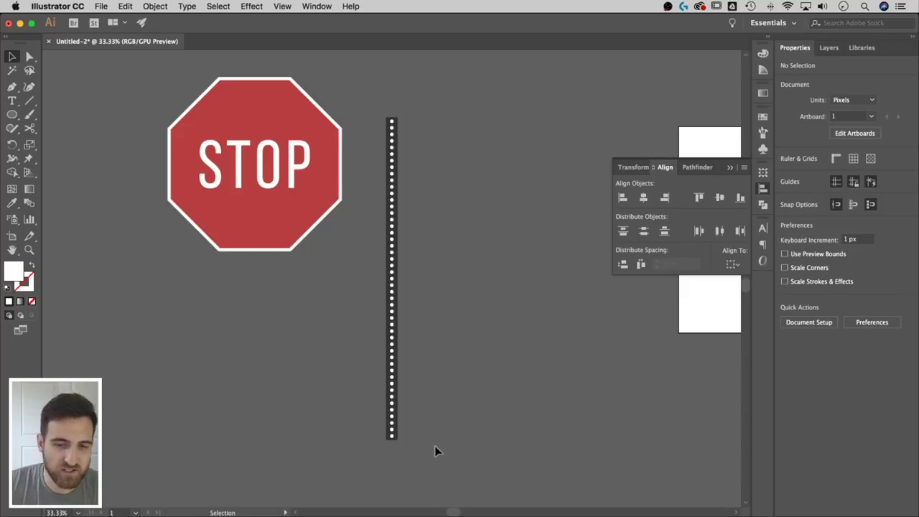
pyautogui.moveTo(444, 449); pyautogui.dragTo(369, 97)
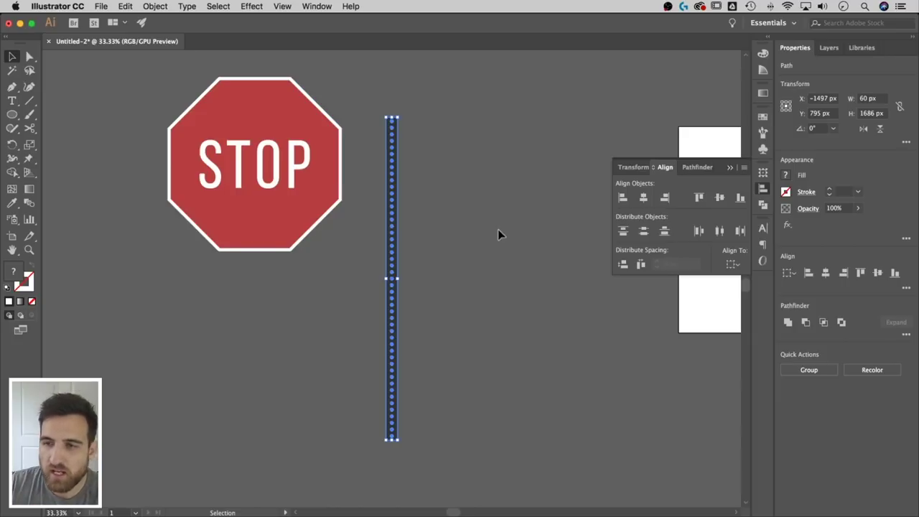
pyautogui.click(317, 7)
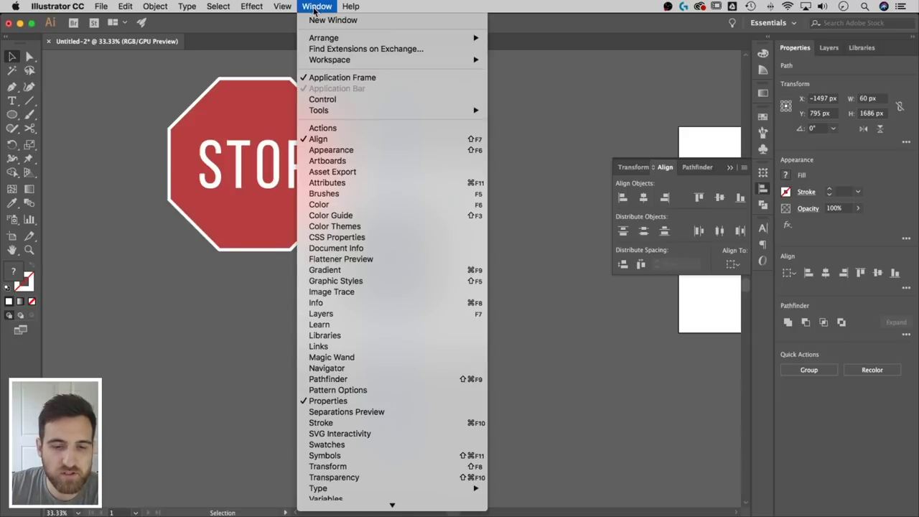
pyautogui.click(342, 379)
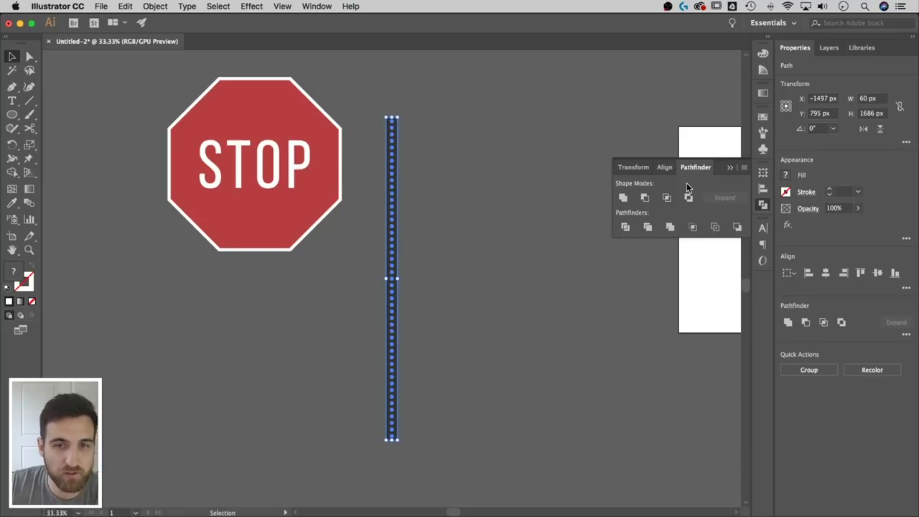
pyautogui.click(645, 199)
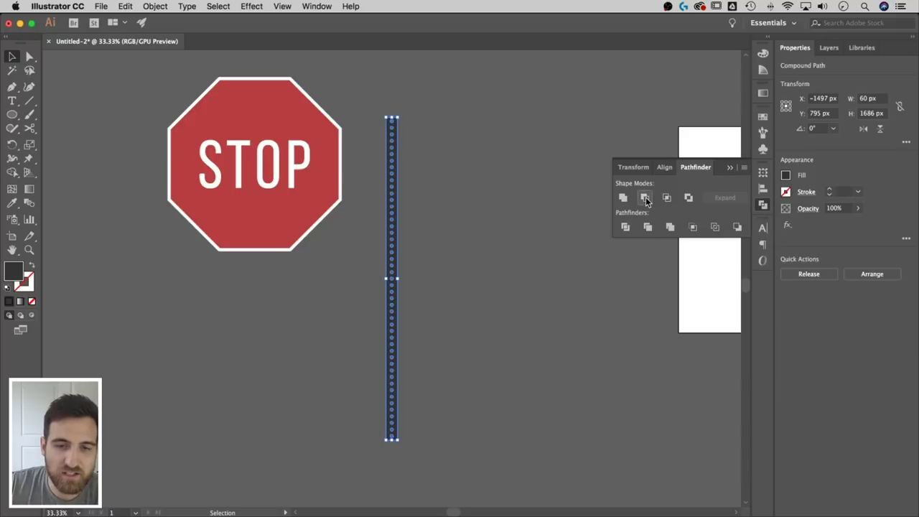
# - Send the holed pole to the back of the stacking order
pyautogui.click(439, 136)
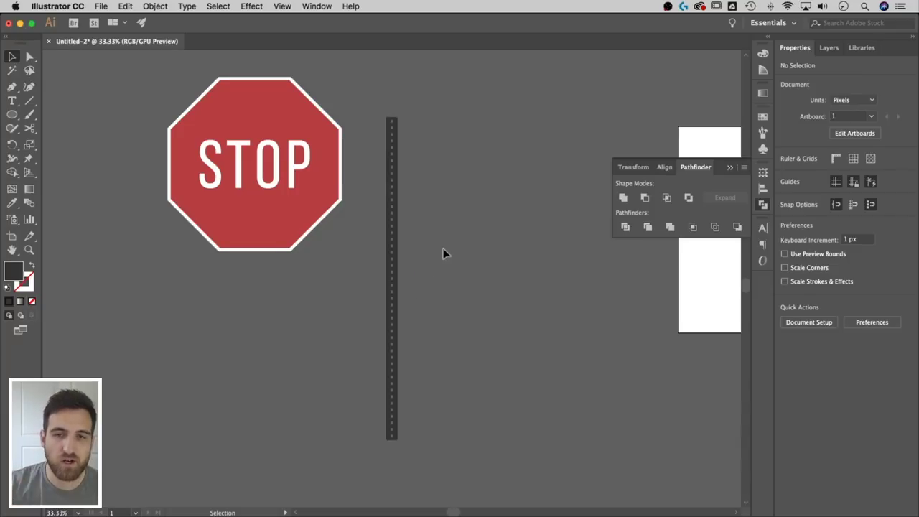
pyautogui.click(392, 206)
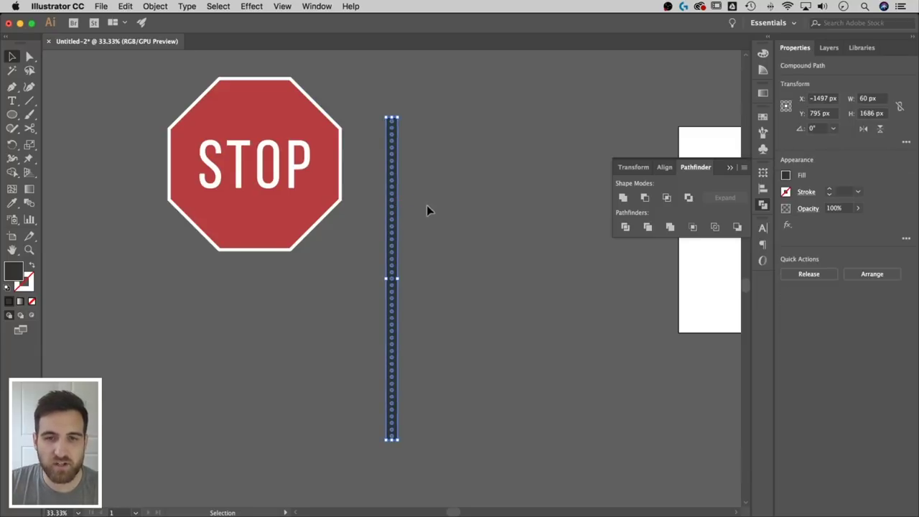
pyautogui.rightClick(392, 189)
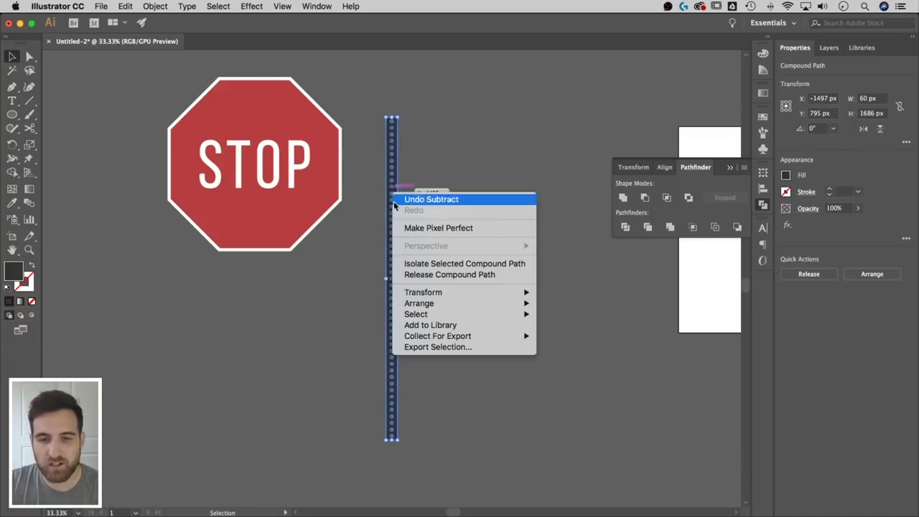
pyautogui.moveTo(431, 303)
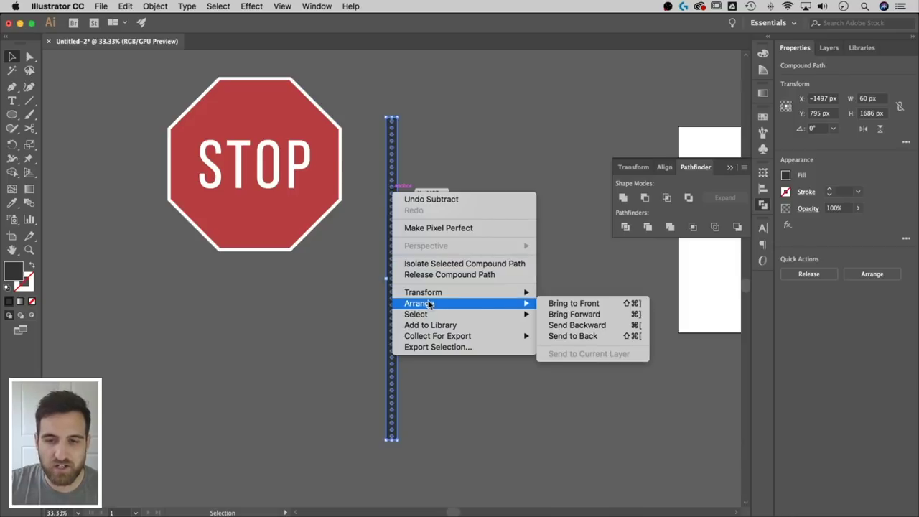
pyautogui.click(589, 337)
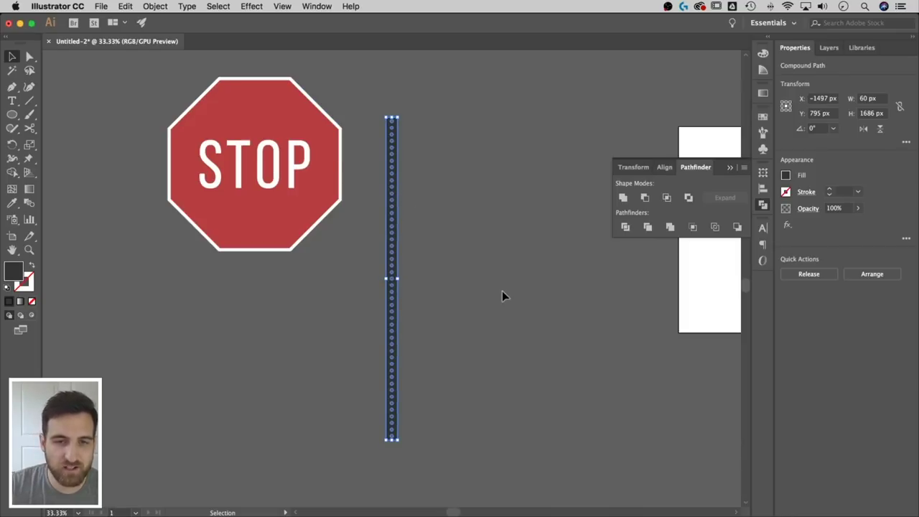
# - Drag the pole up so its top sits behind the STOP sign's centre
pyautogui.moveTo(394, 181); pyautogui.dragTo(253, 234)
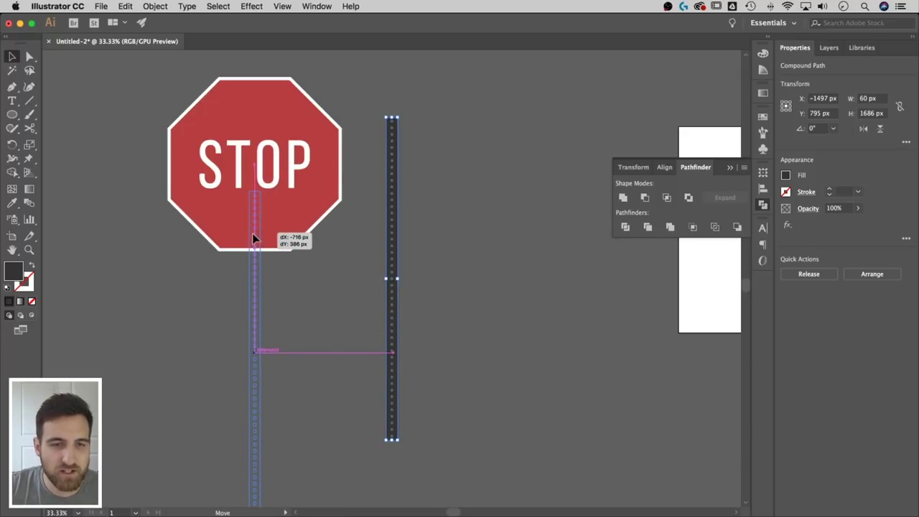
pyautogui.moveTo(253, 233); pyautogui.dragTo(253, 234)
pyautogui.moveTo(366, 266); pyautogui.dragTo(473, 259)
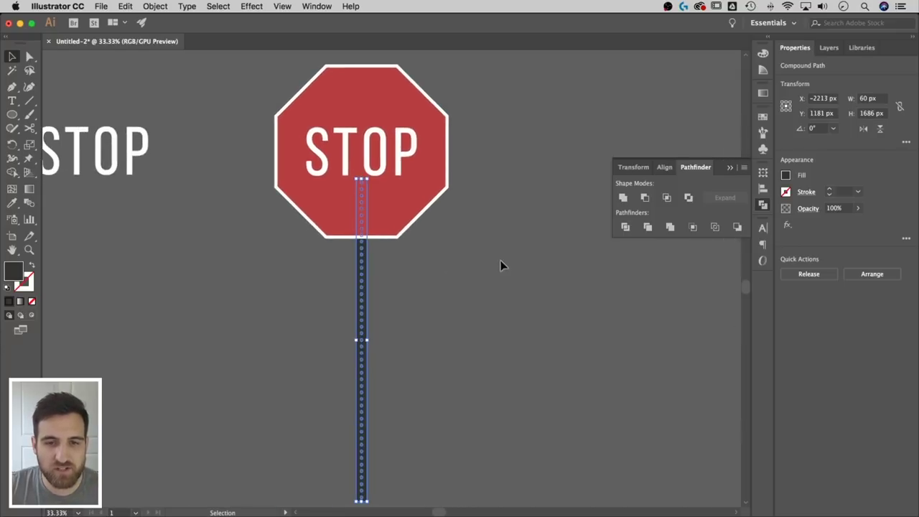
pyautogui.keyDown('shift'); pyautogui.click(401, 217); pyautogui.keyUp('shift')
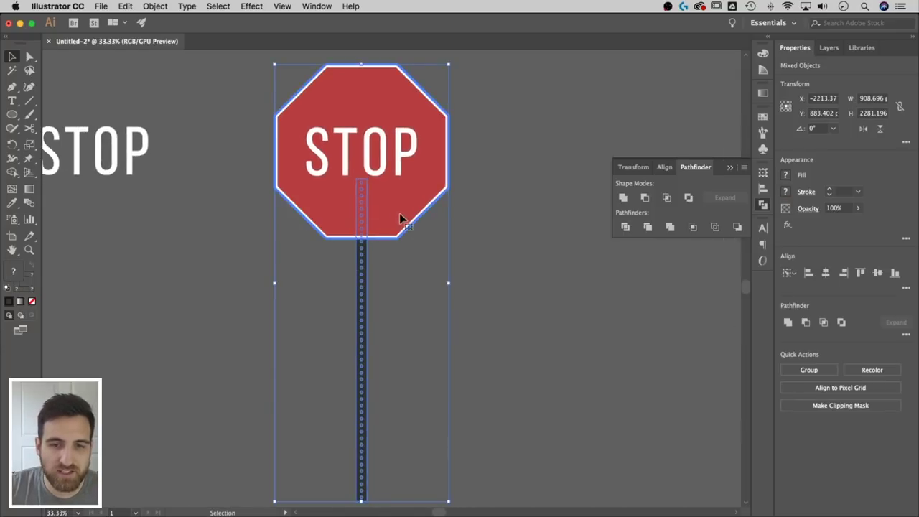
# - Raise the pole to meet the sign, then scale the octagon and STOP text to 772.74 px
pyautogui.click(760, 189)
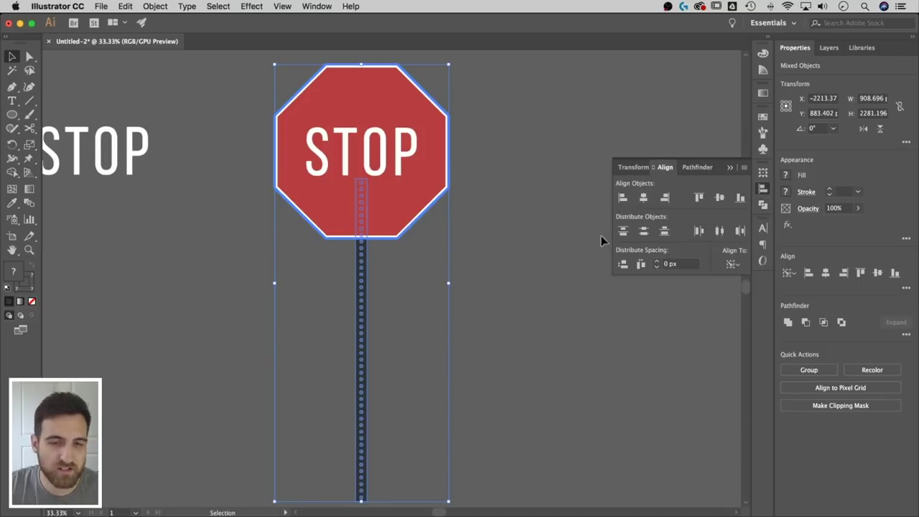
pyautogui.click(557, 239)
pyautogui.press('super+minus')
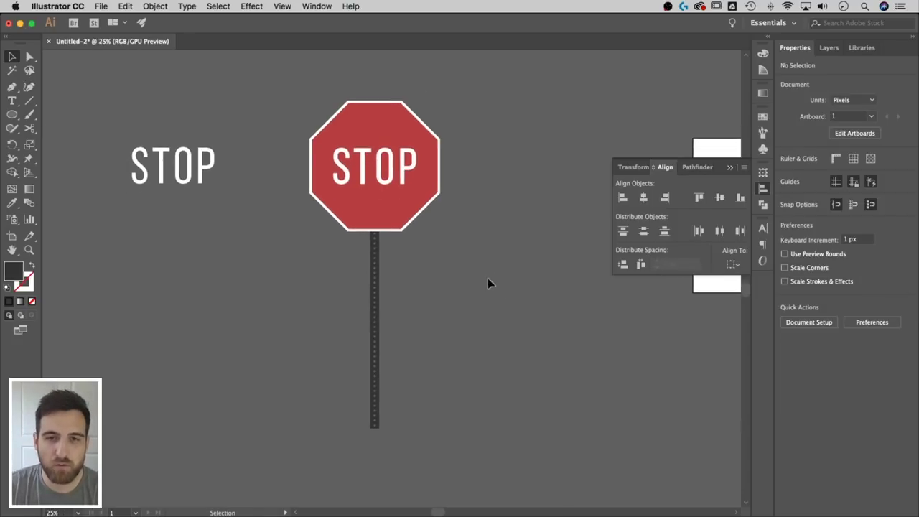
pyautogui.moveTo(374, 311); pyautogui.dragTo(376, 271)
pyautogui.moveTo(443, 172); pyautogui.dragTo(398, 132)
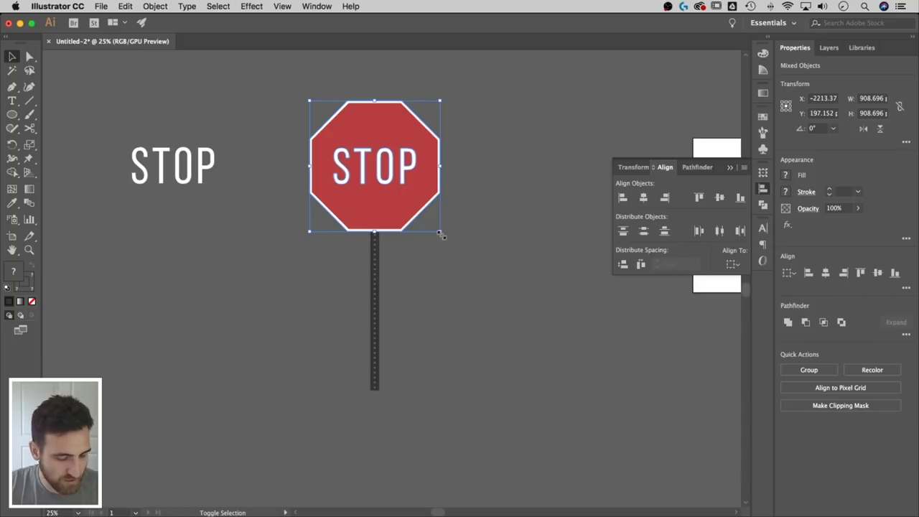
pyautogui.moveTo(440, 233); pyautogui.dragTo(430, 224)
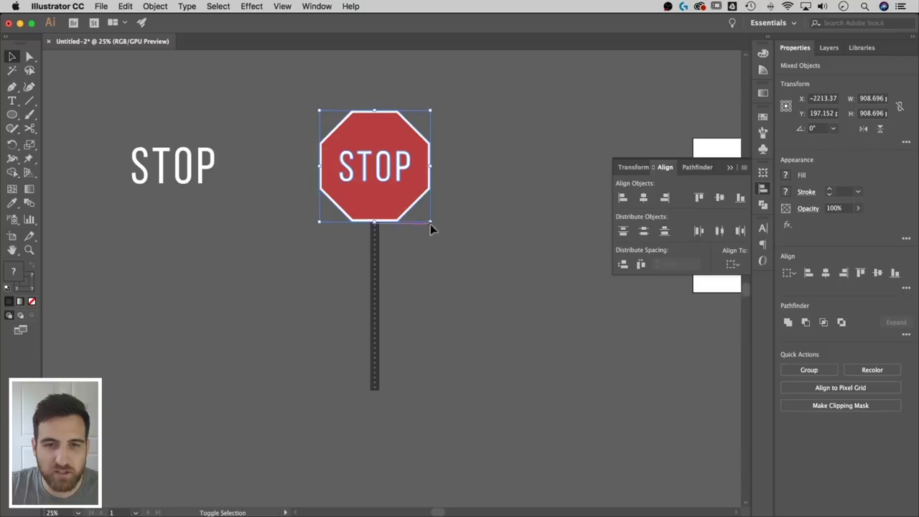
pyautogui.click(499, 282)
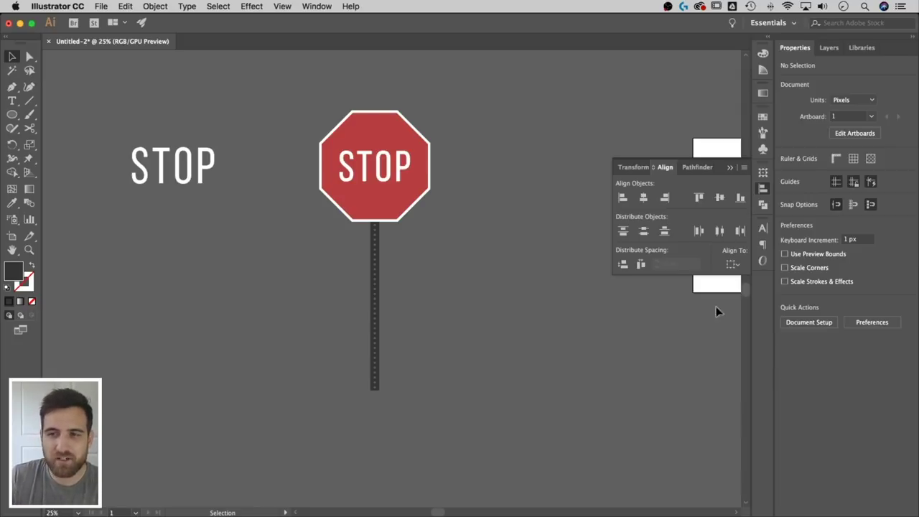
# - Shift the loose white STOP text slightly to the left
pyautogui.click(700, 171)
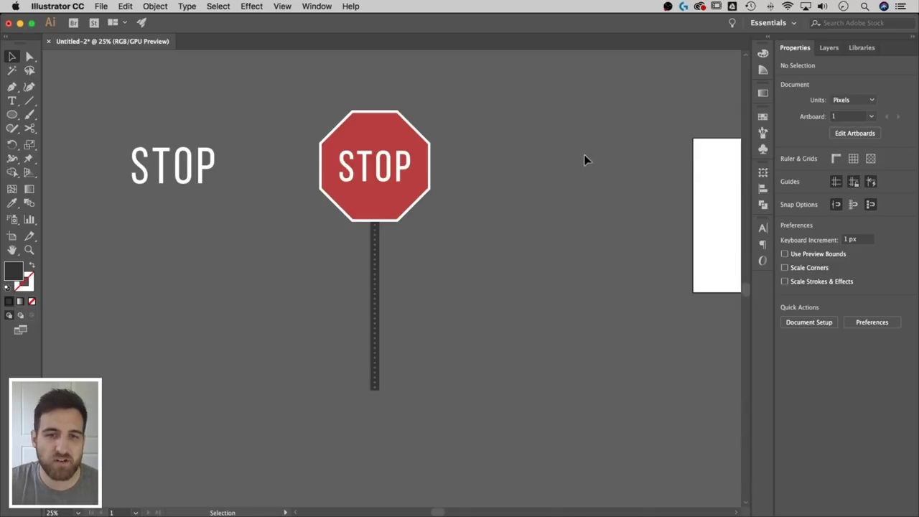
pyautogui.moveTo(190, 174); pyautogui.dragTo(165, 175)
pyautogui.click(246, 123)
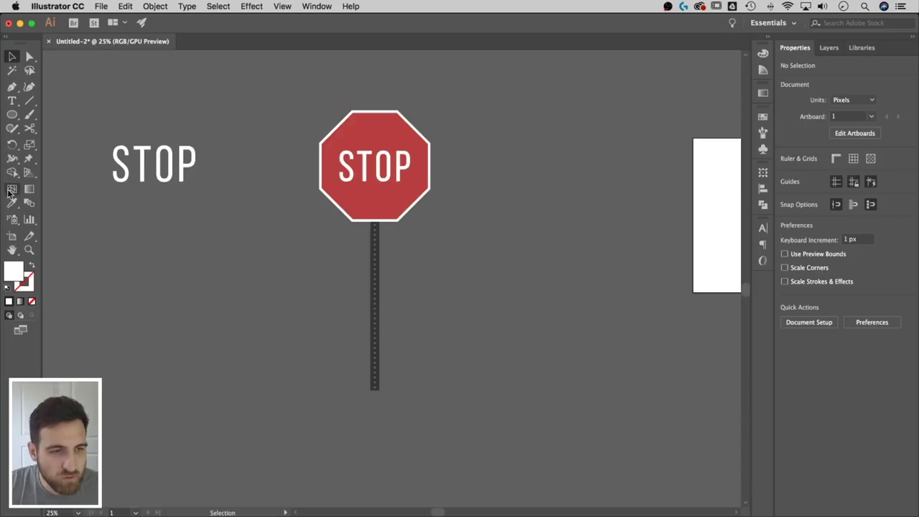
# - Draw a tall rectangle right of the sign and fill it black
pyautogui.click(13, 114)
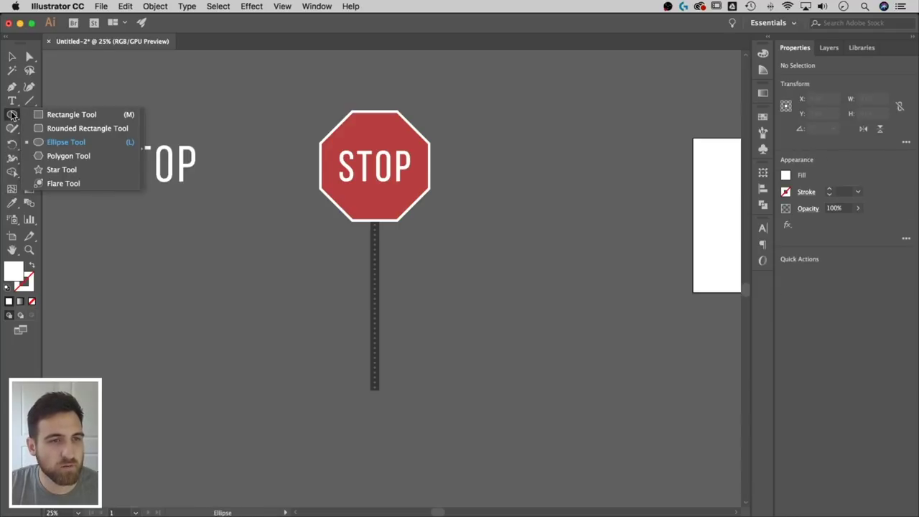
pyautogui.moveTo(13, 115); pyautogui.dragTo(68, 115)
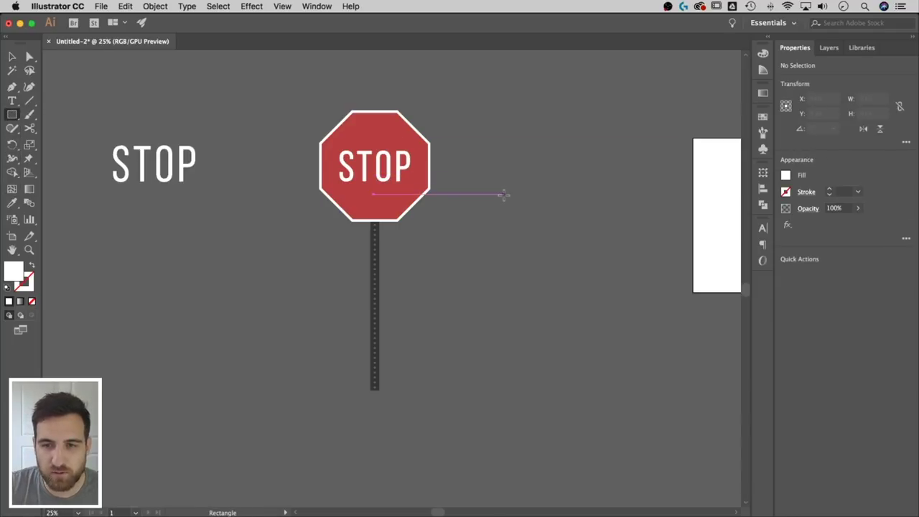
pyautogui.moveTo(482, 177); pyautogui.dragTo(624, 372)
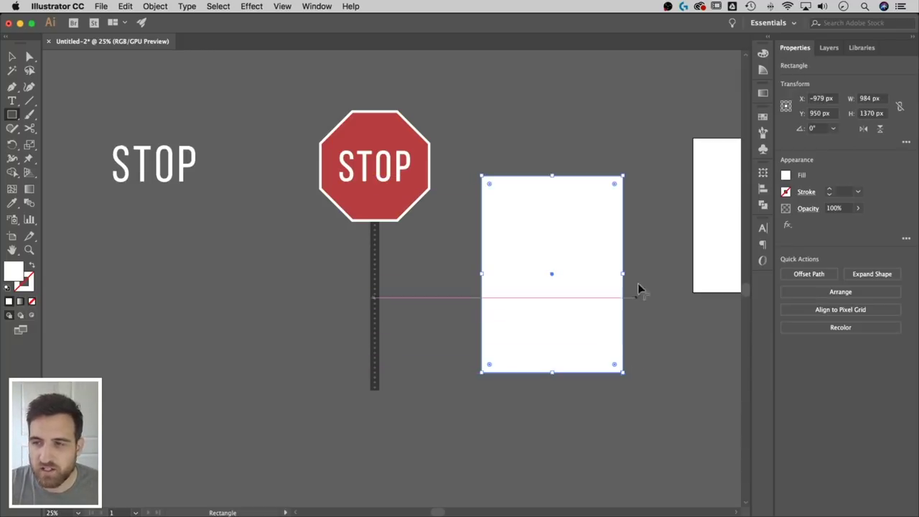
pyautogui.click(786, 176)
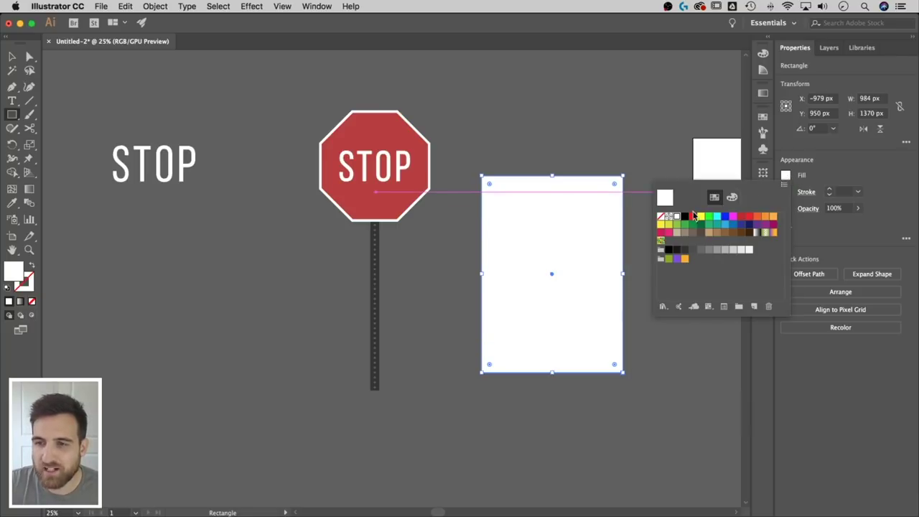
pyautogui.click(669, 250)
# - Rotate the black rectangle 45° and move the diamond over the stop sign
pyautogui.press('v')
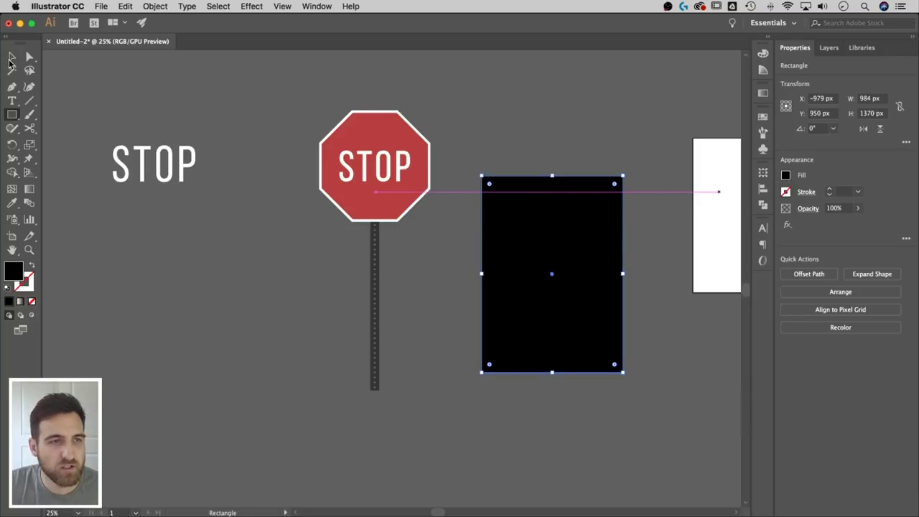
pyautogui.click(636, 153)
pyautogui.click(597, 211)
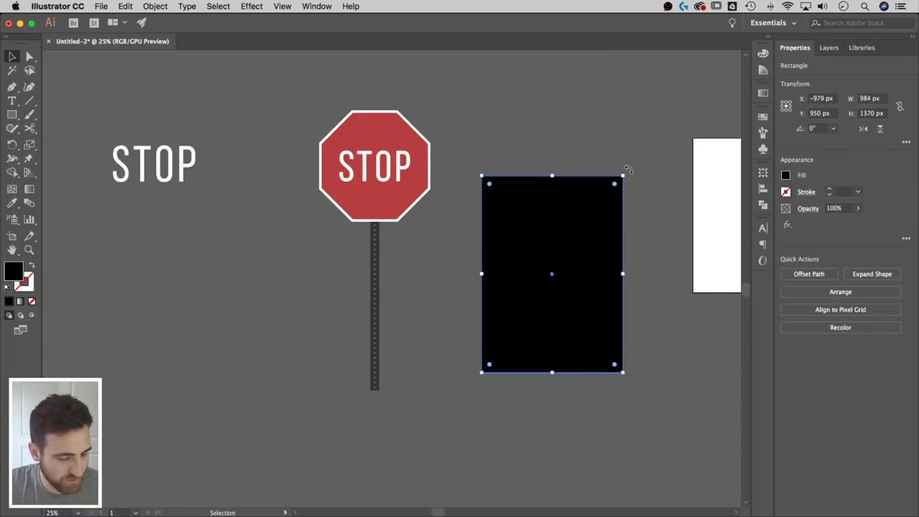
pyautogui.moveTo(628, 169); pyautogui.dragTo(522, 148)
pyautogui.click(599, 195)
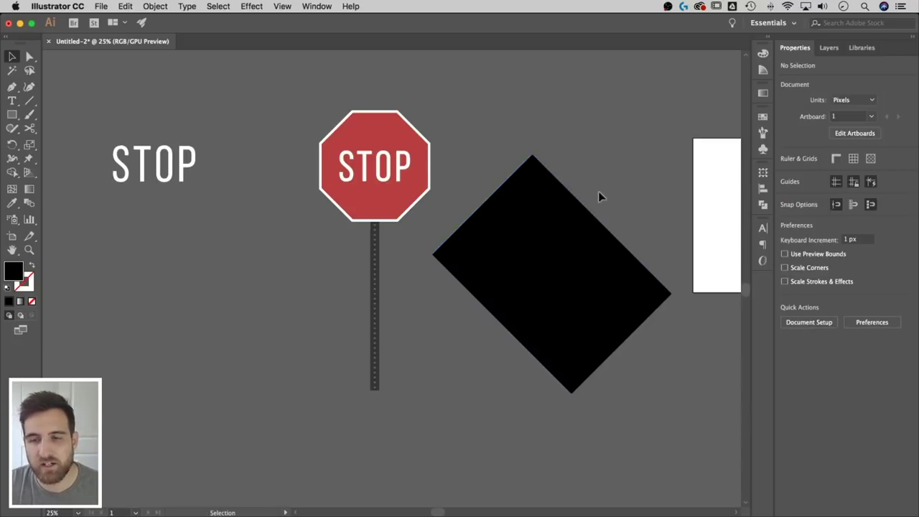
pyautogui.moveTo(623, 282); pyautogui.dragTo(402, 229)
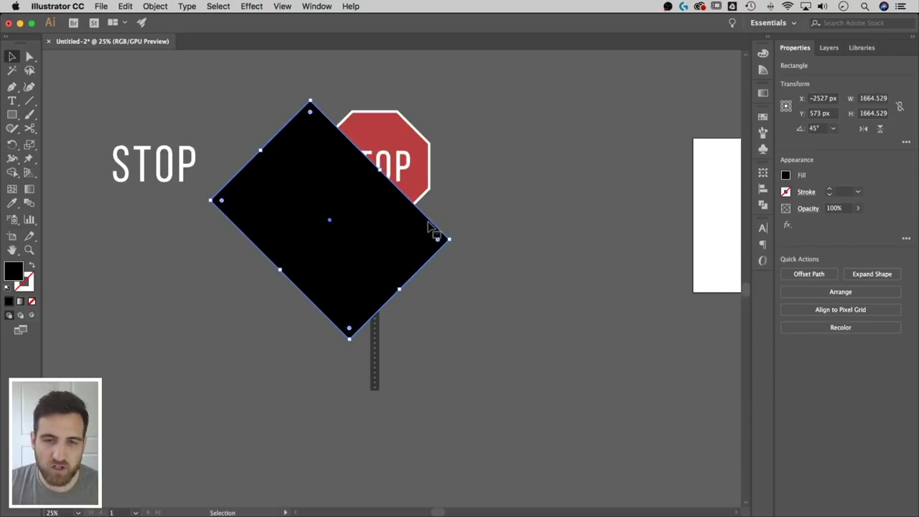
# - Trim away the diamond area outside the octagon with the Shape Builder Tool
pyautogui.keyDown('shift'); pyautogui.click(430, 143); pyautogui.keyUp('shift')
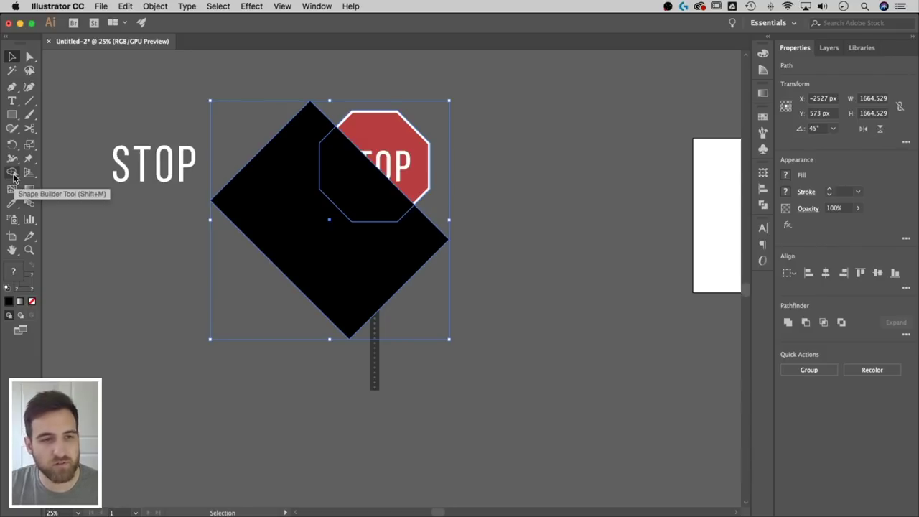
pyautogui.click(14, 175)
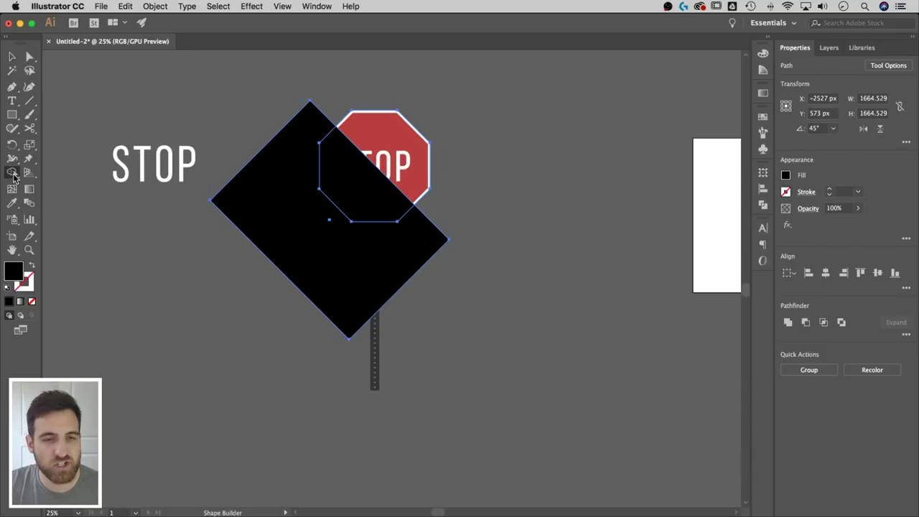
pyautogui.keyDown('alt'); pyautogui.click(294, 219); pyautogui.keyUp('alt')
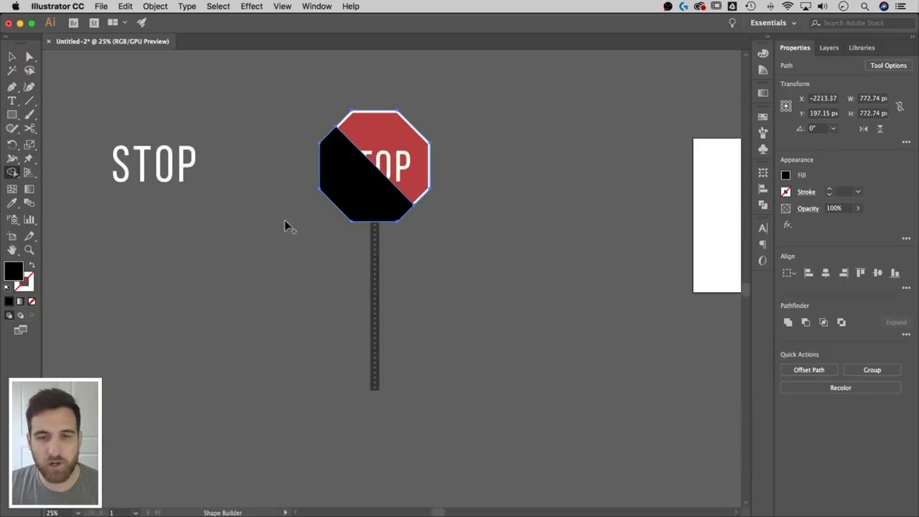
pyautogui.click(11, 58)
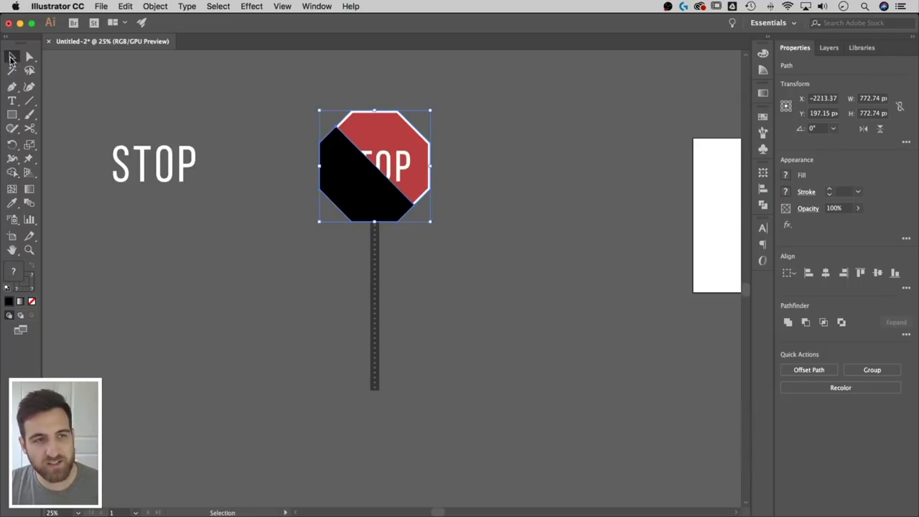
pyautogui.click(232, 227)
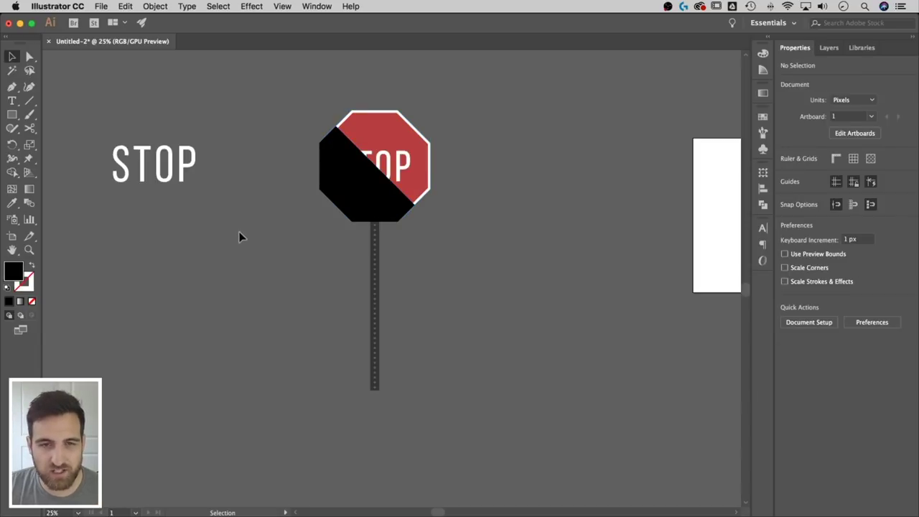
# - Set the black shadow shape's opacity to 10%
pyautogui.click(384, 199)
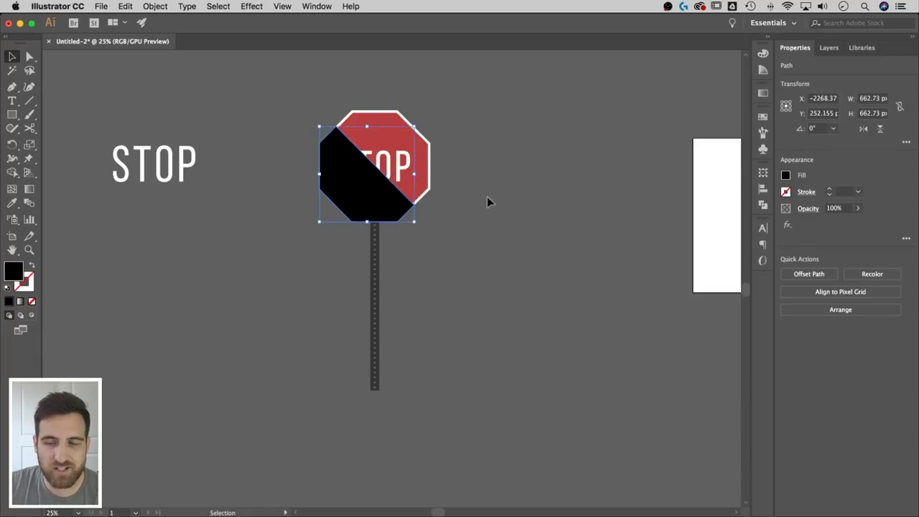
pyautogui.click(822, 209)
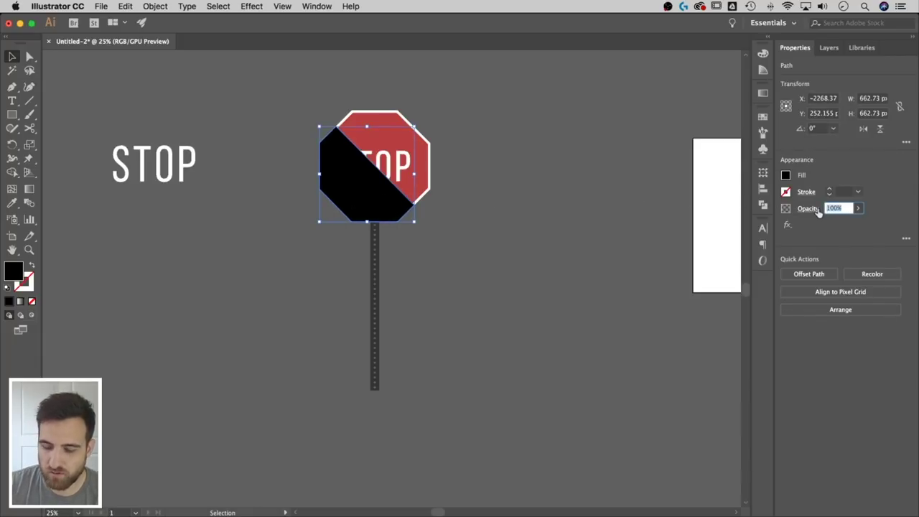
pyautogui.write('10')
pyautogui.press('Return')
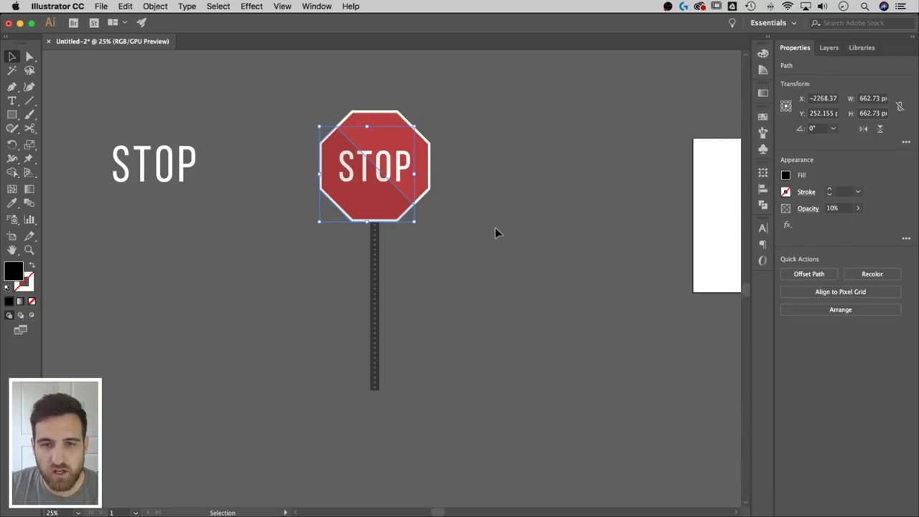
pyautogui.click(518, 227)
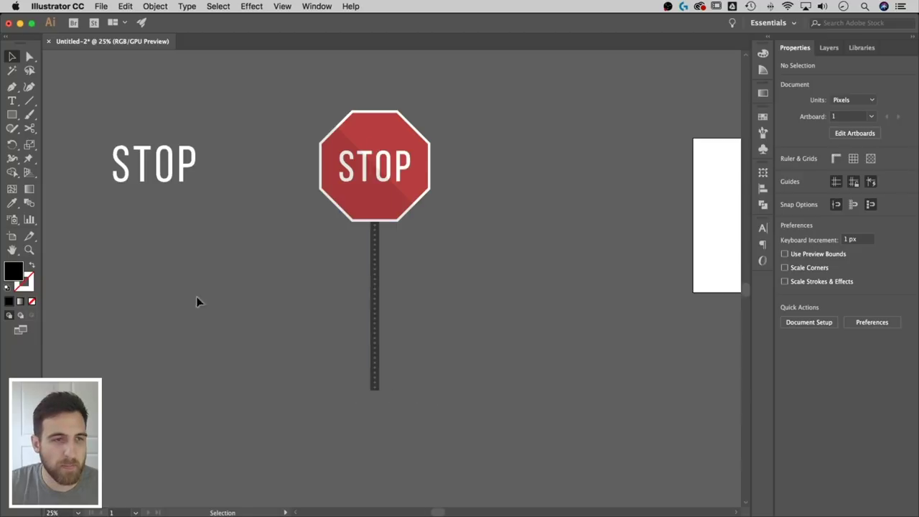
# - Draw a flat ellipse at the base of the pole
pyautogui.click(13, 116)
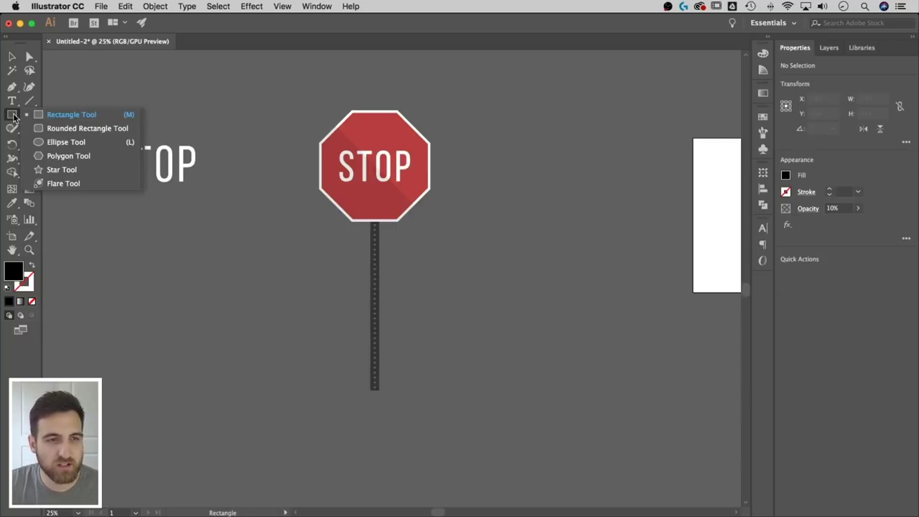
pyautogui.click(75, 142)
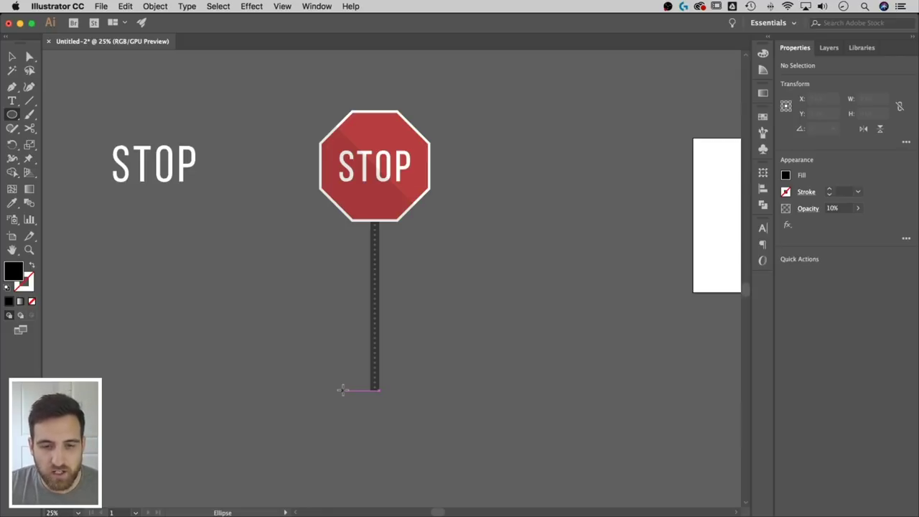
pyautogui.moveTo(342, 390); pyautogui.dragTo(405, 388)
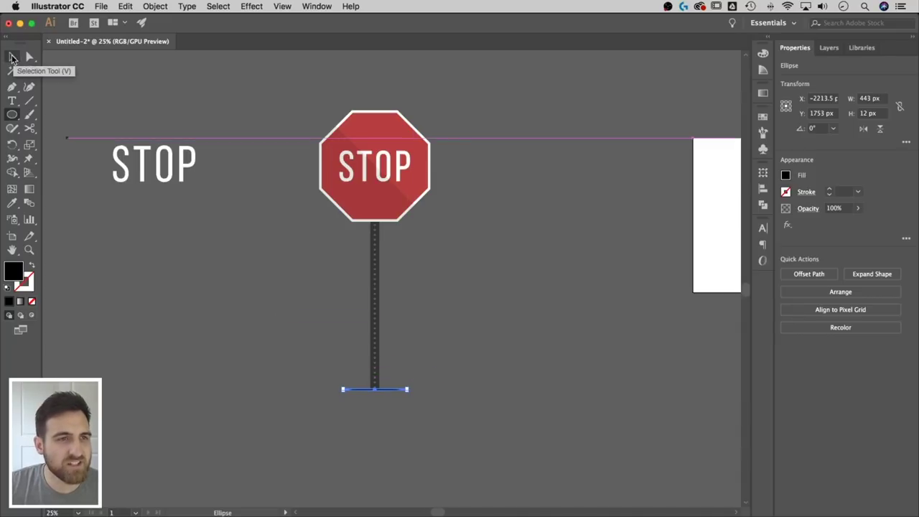
# - Centre the ellipse and pole horizontally on each other using Align
pyautogui.click(12, 58)
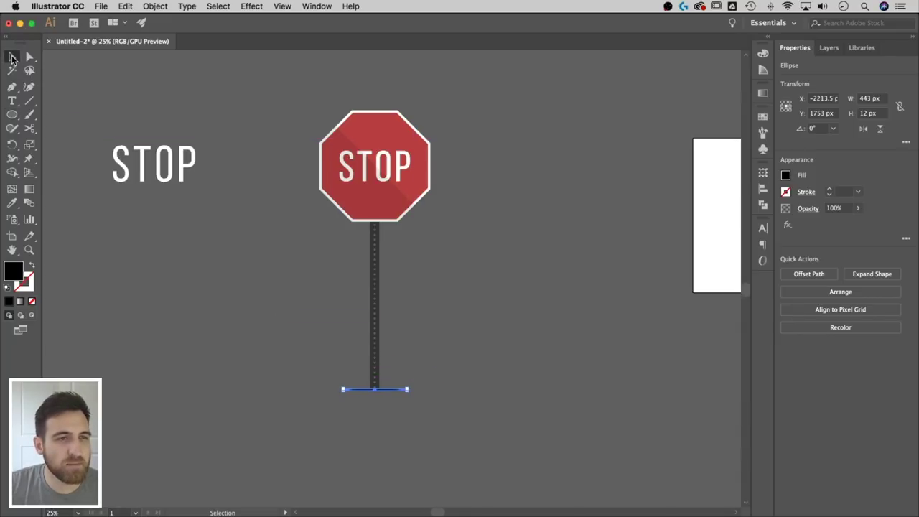
pyautogui.keyDown('shift'); pyautogui.click(379, 357); pyautogui.keyUp('shift')
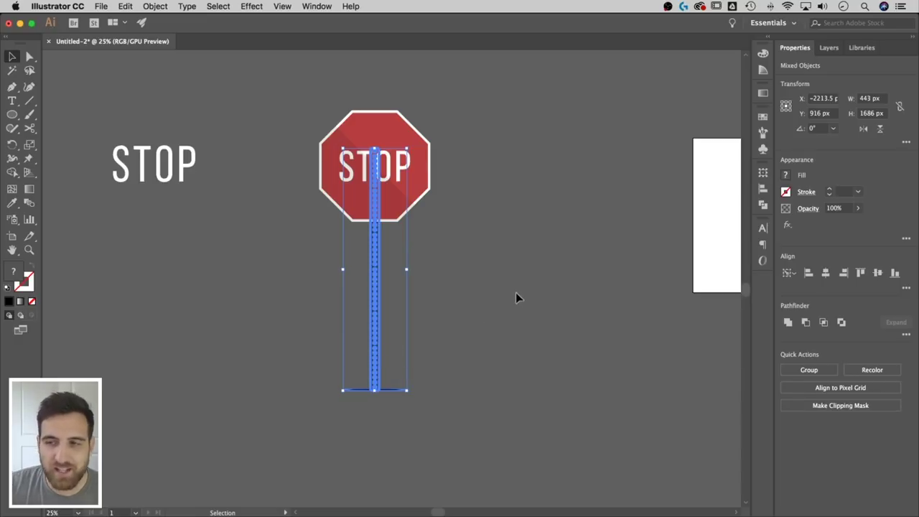
pyautogui.click(766, 188)
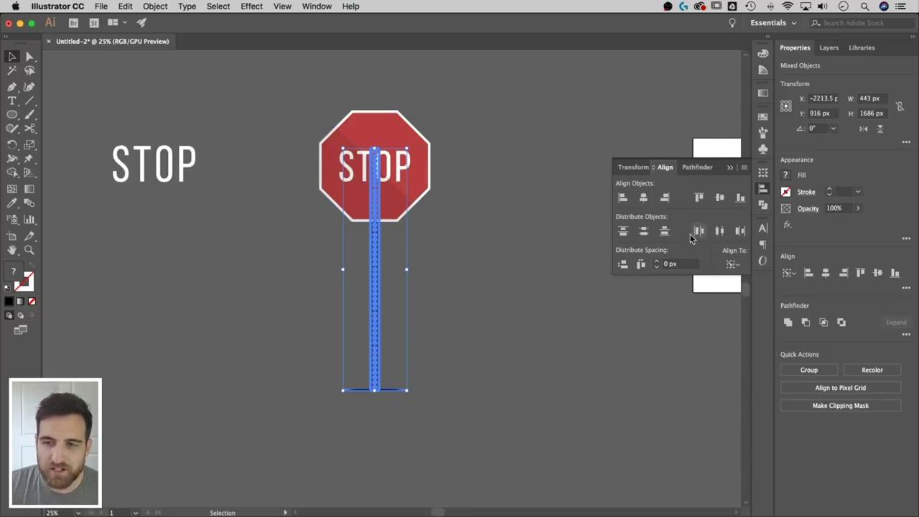
pyautogui.click(644, 198)
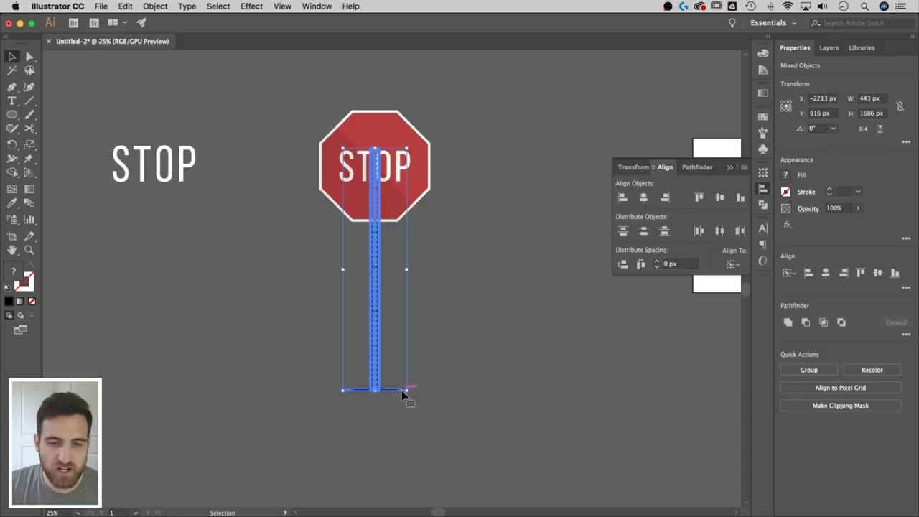
pyautogui.click(729, 167)
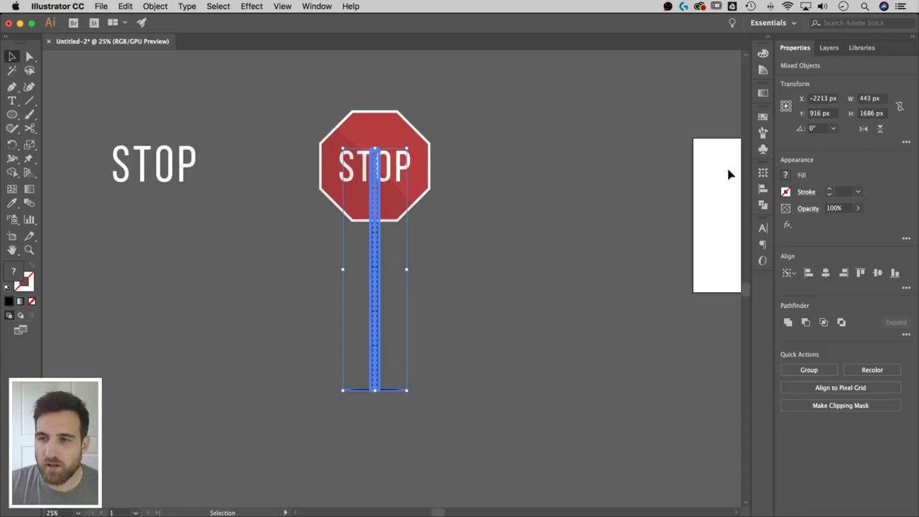
pyautogui.click(445, 367)
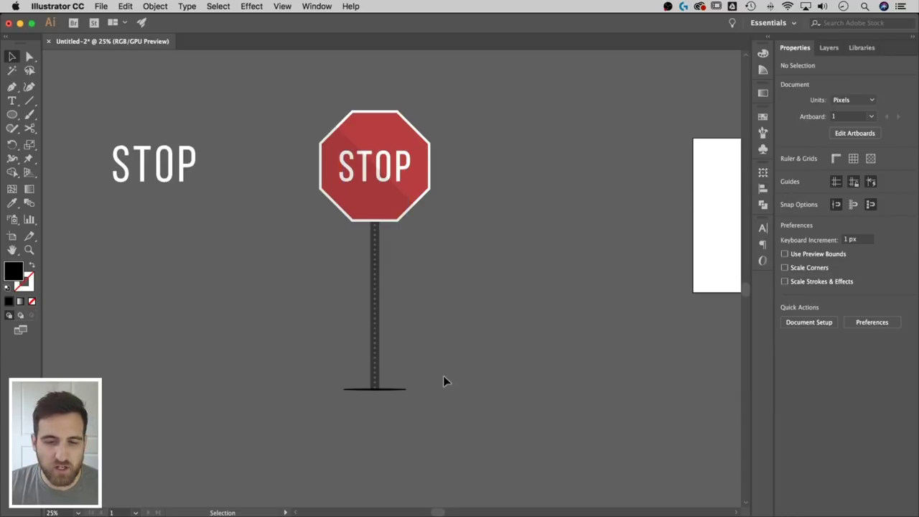
# - Send the base ellipse behind the pole with Arrange > Send to Back
pyautogui.click(389, 387)
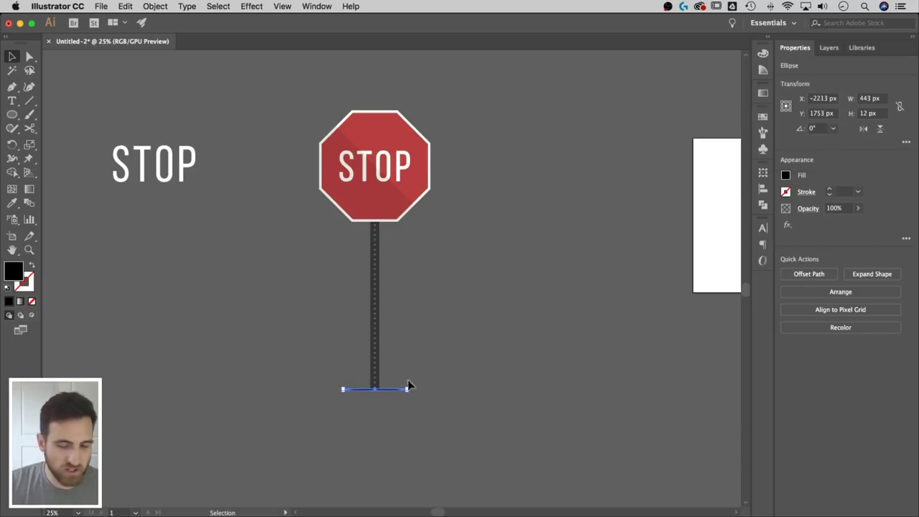
pyautogui.scroll(-3, 446, 395)
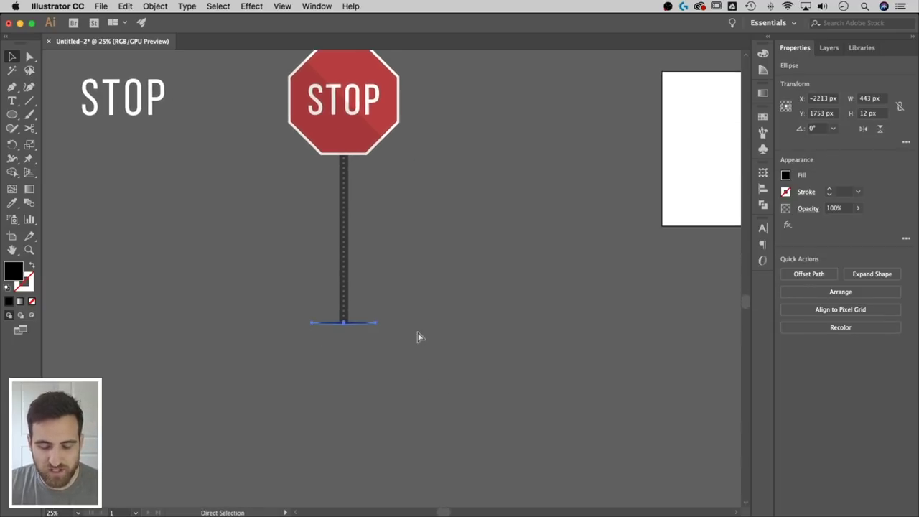
pyautogui.press('super+equal')
pyautogui.press('super+equal')
pyautogui.press('super+equal')
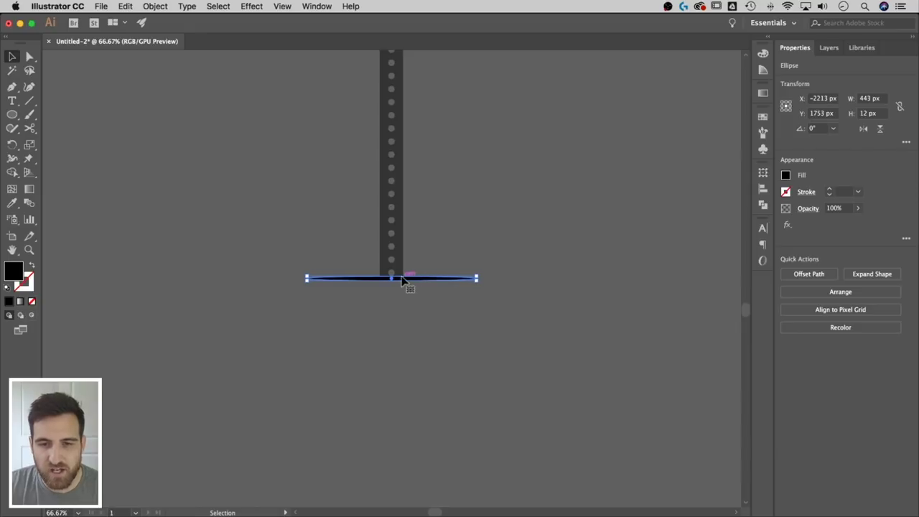
pyautogui.rightClick(413, 283)
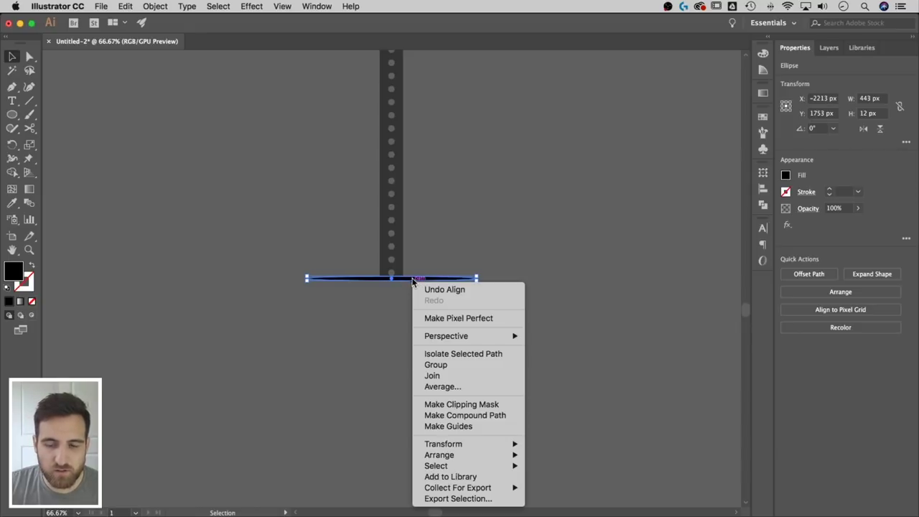
pyautogui.moveTo(473, 456)
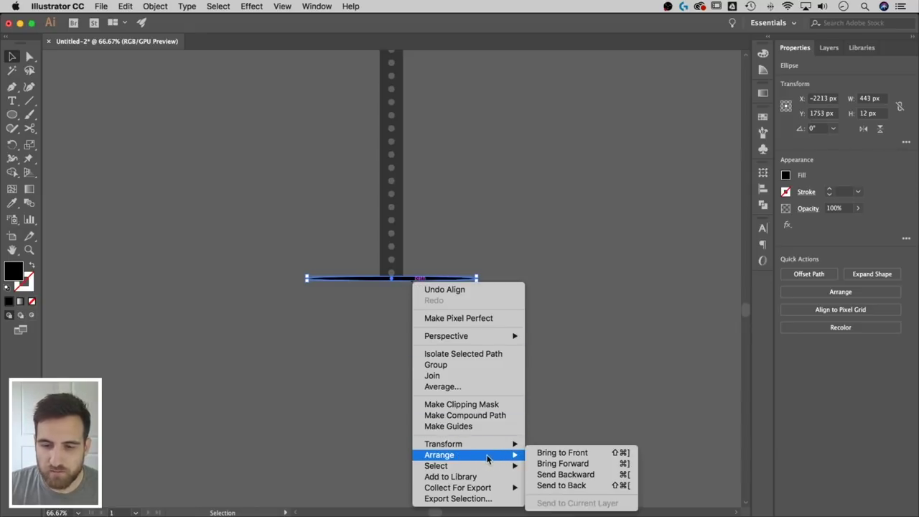
pyautogui.click(555, 486)
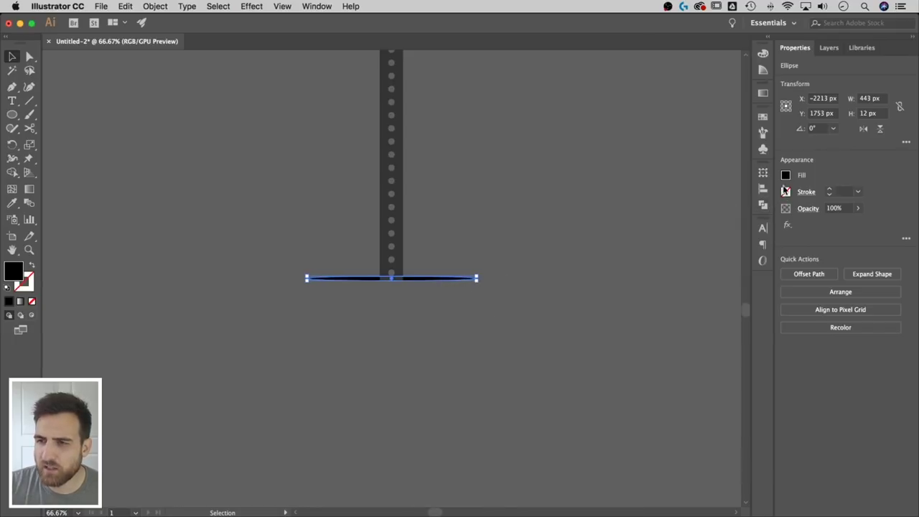
# - Set the ellipse's opacity to 15%
pyautogui.click(831, 208)
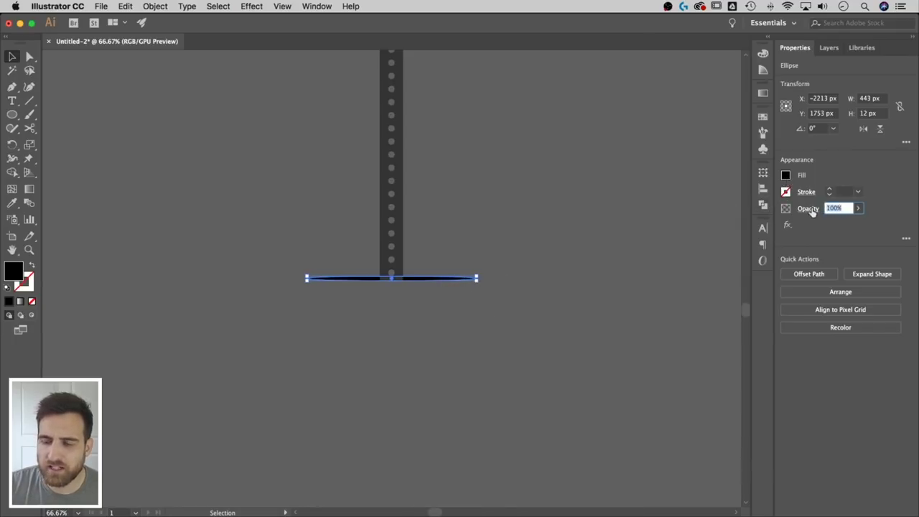
pyautogui.write('15')
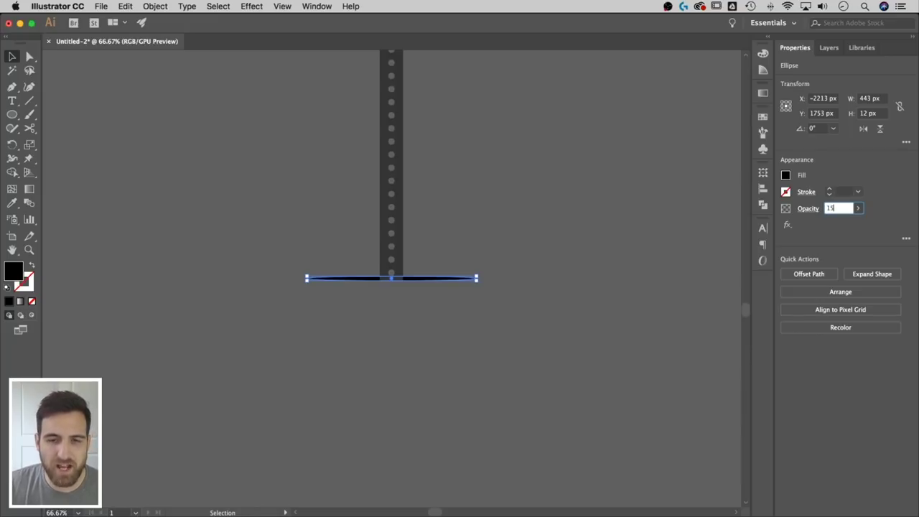
pyautogui.press('Return')
pyautogui.click(672, 275)
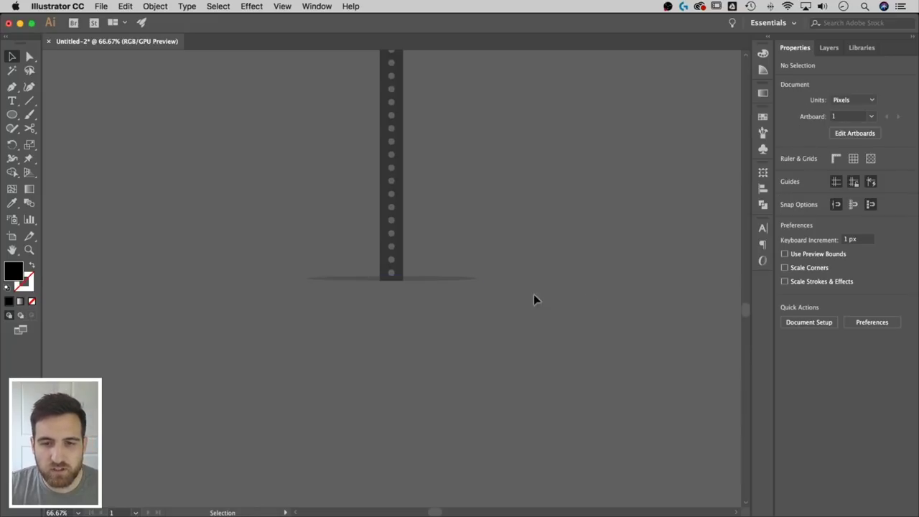
pyautogui.click(441, 279)
pyautogui.click(543, 259)
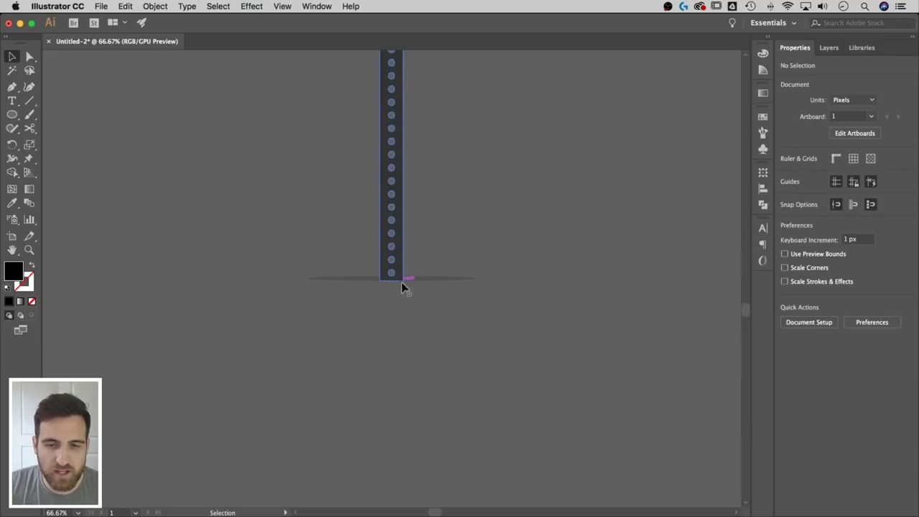
# - Nudge the shadow ellipse down two steps with the arrow keys
pyautogui.click(419, 278)
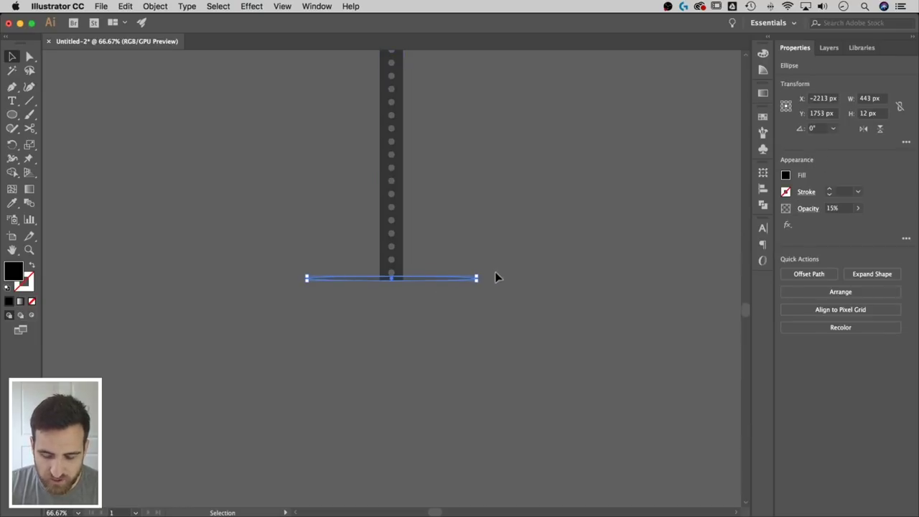
pyautogui.press('Down')
pyautogui.press('Down')
pyautogui.press('Down')
pyautogui.press('Down')
pyautogui.press('Down')
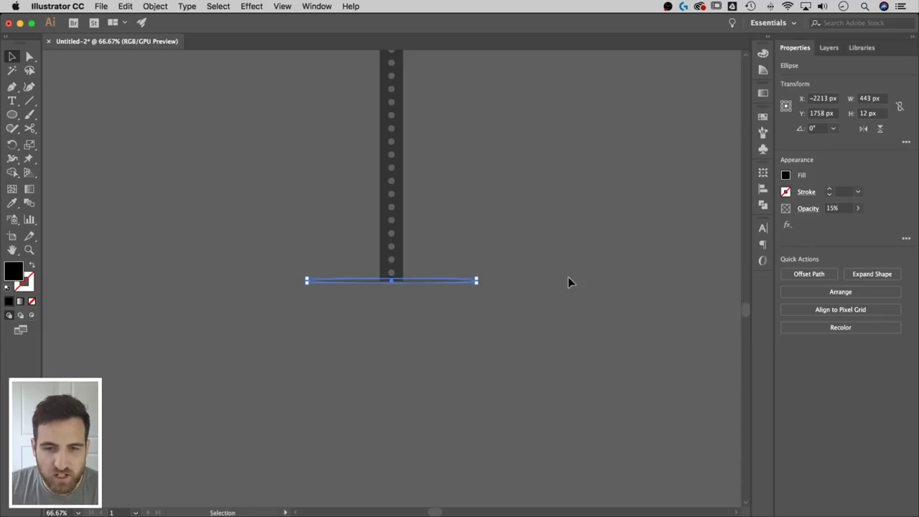
pyautogui.press('Down')
pyautogui.press('Down')
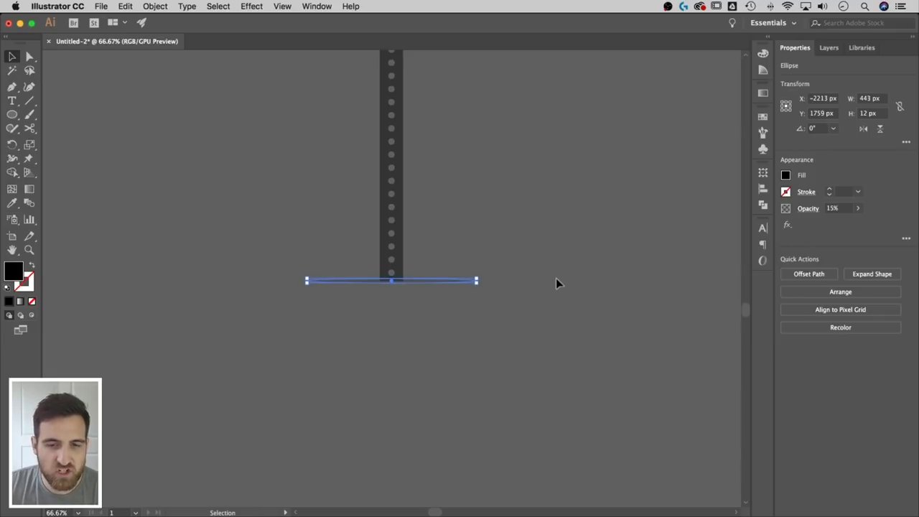
pyautogui.click(556, 280)
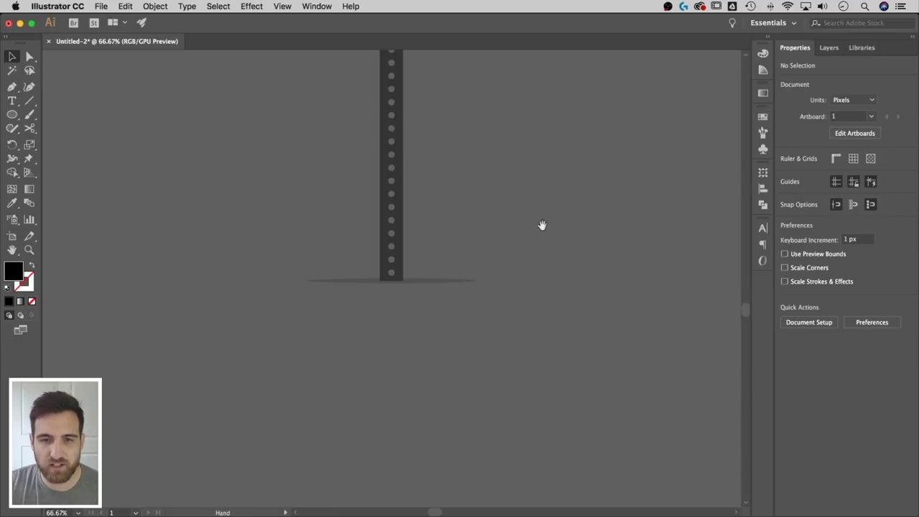
pyautogui.press('super+minus')
pyautogui.press('super+minus')
pyautogui.press('super+minus')
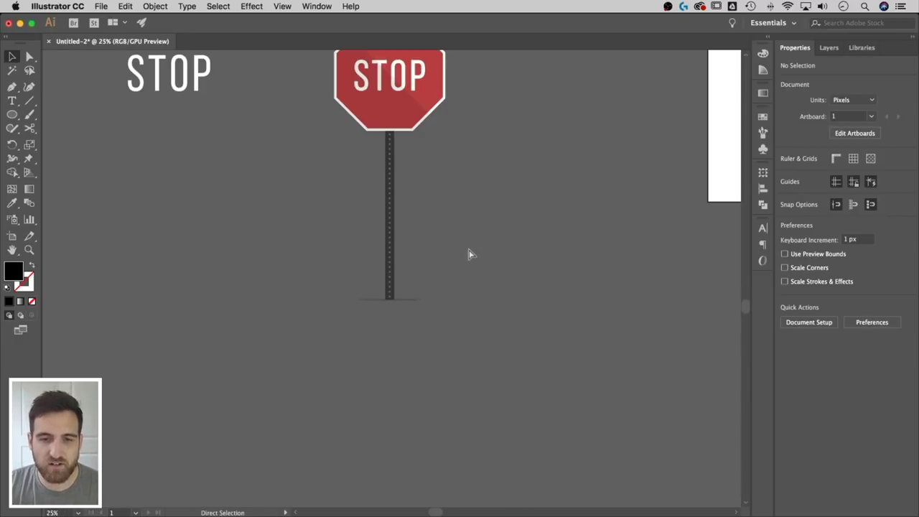
# - Drag the loose STOP text further to the left
pyautogui.scroll(-1, 426, 265)
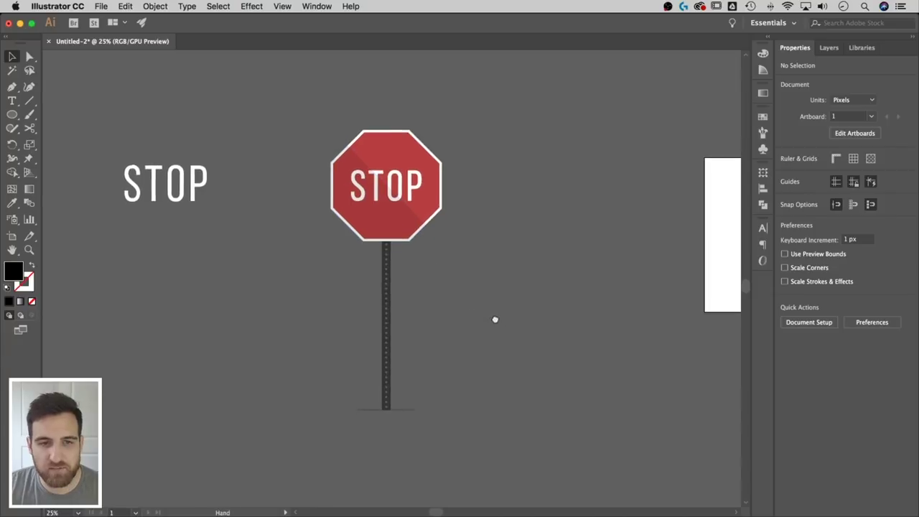
pyautogui.moveTo(187, 188); pyautogui.dragTo(124, 188)
pyautogui.scroll(-1, 564, 269)
# - Draw a large 2048 × 2460 px rectangle covering the sign and pole
pyautogui.click(557, 271)
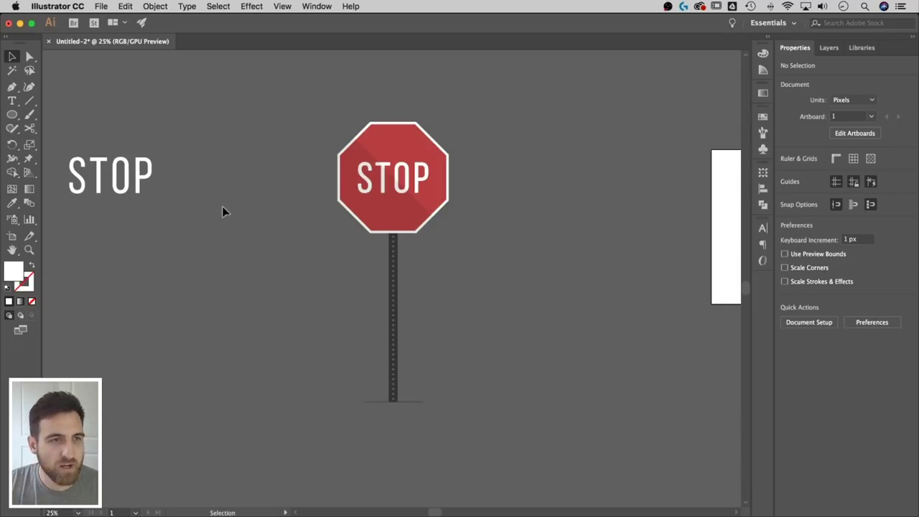
pyautogui.press('m')
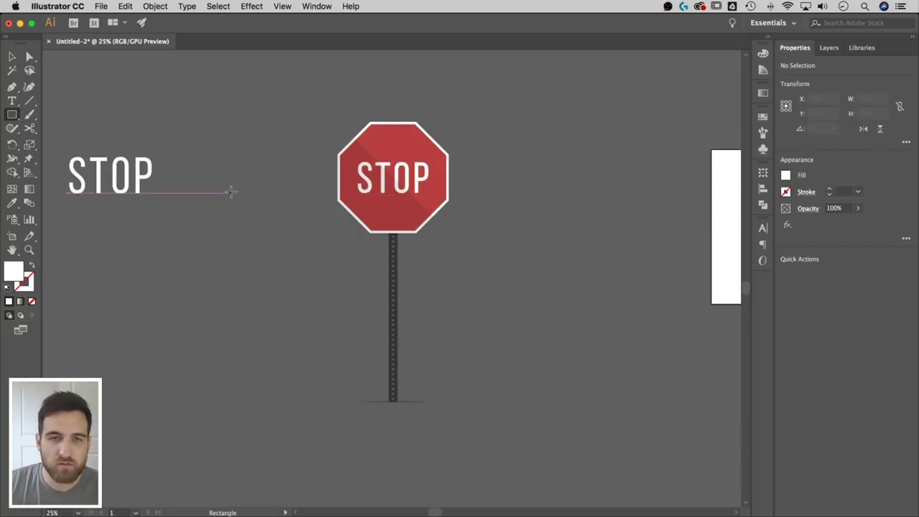
pyautogui.moveTo(249, 77); pyautogui.dragTo(542, 431)
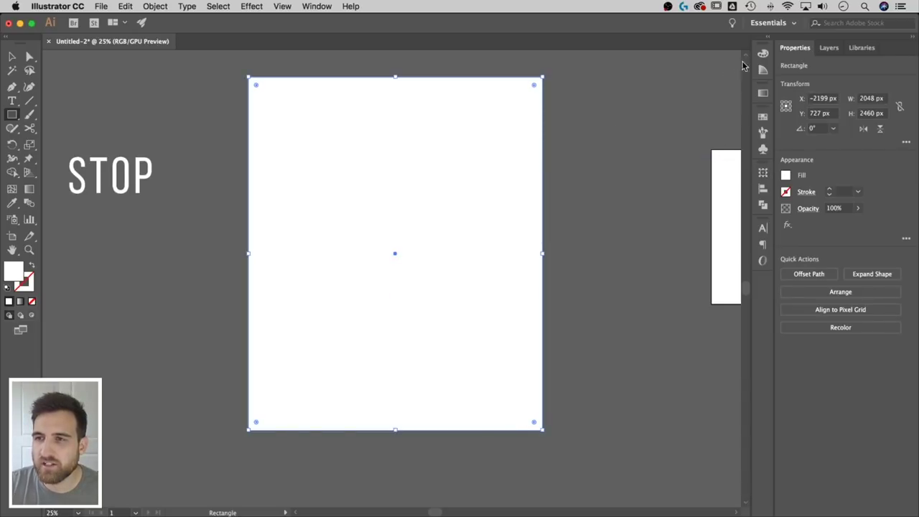
# - Fill the large rectangle with blue #3C58CE via the Color Picker
pyautogui.click(321, 7)
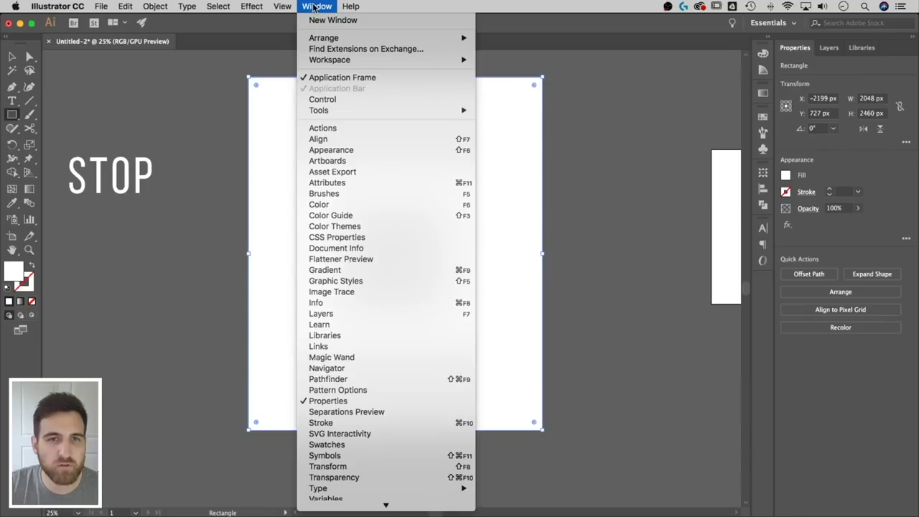
pyautogui.click(339, 207)
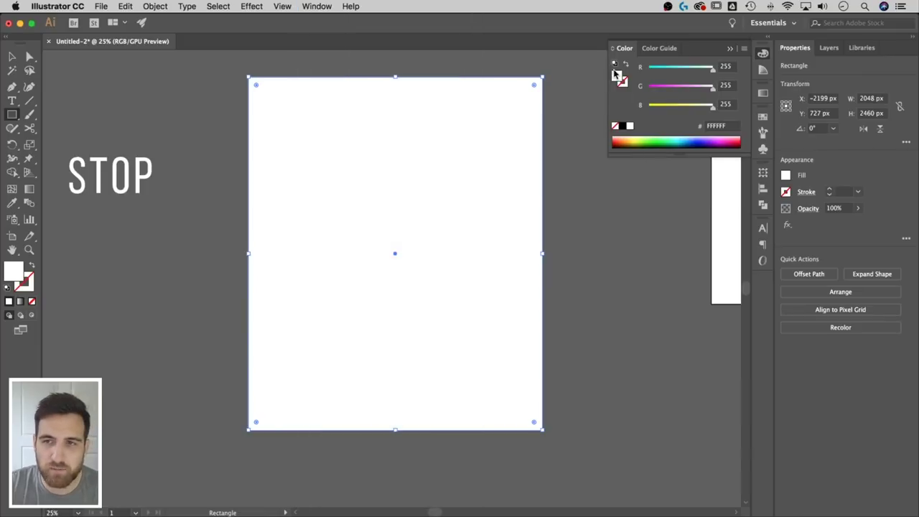
pyautogui.doubleClick(620, 81)
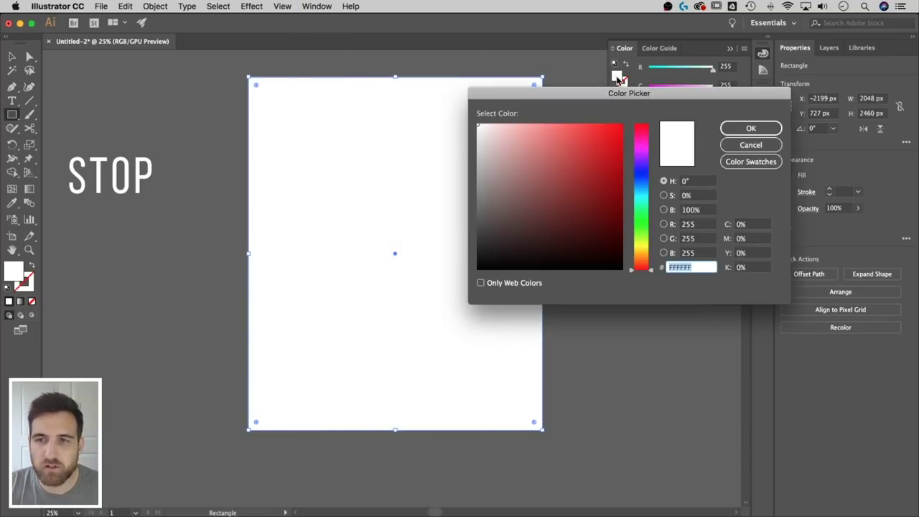
pyautogui.moveTo(642, 218); pyautogui.dragTo(648, 177)
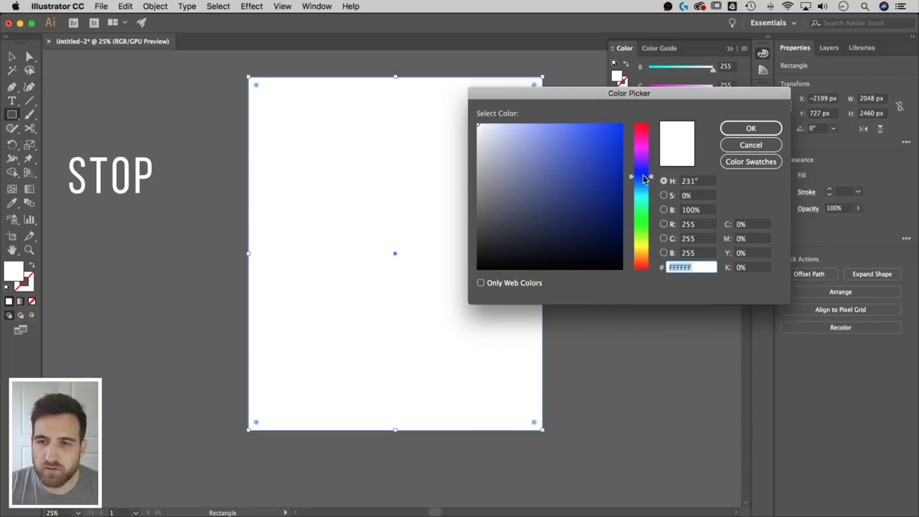
pyautogui.moveTo(575, 158)
pyautogui.mouseDown()
pyautogui.moveTo(596, 151)
pyautogui.moveTo(581, 150)
pyautogui.mouseUp()
pyautogui.click(750, 129)
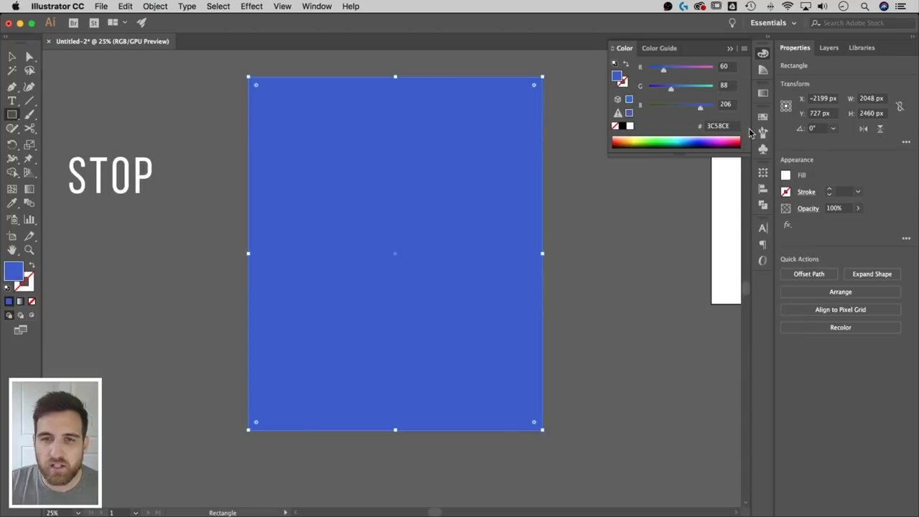
# - Send the blue rectangle to the back behind the stop sign and pole
pyautogui.click(12, 58)
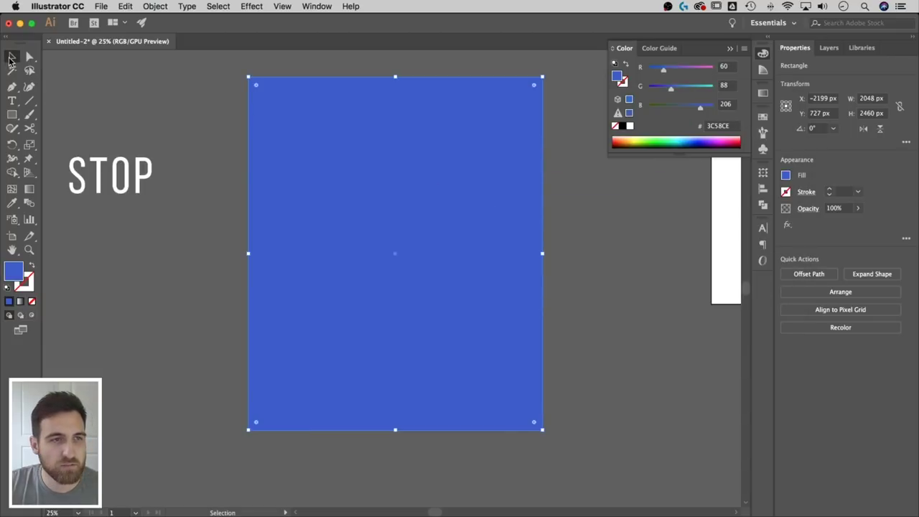
pyautogui.click(202, 105)
pyautogui.click(373, 146)
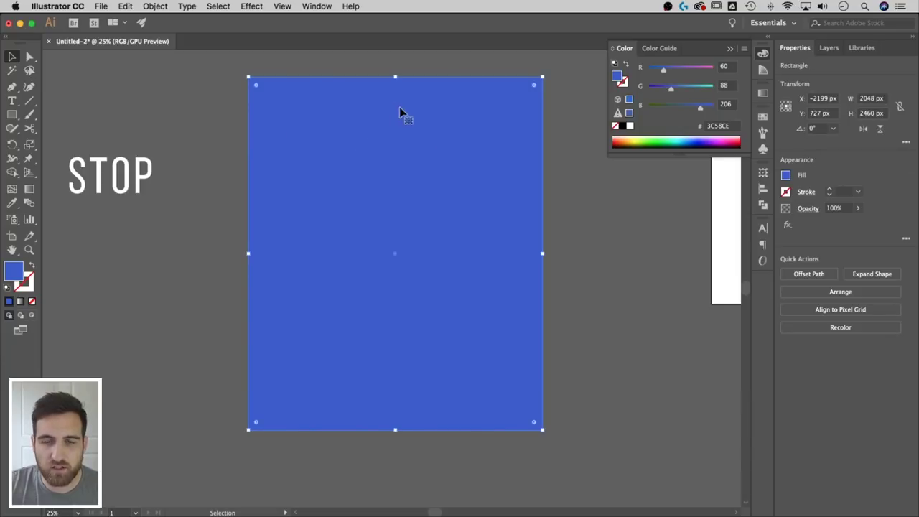
pyautogui.rightClick(395, 142)
pyautogui.moveTo(441, 318)
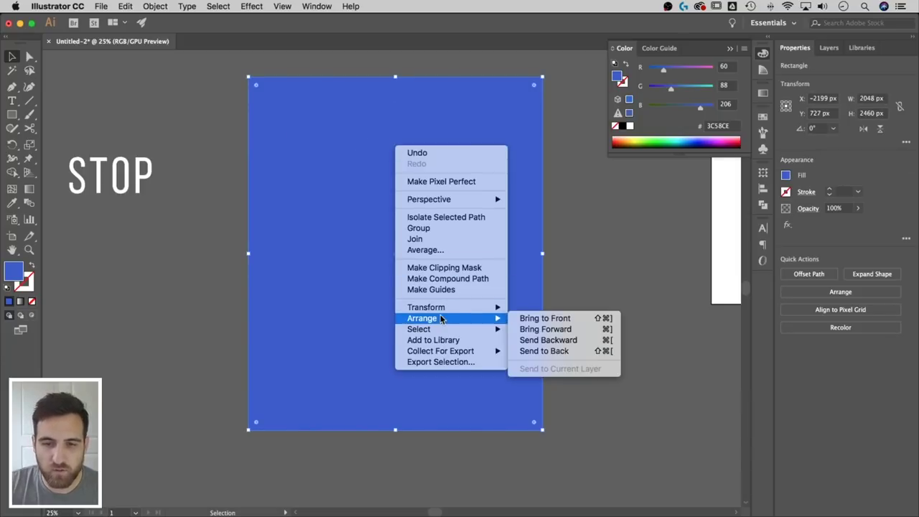
pyautogui.click(555, 351)
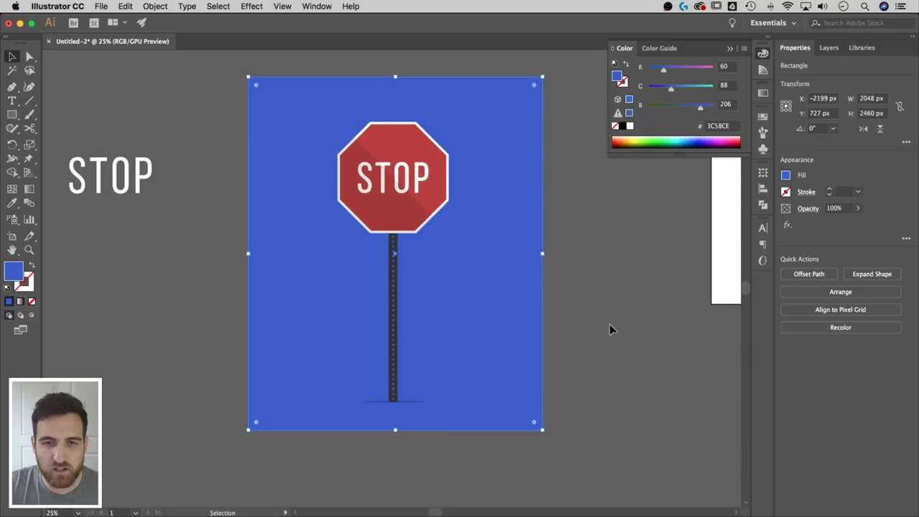
pyautogui.click(616, 285)
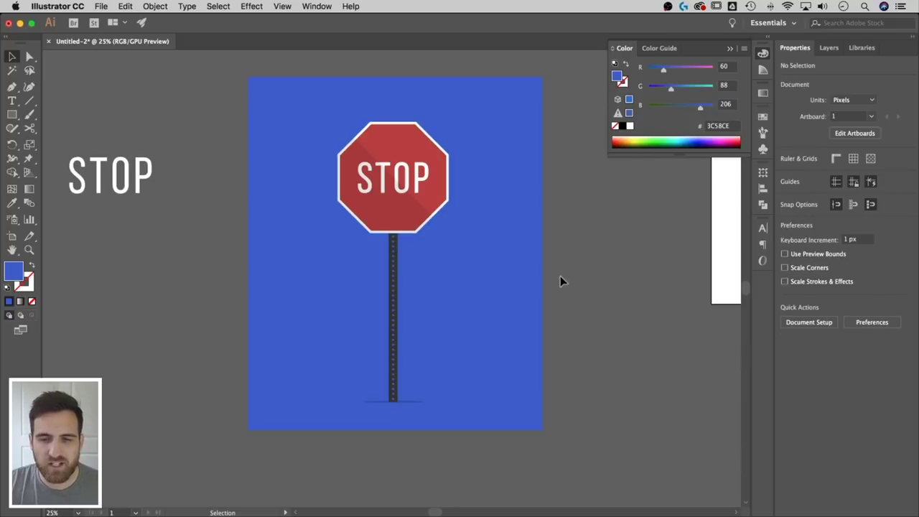
pyautogui.click(531, 251)
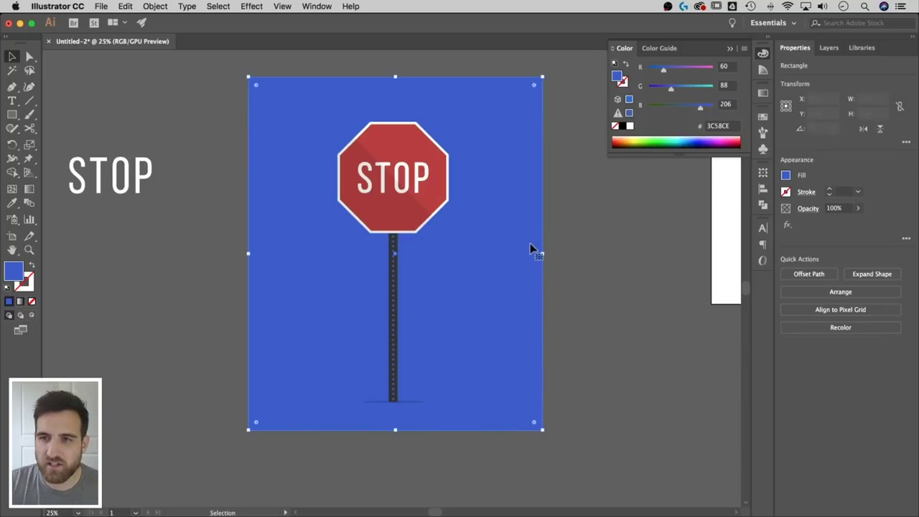
# - Change the background fill to the duller blue 496487 (R73 G100 B183) in the Color Picker
pyautogui.doubleClick(616, 77)
pyautogui.moveTo(580, 155); pyautogui.dragTo(564, 160)
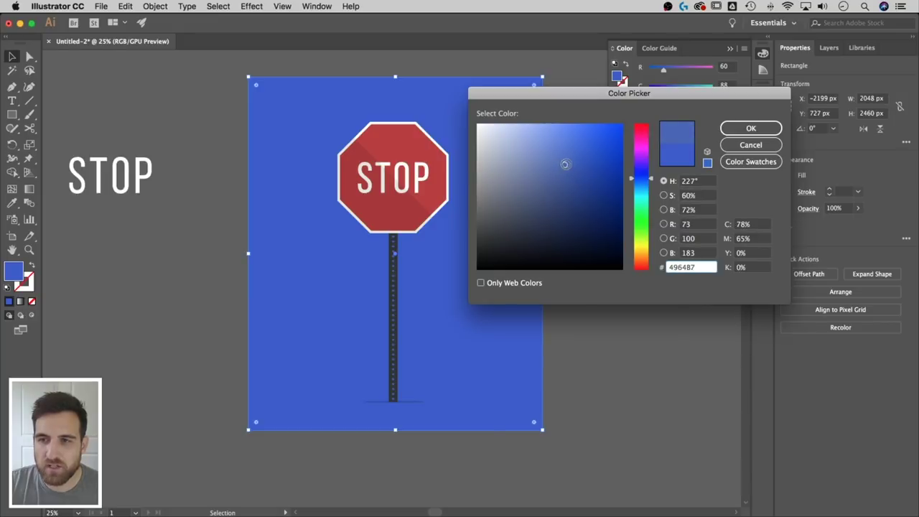
pyautogui.click(750, 127)
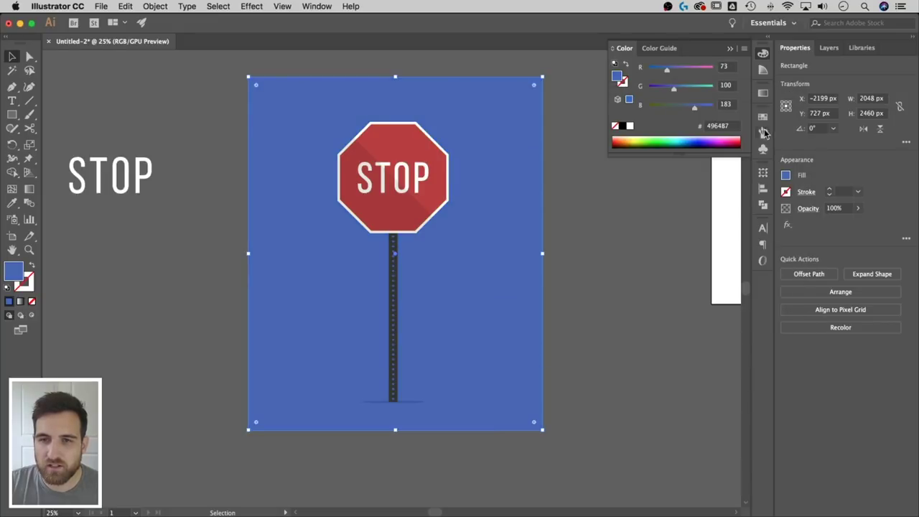
pyautogui.click(614, 240)
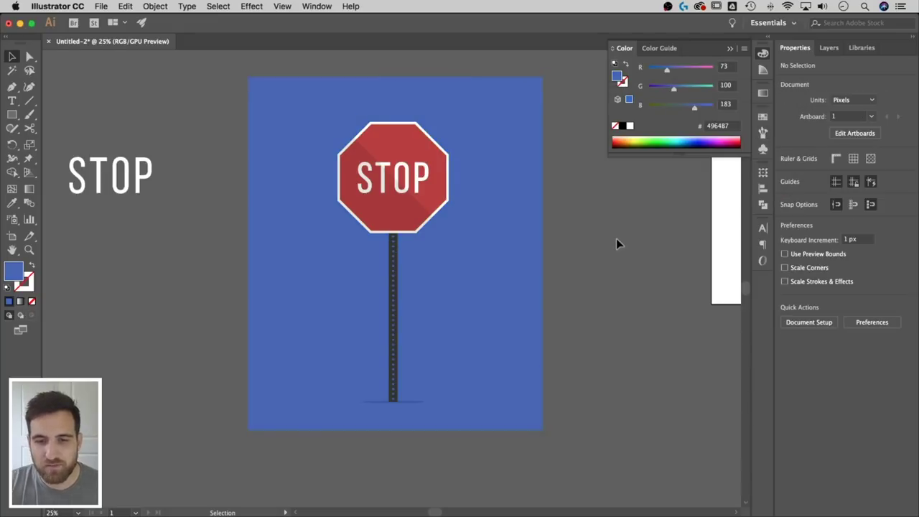
pyautogui.click(519, 249)
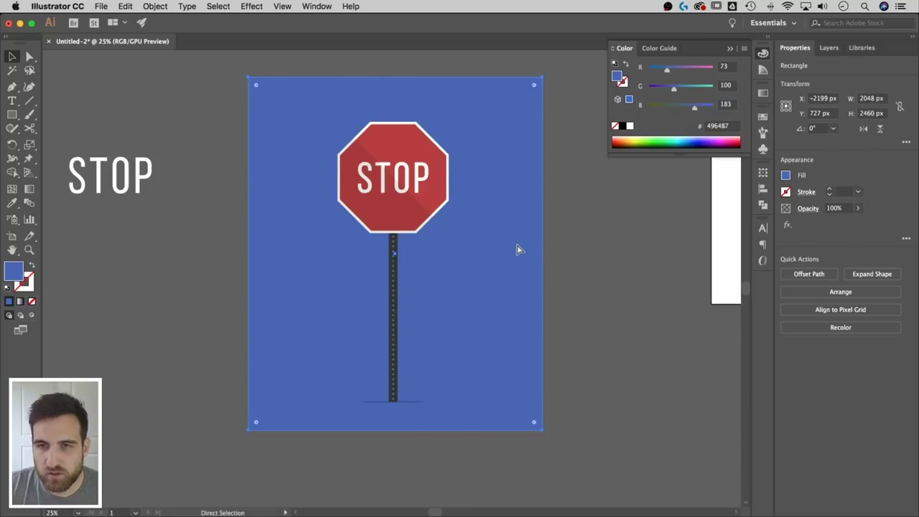
# - Marquee-select the stop sign, lettering and pole and group them
pyautogui.press('super+shift+a')
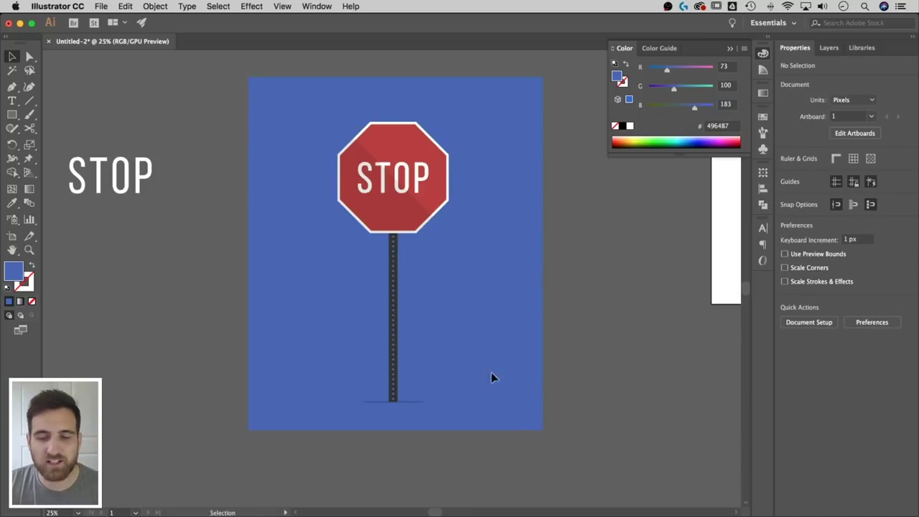
pyautogui.moveTo(579, 440); pyautogui.dragTo(395, 213)
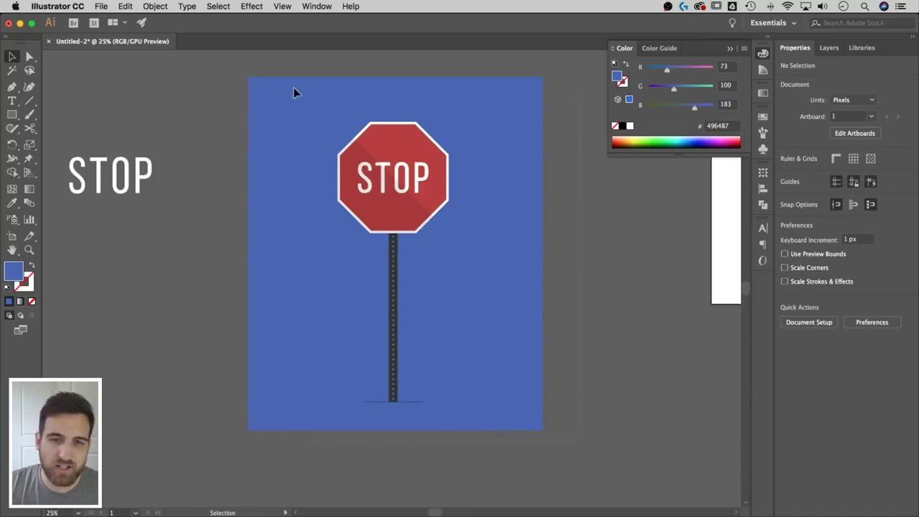
pyautogui.moveTo(294, 92); pyautogui.dragTo(293, 88)
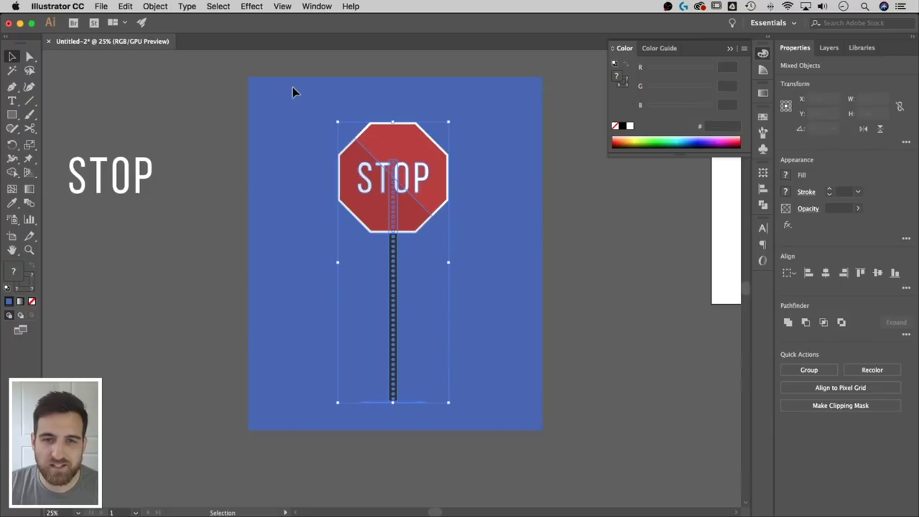
pyautogui.rightClick(415, 145)
pyautogui.click(445, 225)
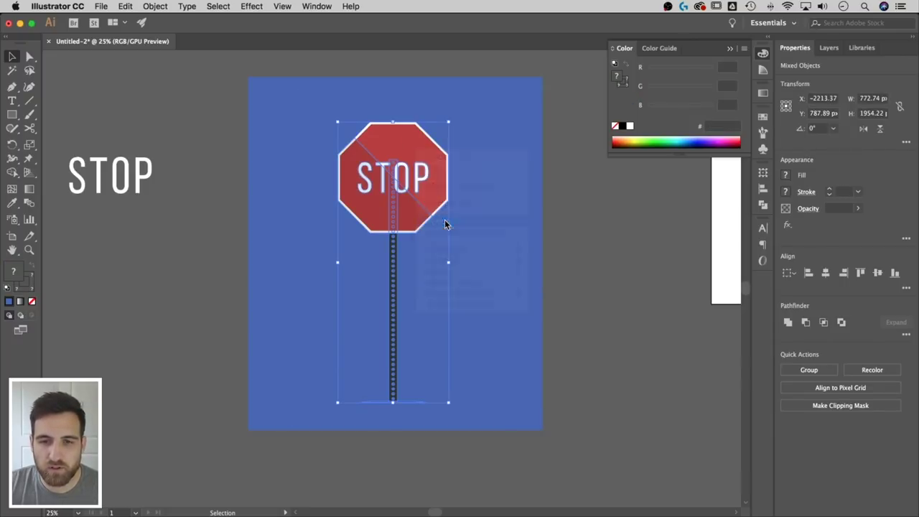
pyautogui.click(580, 223)
pyautogui.click(406, 165)
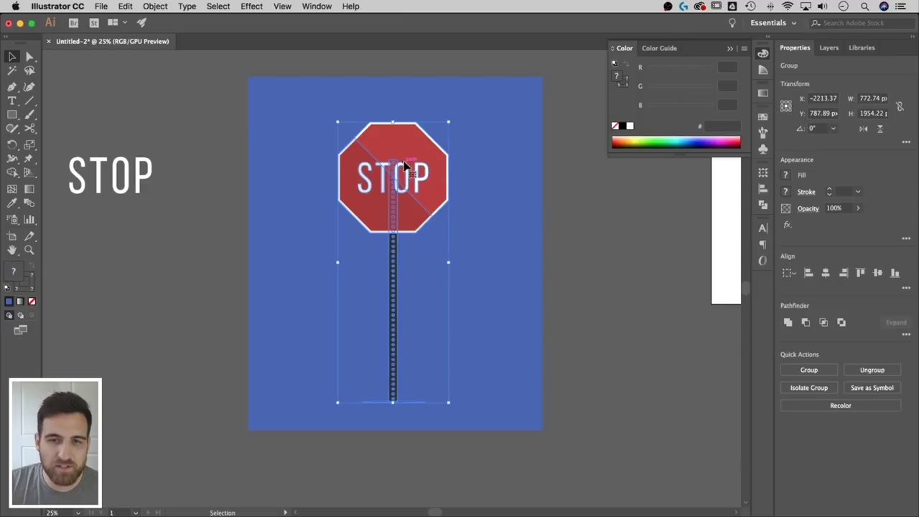
pyautogui.click(501, 163)
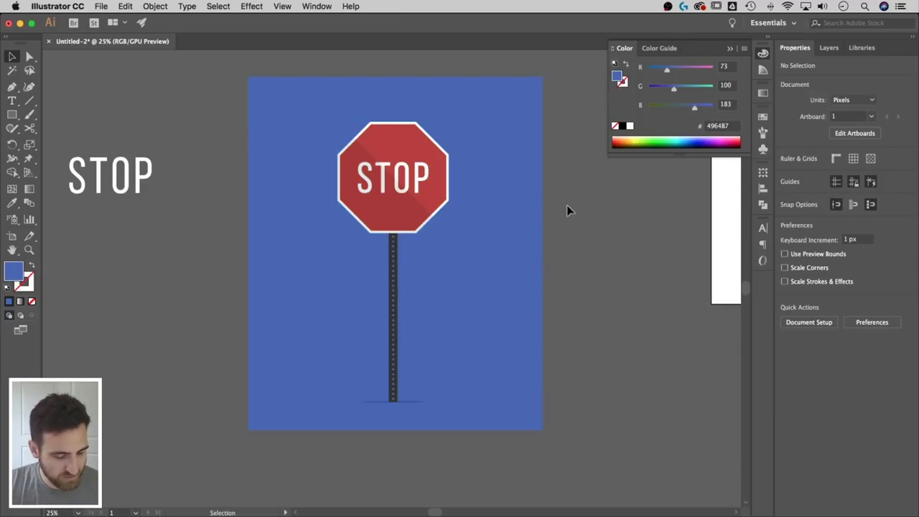
# - Reselect the blue background rectangle and bring up the Layers panel
pyautogui.press('a')
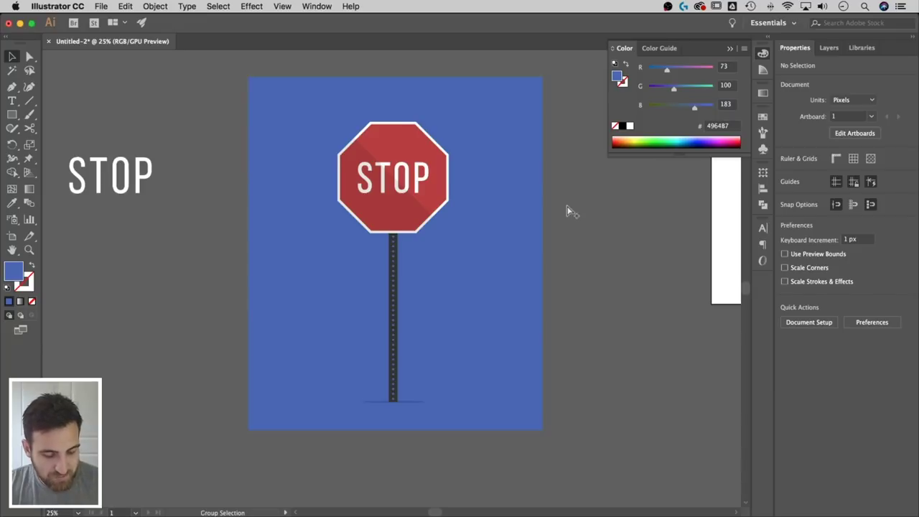
pyautogui.press('v')
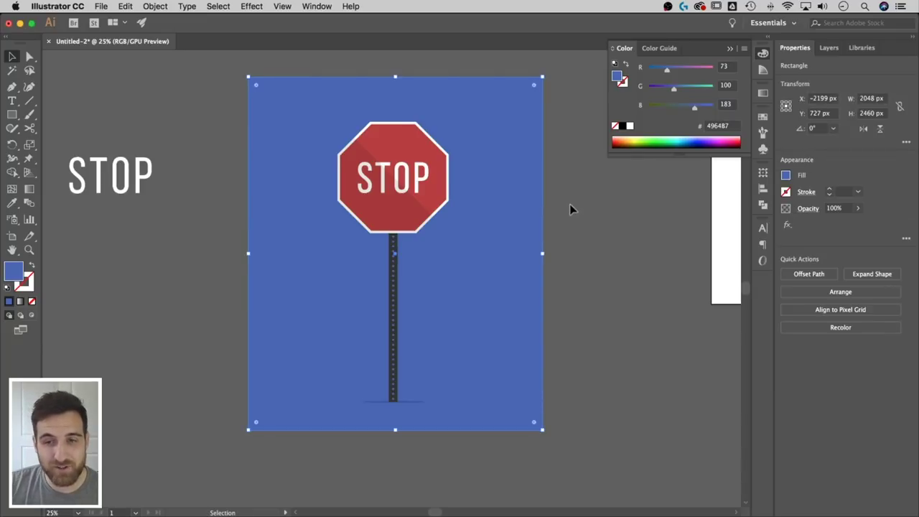
pyautogui.click(569, 204)
pyautogui.click(527, 193)
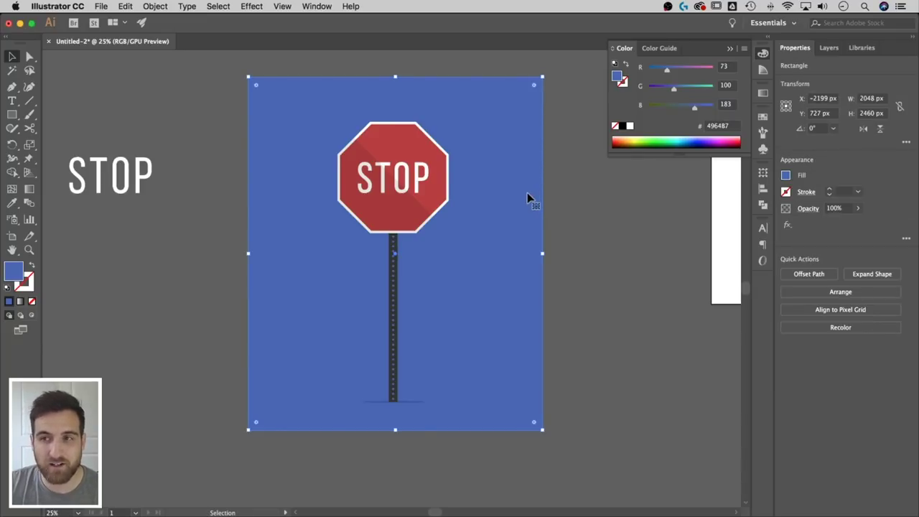
pyautogui.click(829, 48)
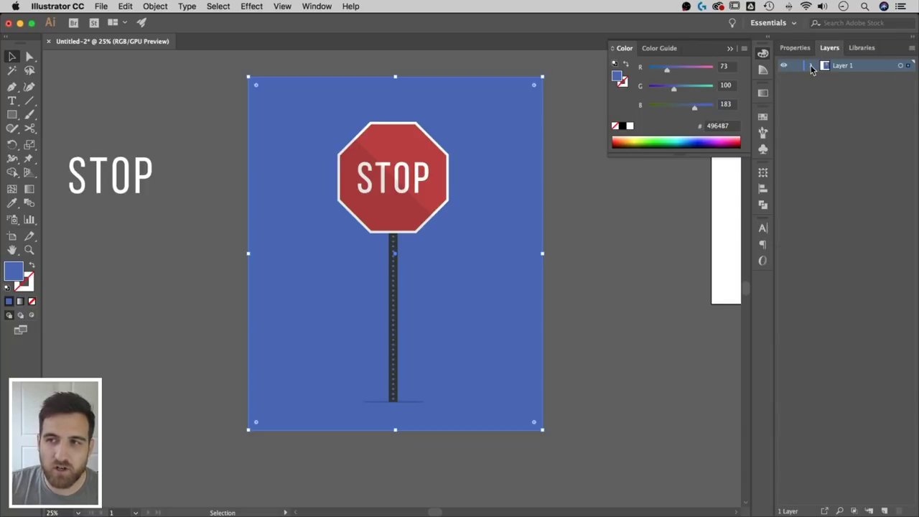
# - Expand Layer 1 and toggle the Group, STOP text and blue rectangle off and on to identify each
pyautogui.click(812, 66)
pyautogui.click(825, 78)
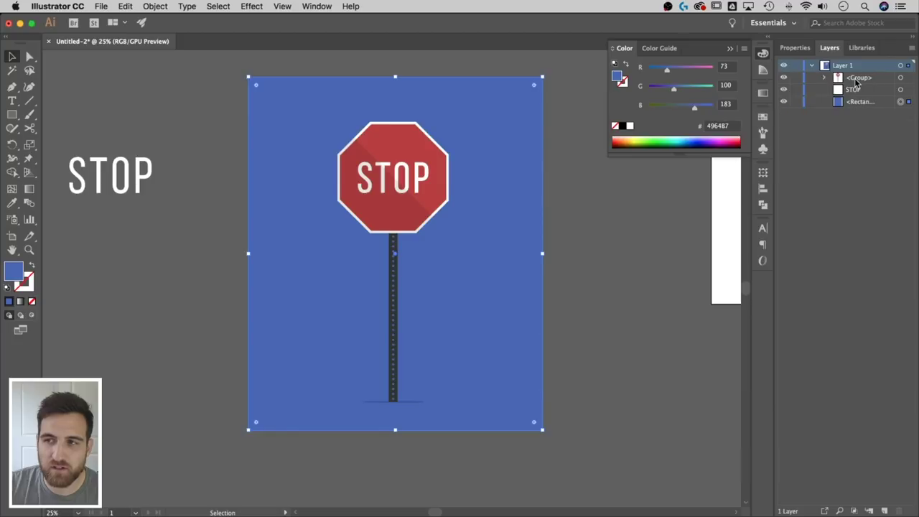
pyautogui.click(784, 77)
pyautogui.click(783, 77)
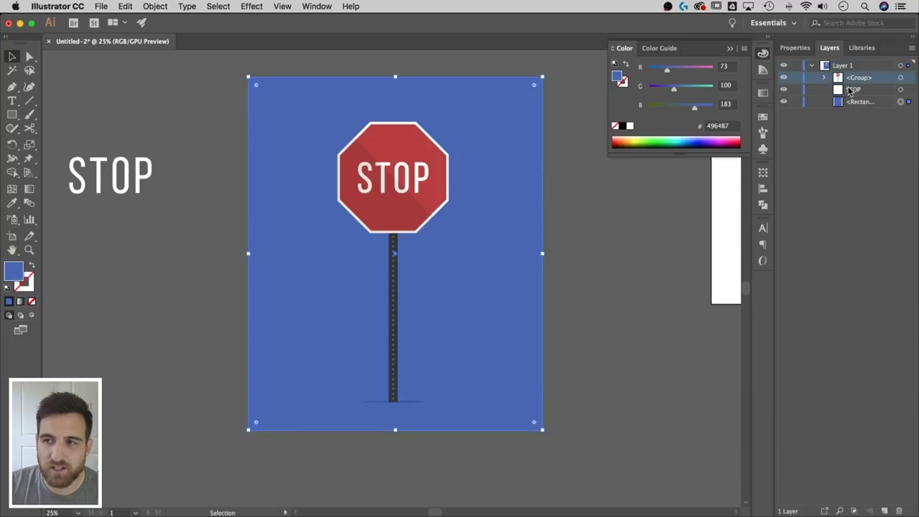
pyautogui.click(784, 89)
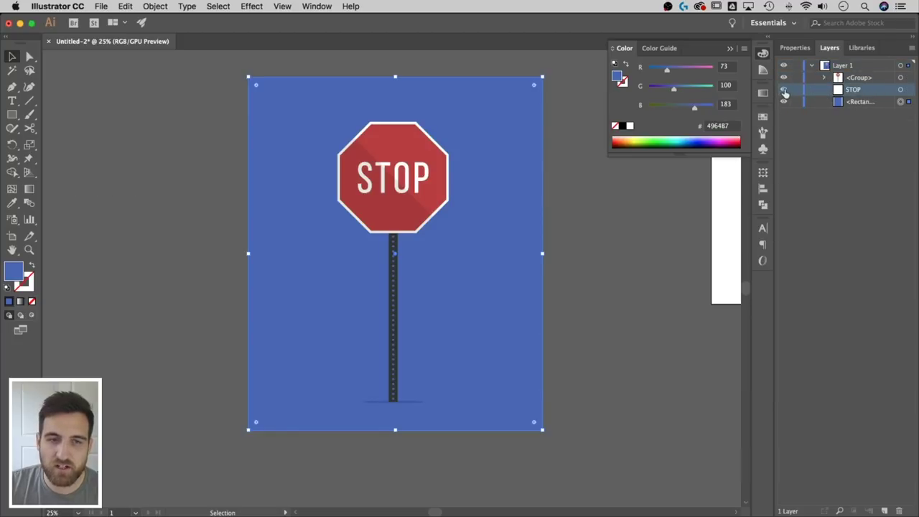
pyautogui.click(784, 89)
pyautogui.click(783, 101)
pyautogui.click(783, 102)
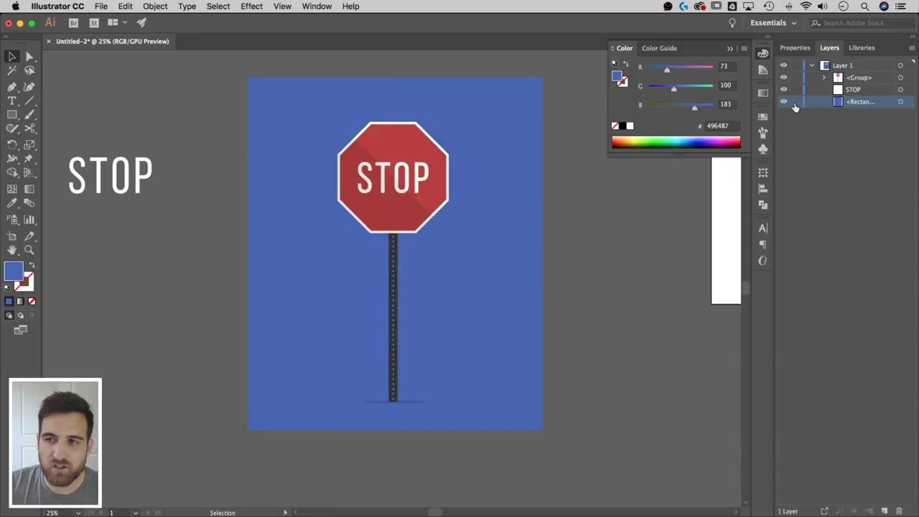
pyautogui.click(799, 78)
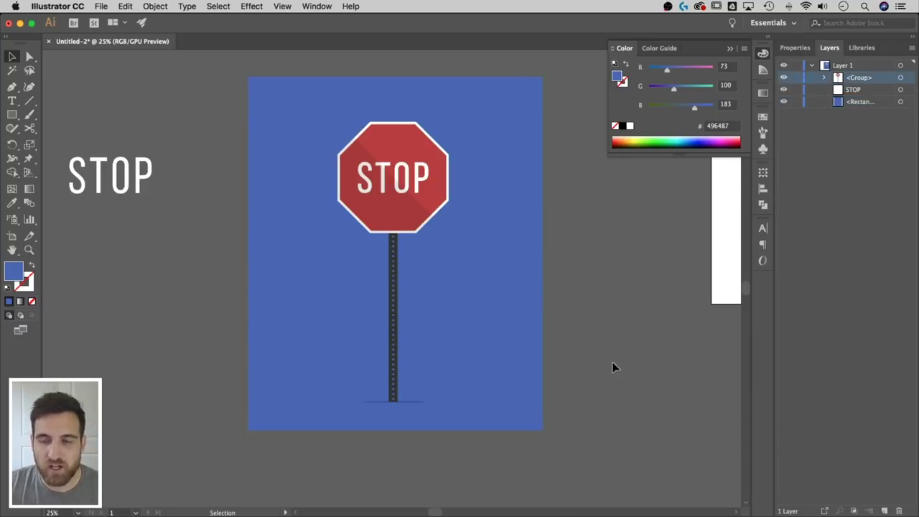
# - Select the sign group plus blue rectangle, apply Horizontal and Vertical Align Center, then deselect
pyautogui.click(434, 179)
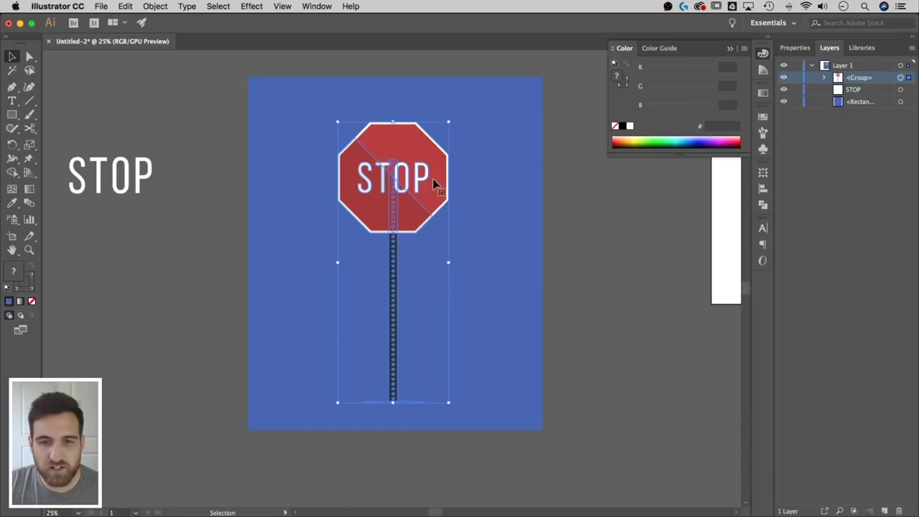
pyautogui.keyDown('shift'); pyautogui.click(444, 145); pyautogui.keyUp('shift')
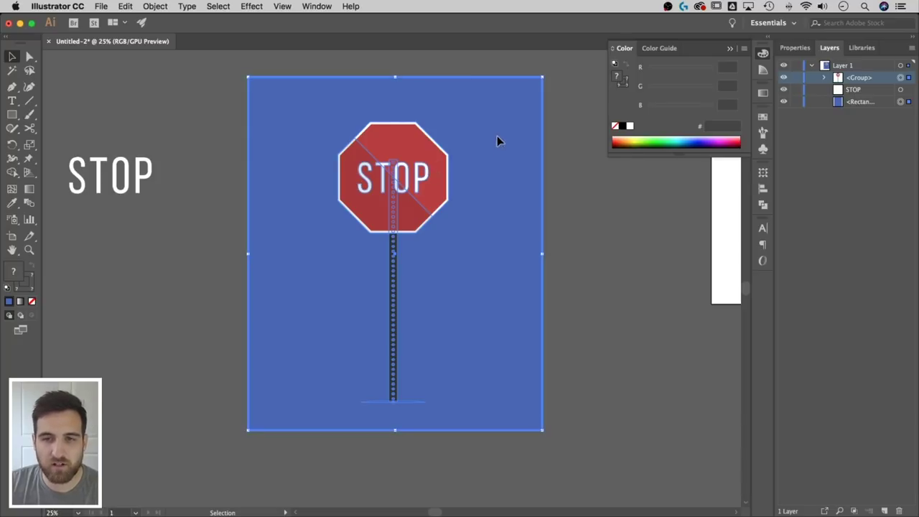
pyautogui.click(793, 49)
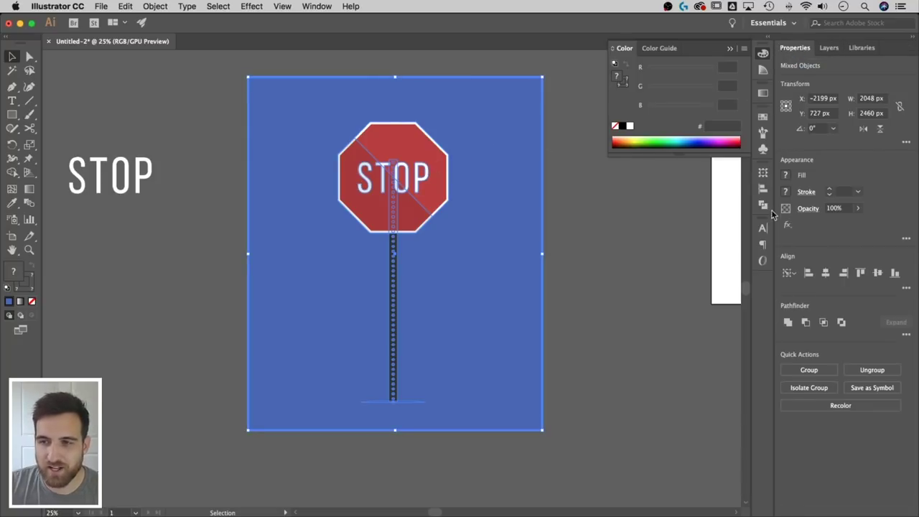
pyautogui.click(763, 189)
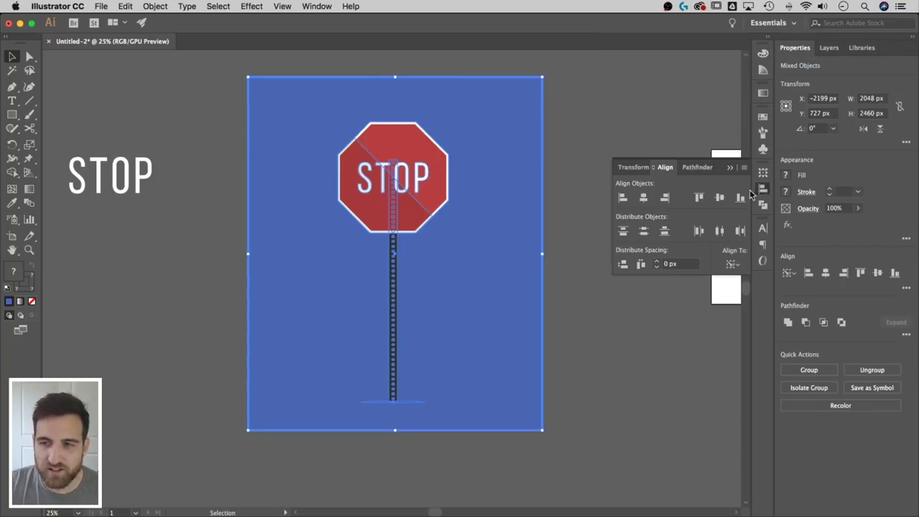
pyautogui.click(645, 197)
pyautogui.click(719, 197)
pyautogui.click(730, 168)
pyautogui.click(654, 127)
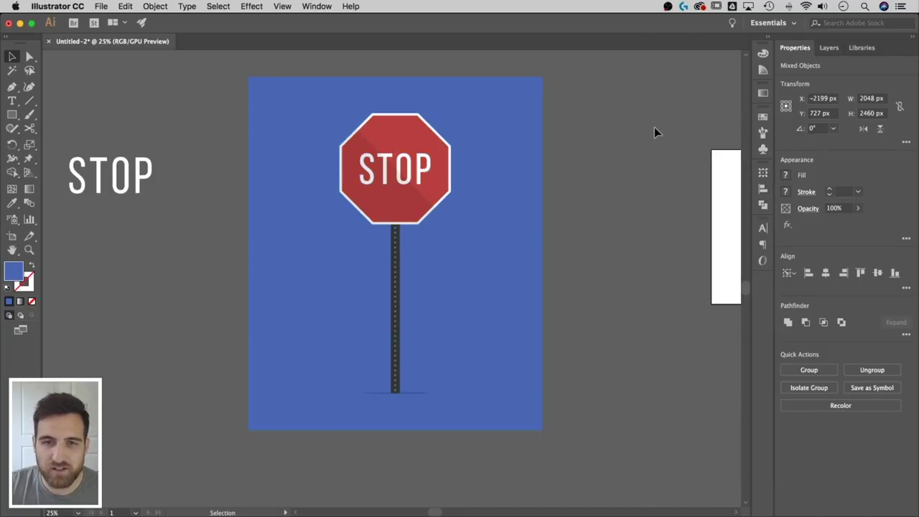
pyautogui.press('super+equal')
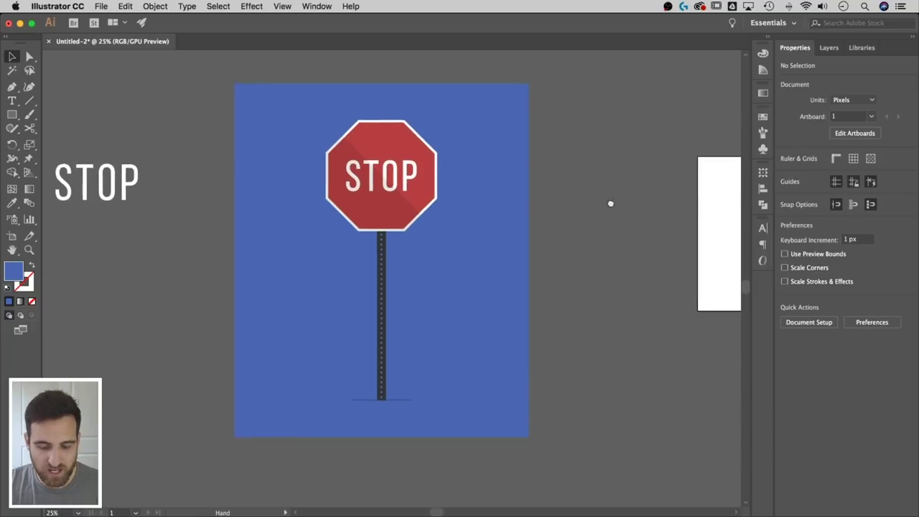
pyautogui.moveTo(614, 209); pyautogui.dragTo(619, 233)
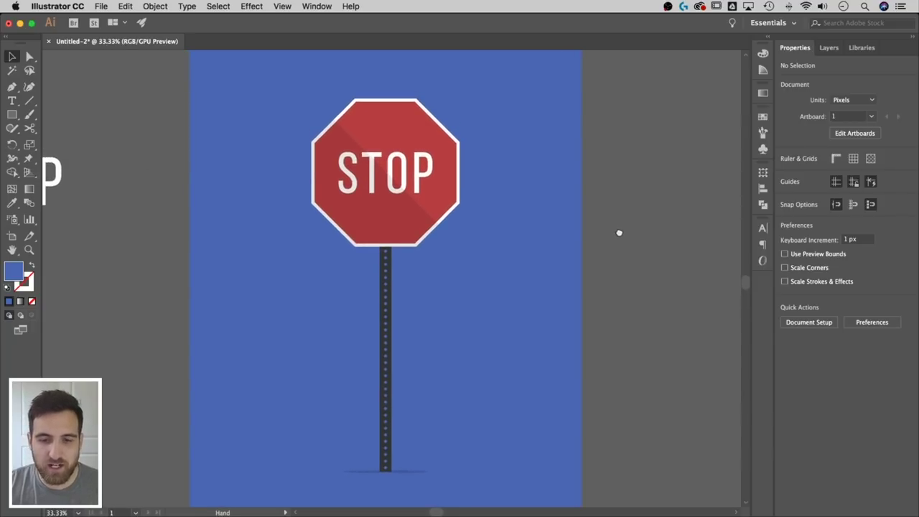